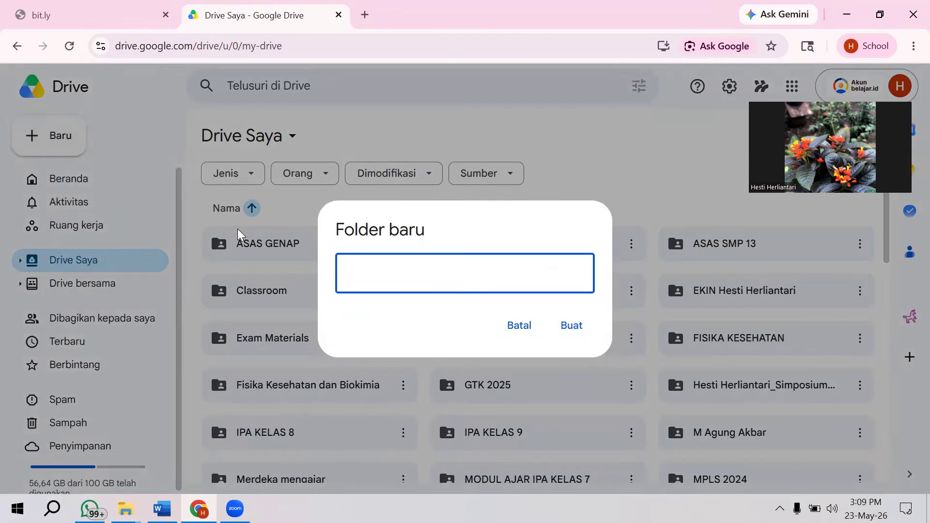
Create a new folder named "ASAS PJOK KELAS 8 TA 2026" in Drive Saya.
text(ASAS PJOK)
text(T)
key(BackSpace)
text(TA 2026)
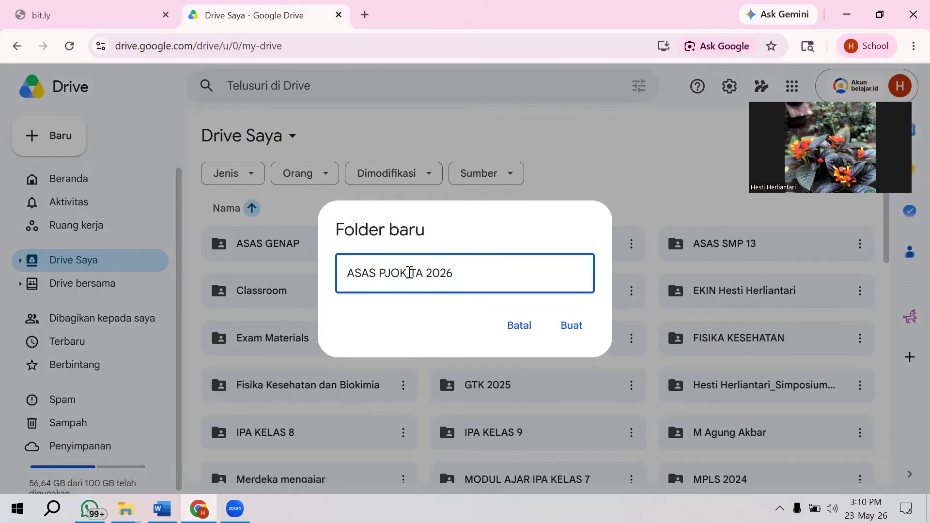
click(409, 273)
text(KELAS 8)
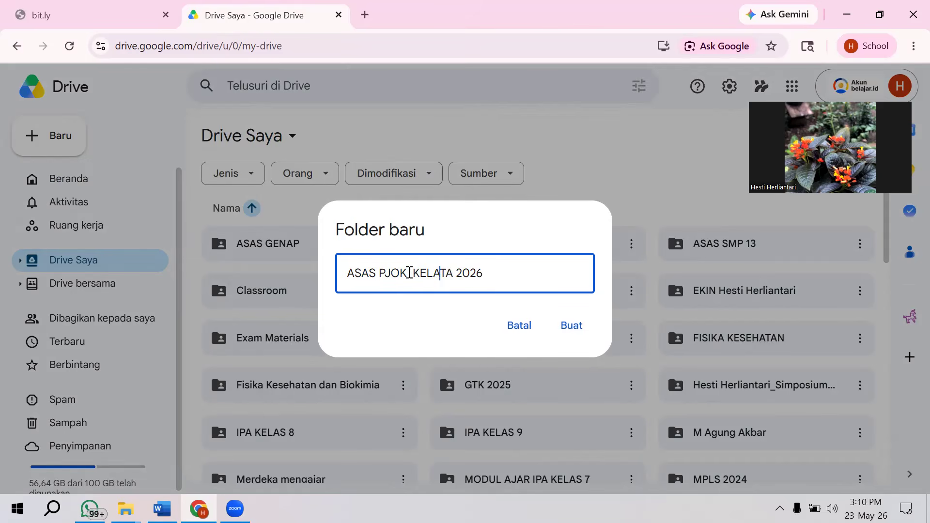
click(579, 335)
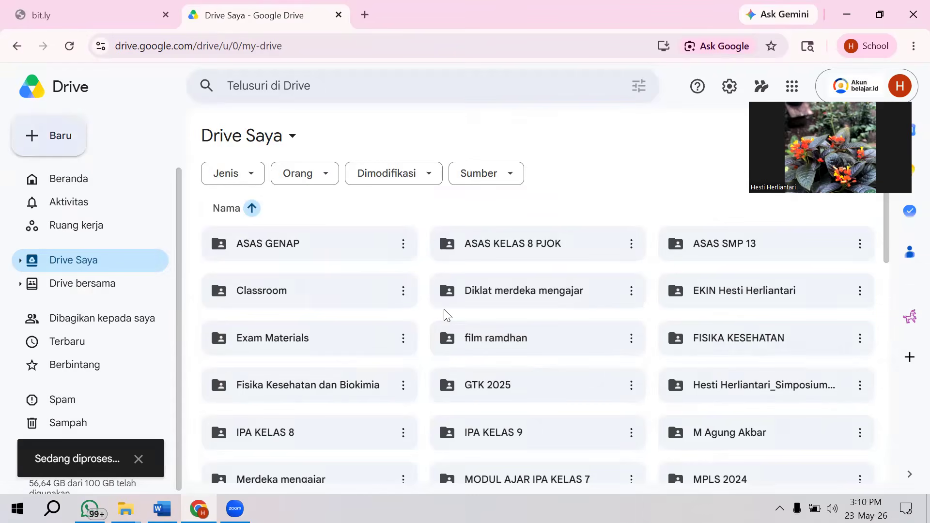
click(547, 258)
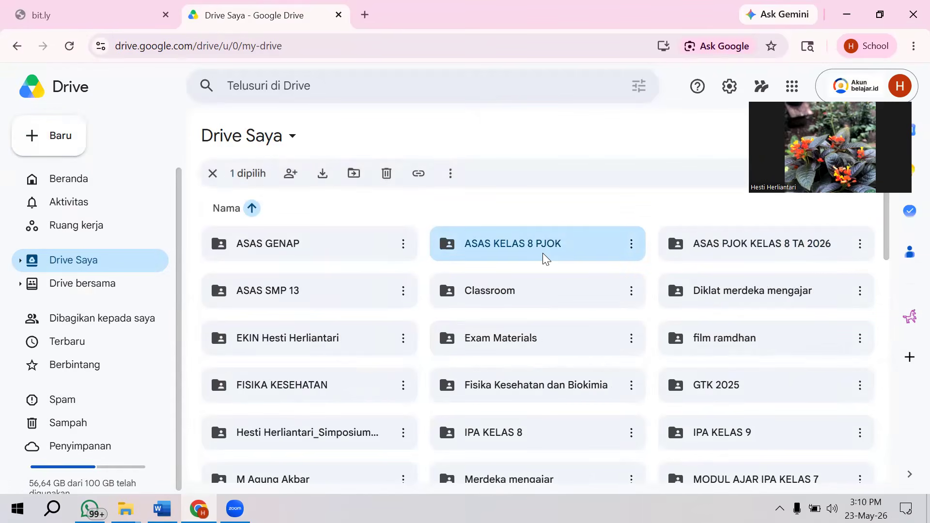
double_click(543, 253)
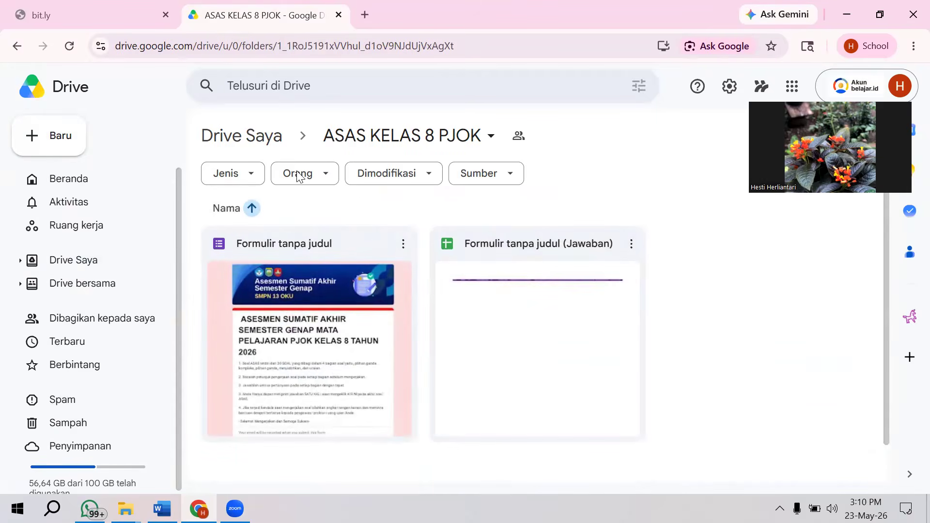
click(17, 46)
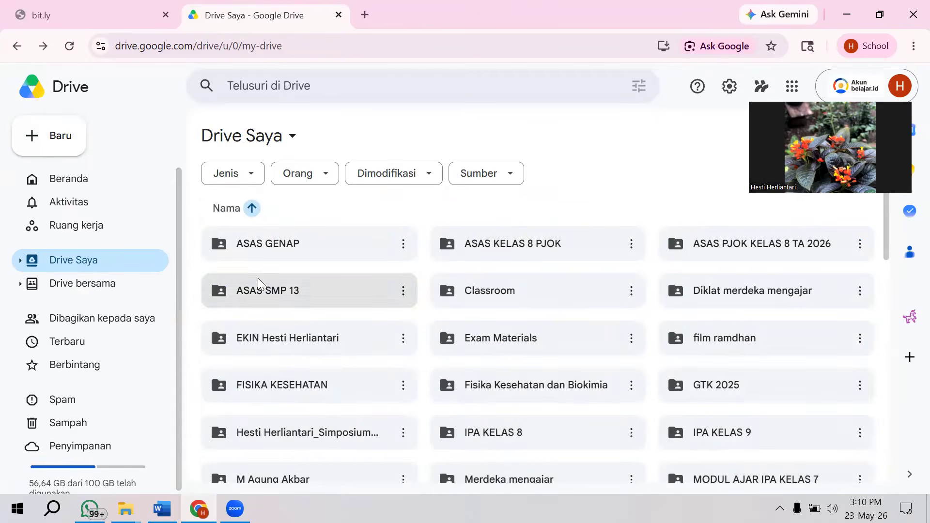
Create a blank Google Formulir inside the ASAS PJOK KELAS 8 TA 2026 folder, accepting sharing with people who have folder access.
double_click(687, 246)
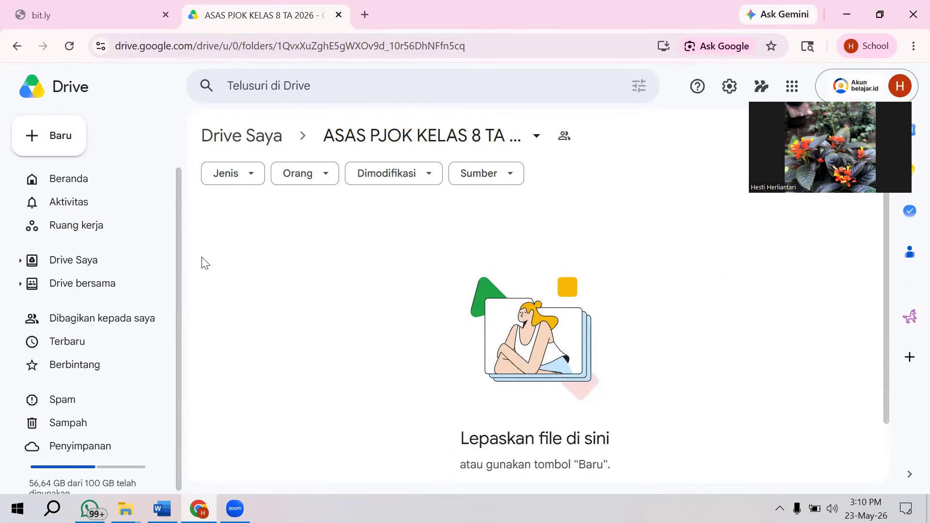
click(48, 153)
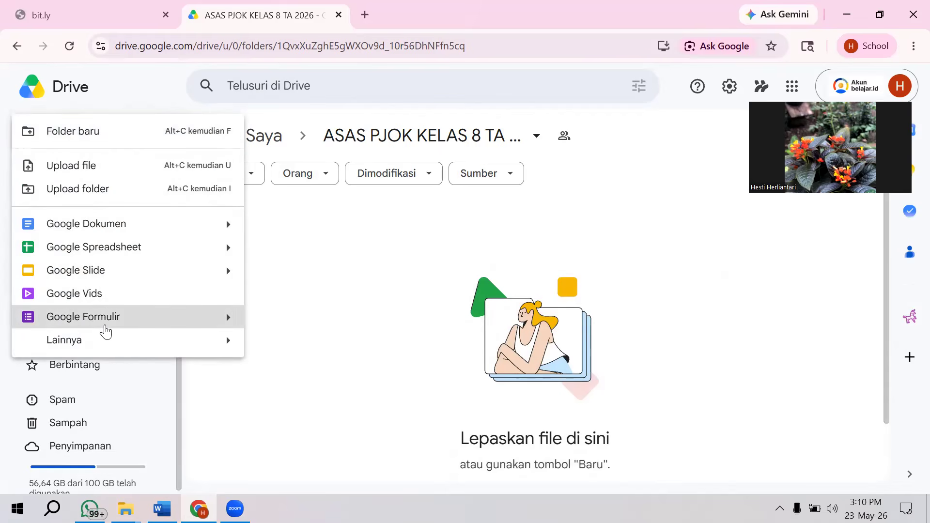
click(105, 324)
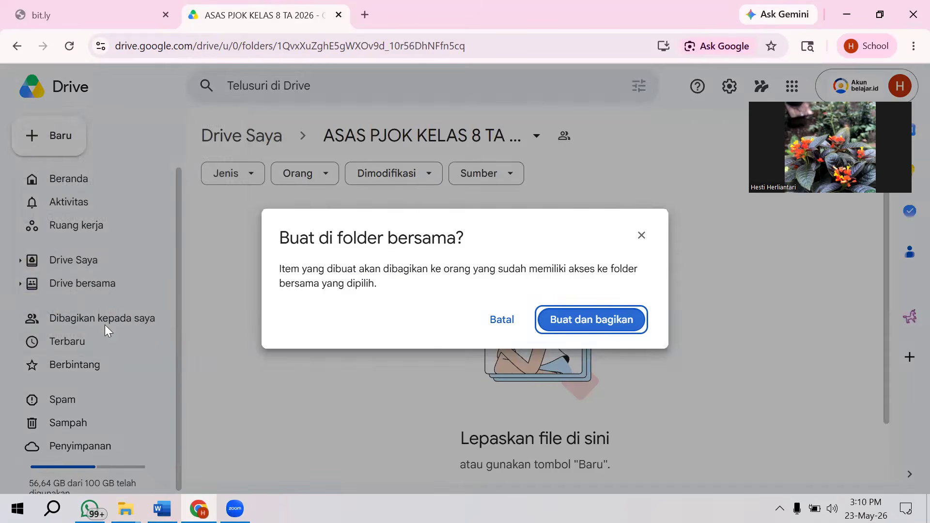
click(584, 320)
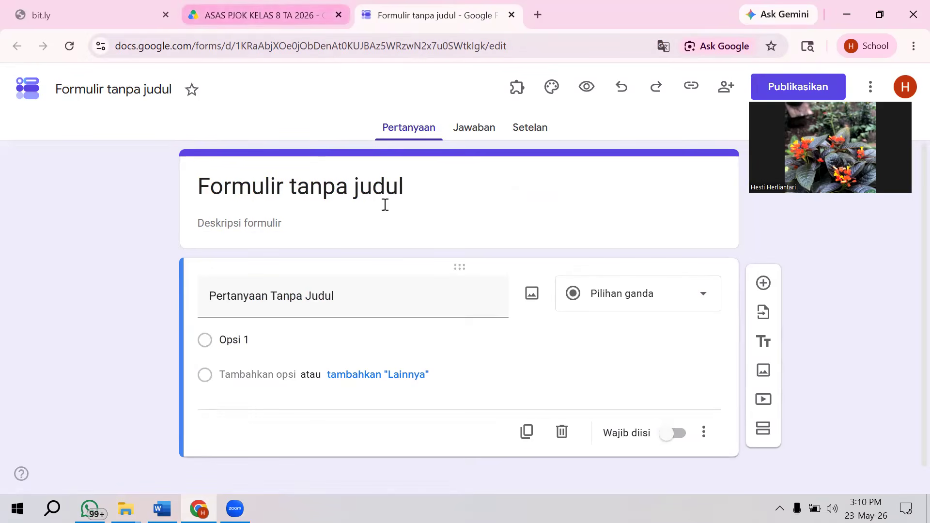
Open the document "Kalimat Pengantar soal" from the ASAS SMP 13 folder in Drive Saya.
click(276, 15)
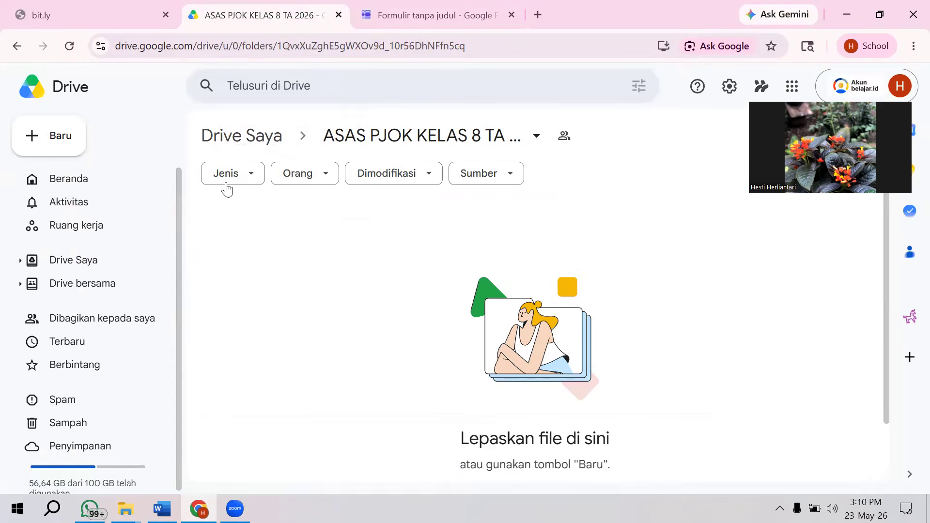
click(16, 47)
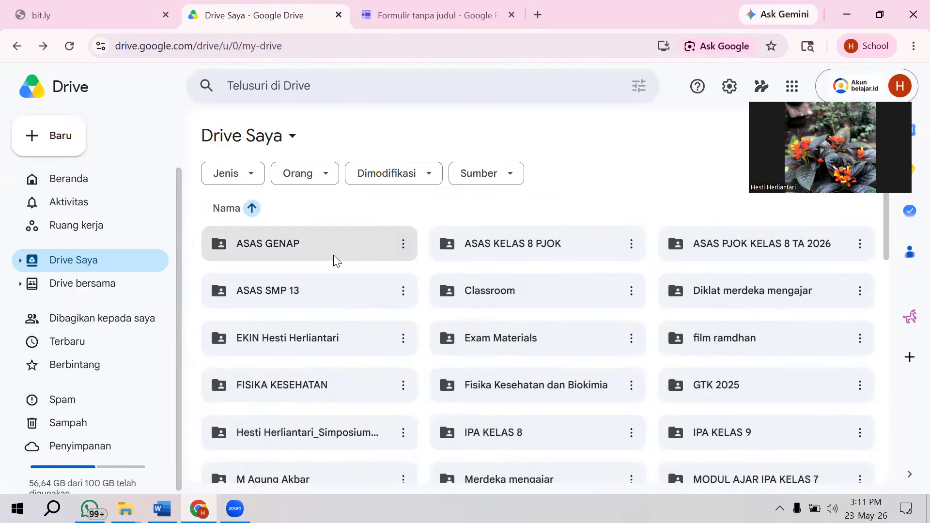
click(304, 291)
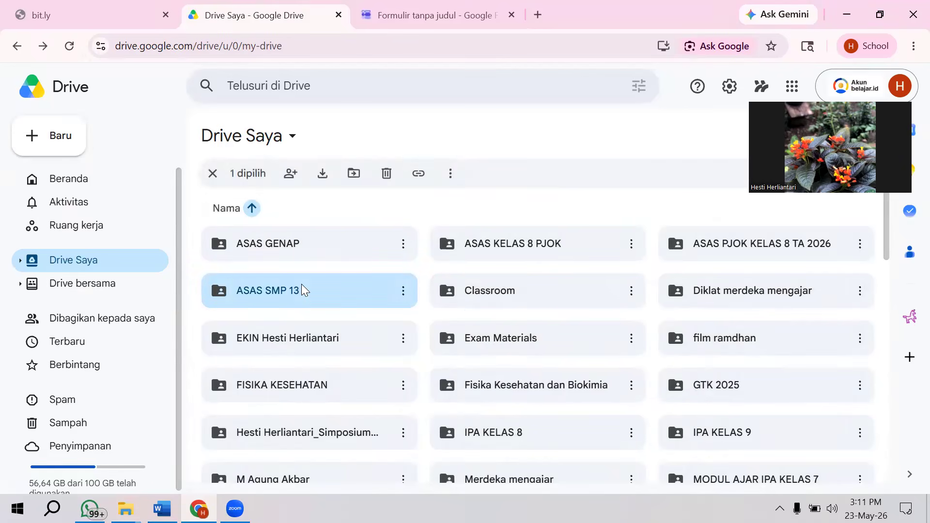
double_click(303, 290)
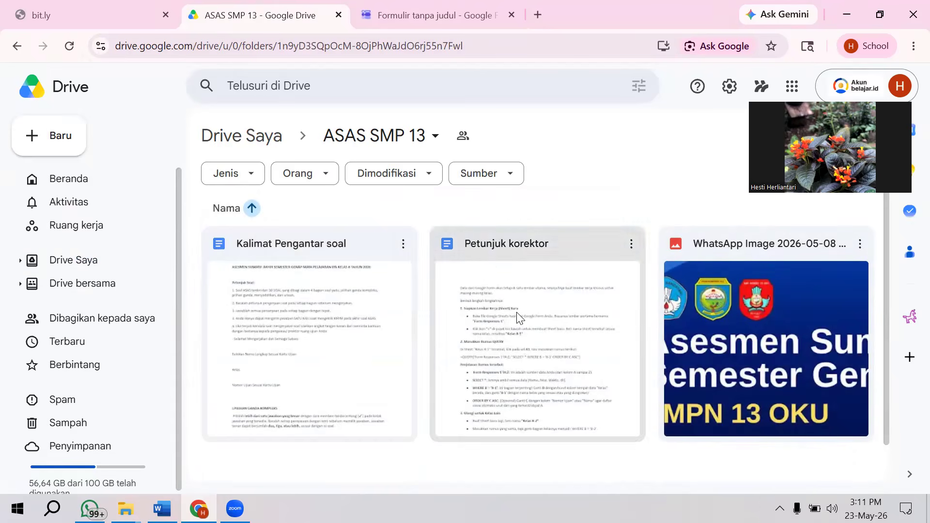
double_click(305, 315)
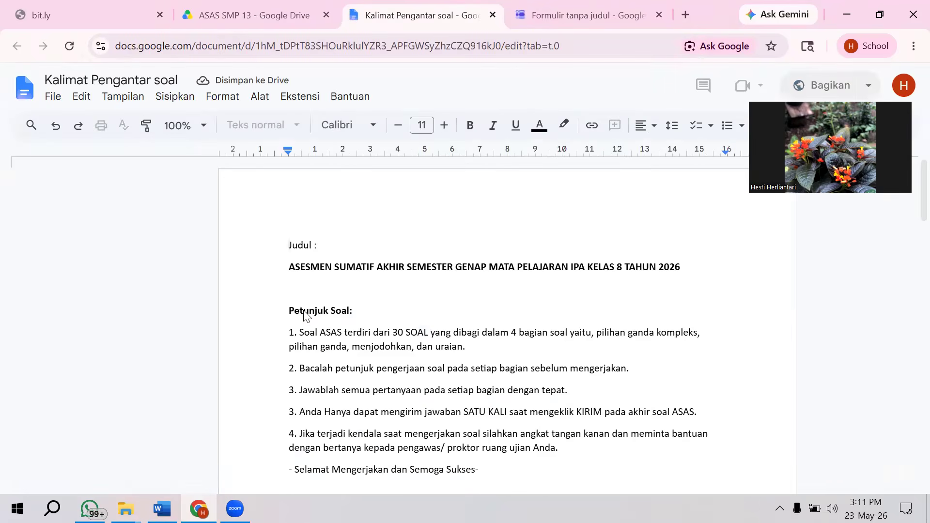
Copy the bold "ASESMEN SUMATIF AKHIR SEMESTER GENAP..." heading from the document and paste it into the form's title.
drag(290, 268, 685, 276)
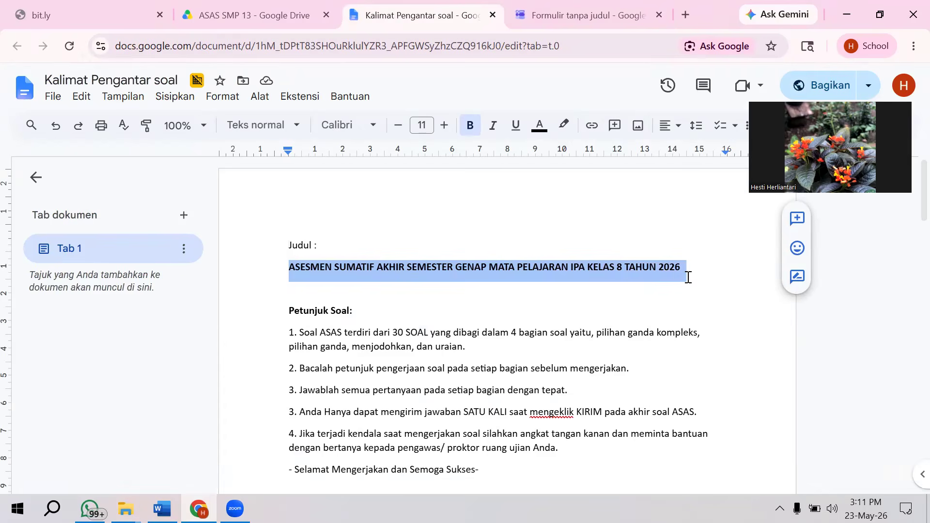
right_click(673, 268)
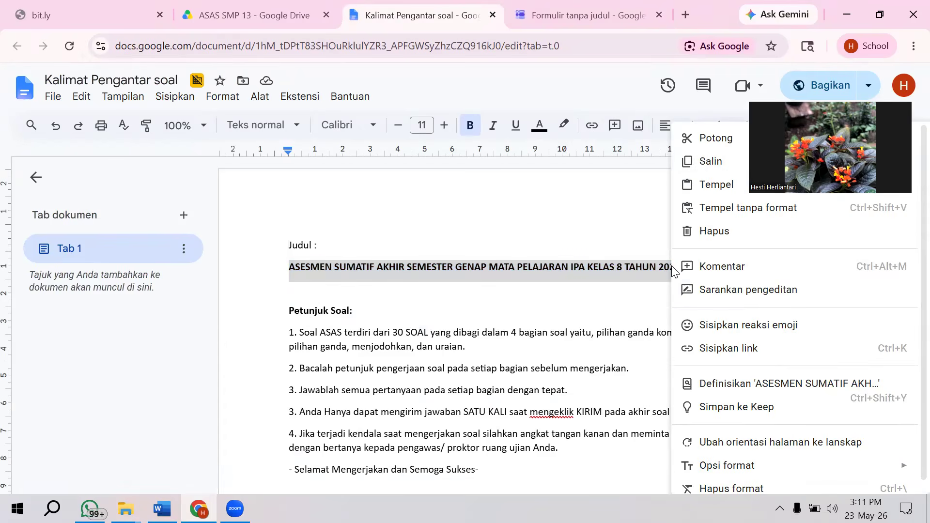
click(698, 160)
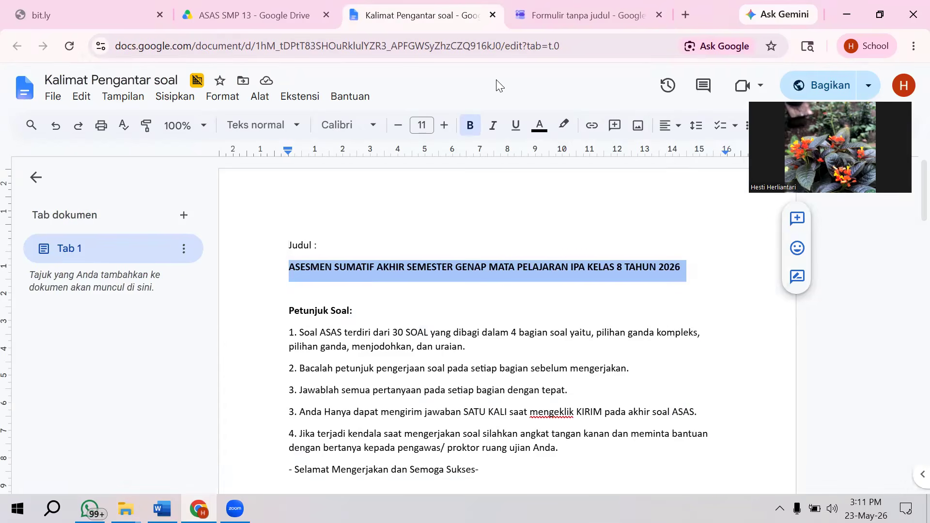
key(ctrl+Tab)
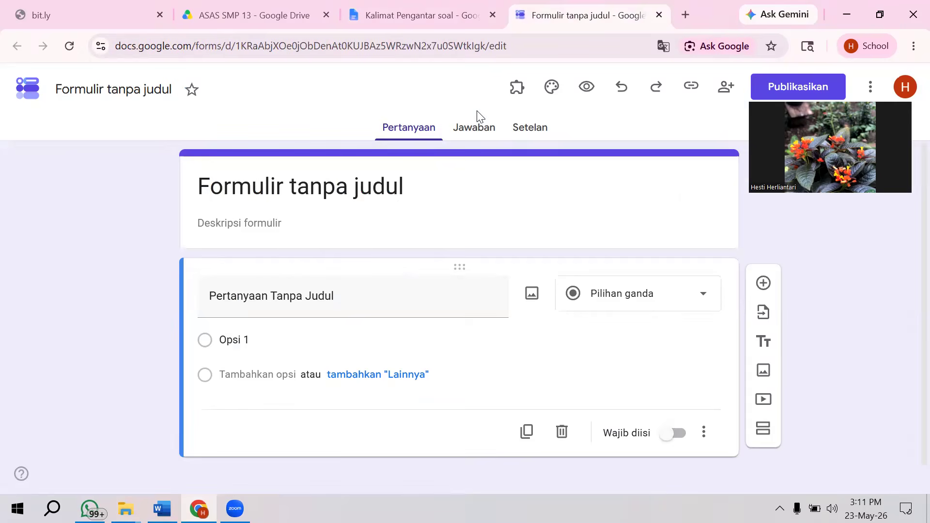
drag(443, 182, 191, 183)
key(BackSpace)
key(ctrl+v)
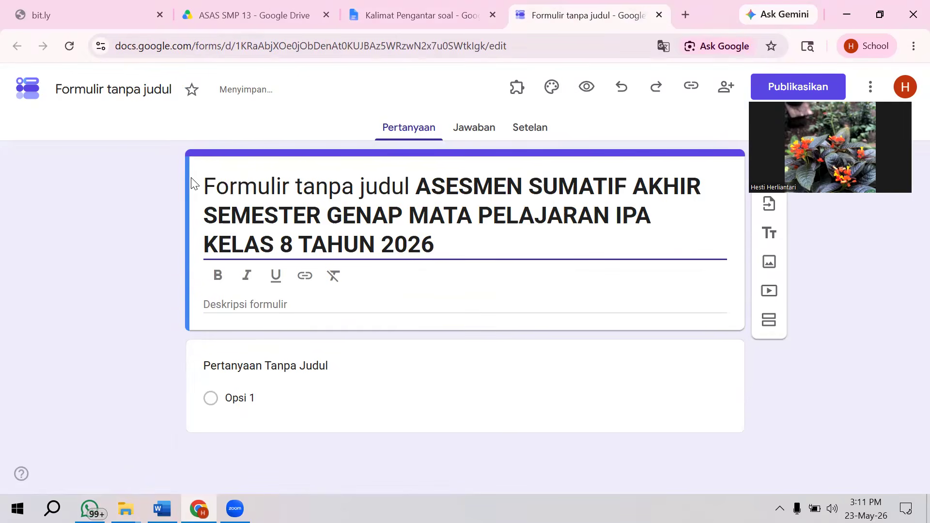
Delete the leftover "Formulir tanpa judul" text in front of the pasted heading in the form title.
click(415, 184)
key(BackSpace)
key(BackSpace)
key(BackSpace)
key(BackSpace)
key(BackSpace)
key(BackSpace)
key(BackSpace)
key(BackSpace)
key(BackSpace)
key(BackSpace)
key(BackSpace)
key(BackSpace)
key(BackSpace)
key(BackSpace)
key(BackSpace)
key(BackSpace)
key(BackSpace)
key(BackSpace)
key(BackSpace)
key(BackSpace)
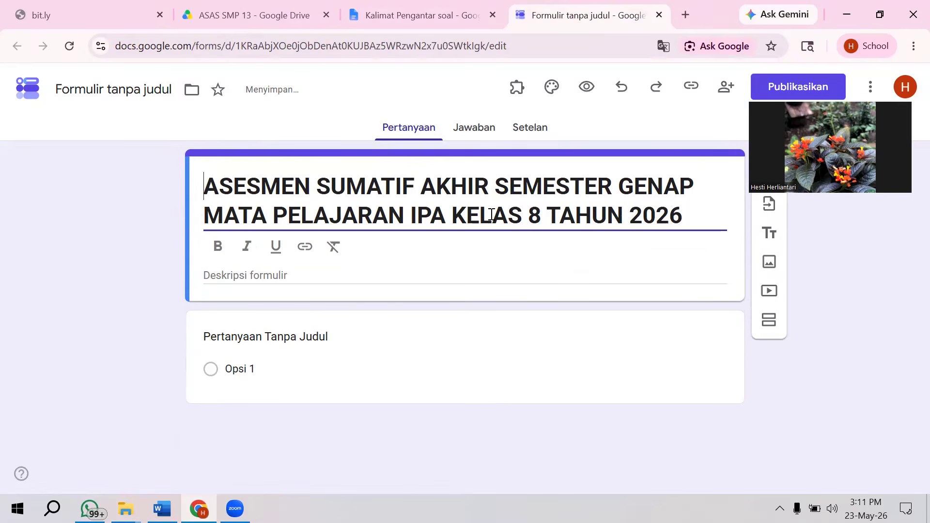
Replace the subject IPA with PJOK in the form title.
click(450, 215)
key(BackSpace)
key(BackSpace)
key(BackSpace)
key(BackSpace)
text(PJOK)
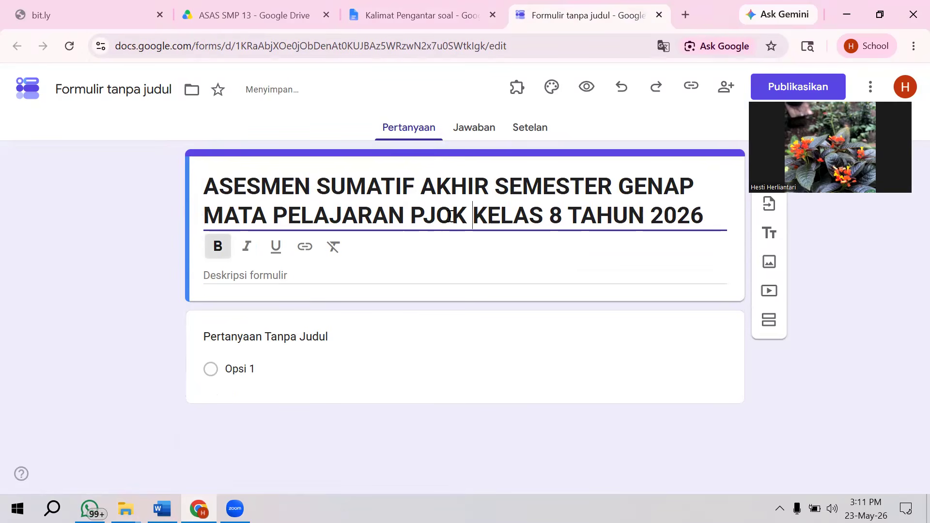
Copy the Petunjuk Soal instructions through "- Selamat Mengerjakan dan Semoga Sukses-" from the document into the form description.
click(294, 277)
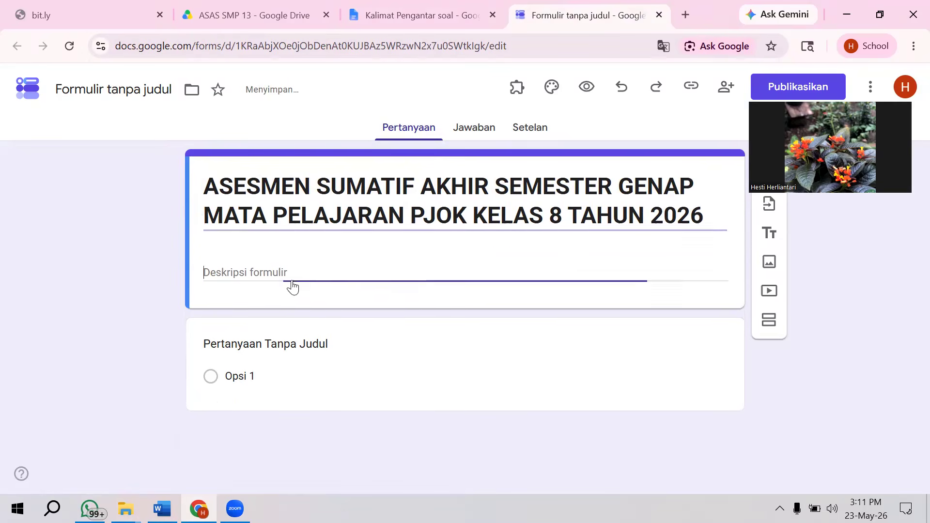
key(ctrl+shift+Tab)
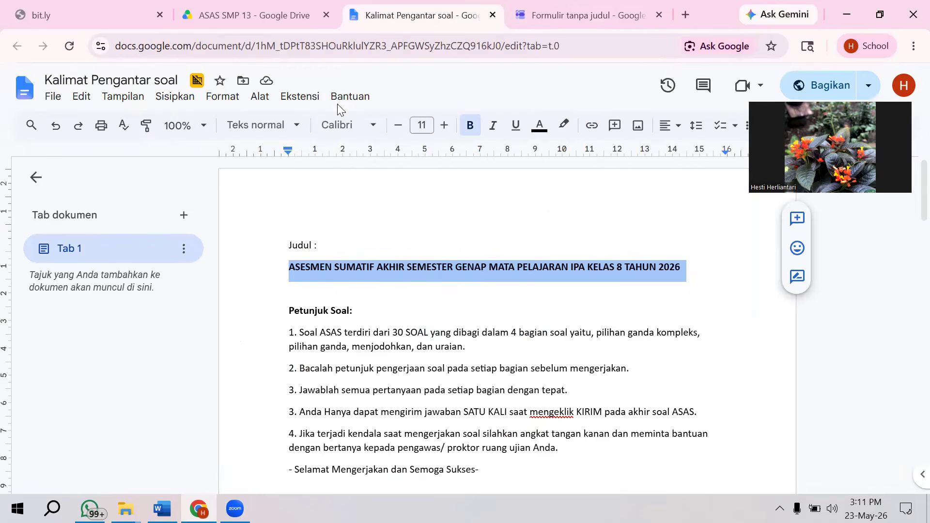
scroll(321, 323, down, 3)
drag(494, 334, 289, 189)
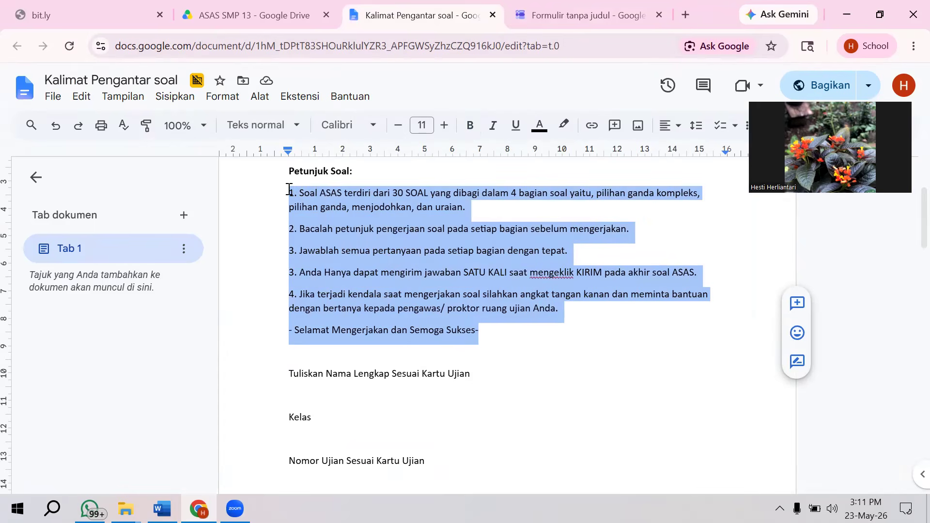
key(ctrl+Tab)
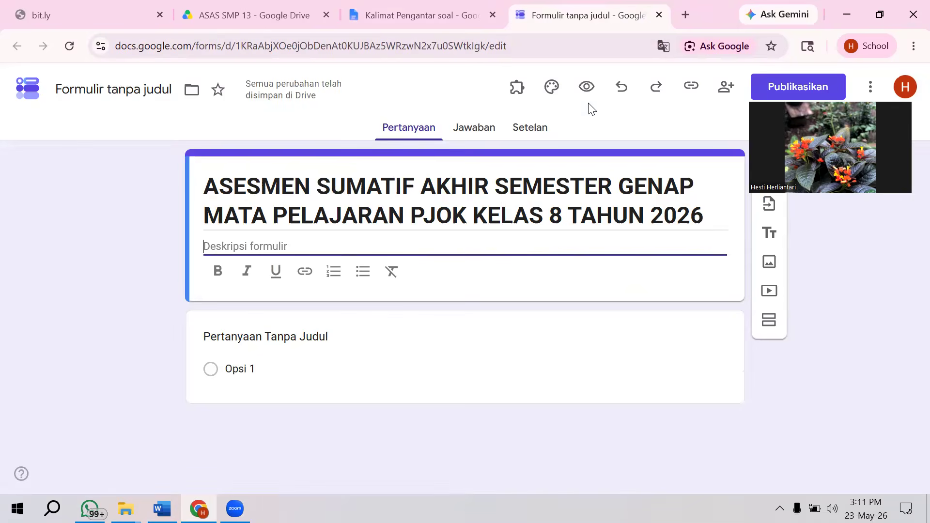
key(ctrl+v)
scroll(385, 380, up, 2)
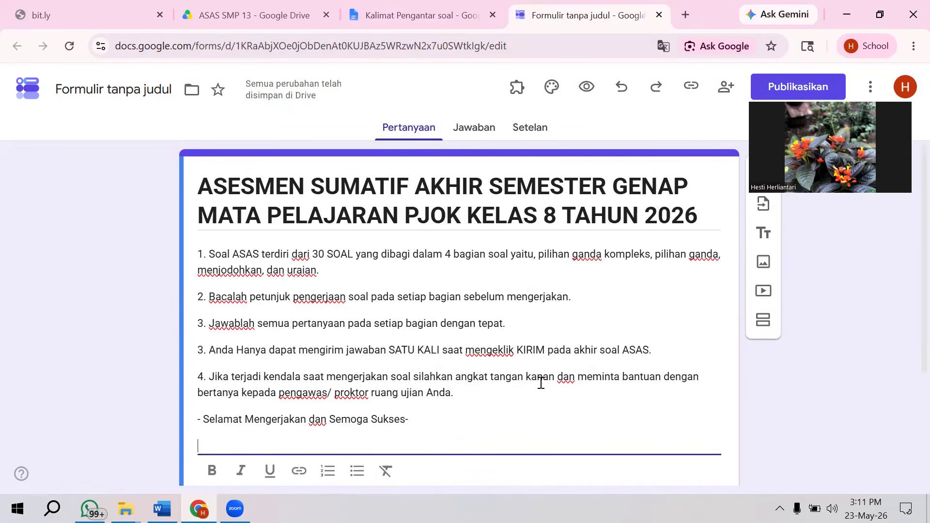
scroll(541, 382, down, 3)
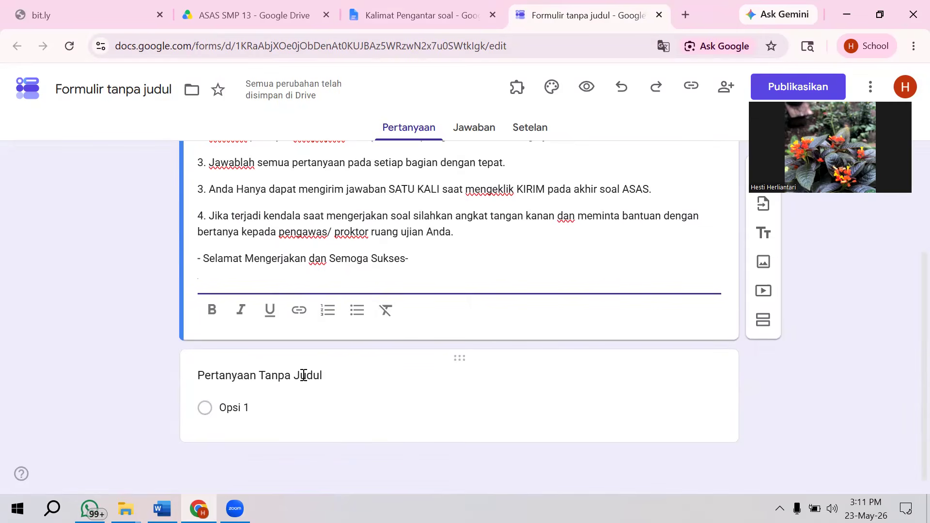
Copy the line "Tuliskan Nama Lengkap Sesuai Kartu Ujian" from the document and return to the form.
click(420, 15)
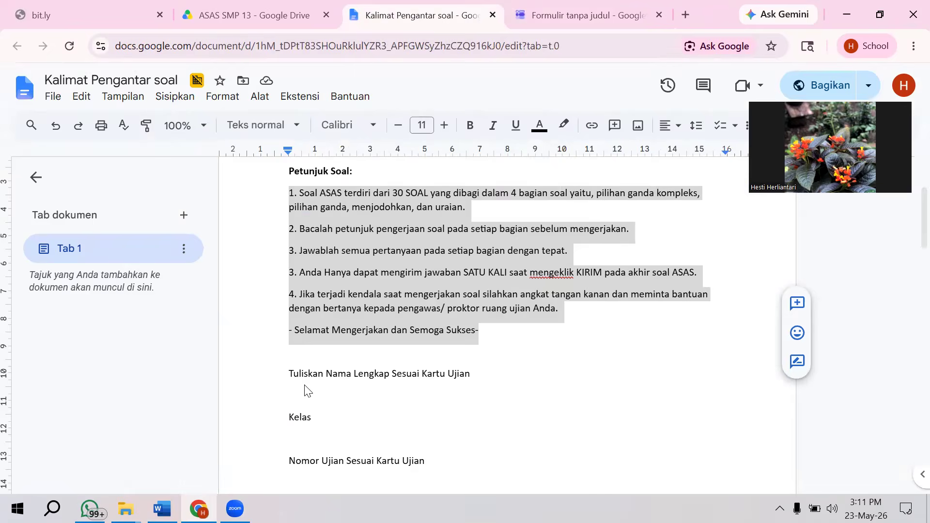
scroll(391, 334, down, 2)
scroll(391, 334, up, 1)
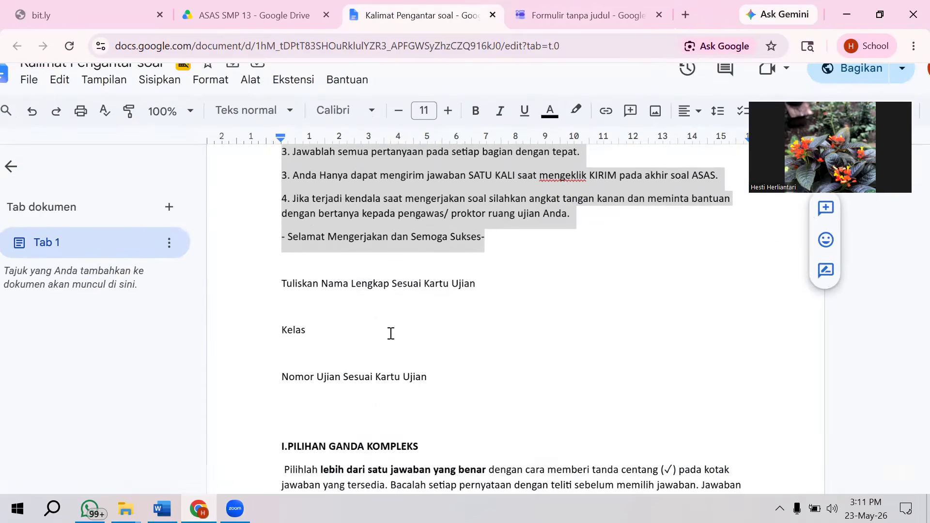
drag(489, 286, 337, 279)
key(ctrl+c)
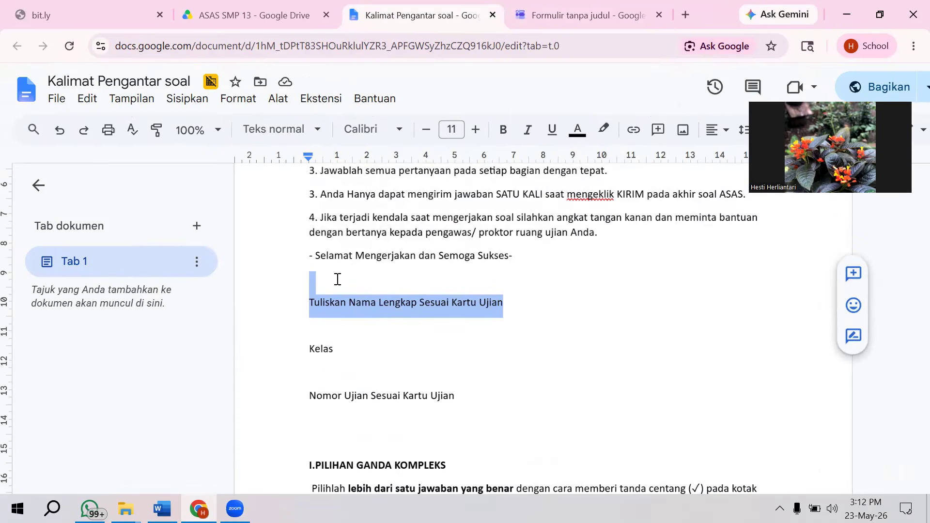
key(ctrl+Tab)
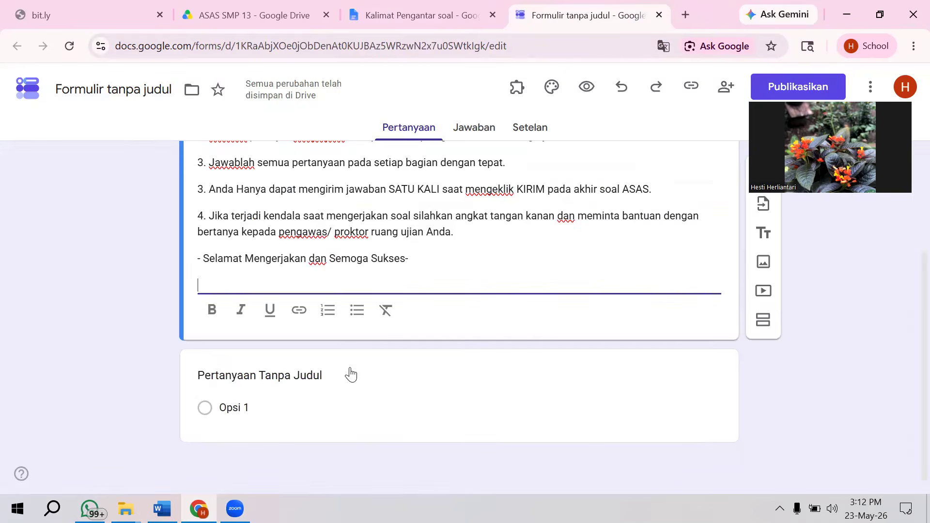
Set the type of the untitled first question to Jawaban singkat.
click(351, 375)
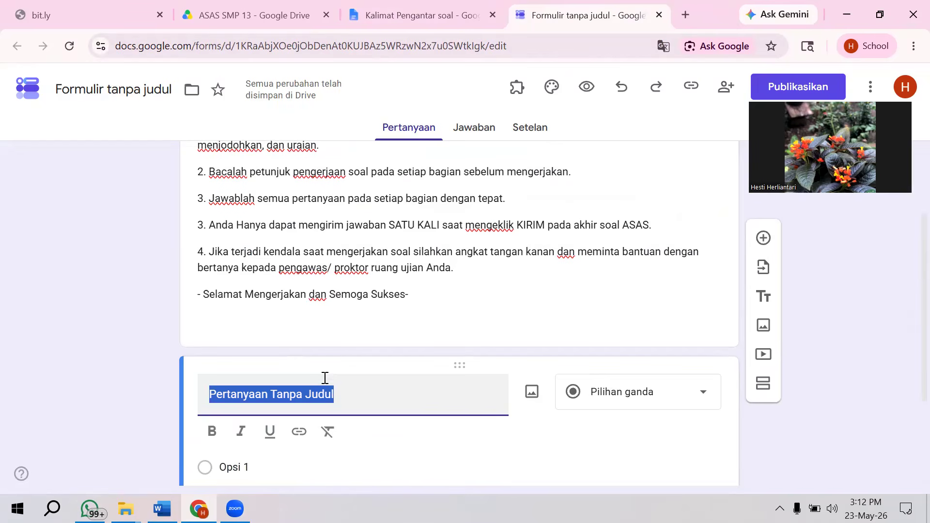
click(595, 396)
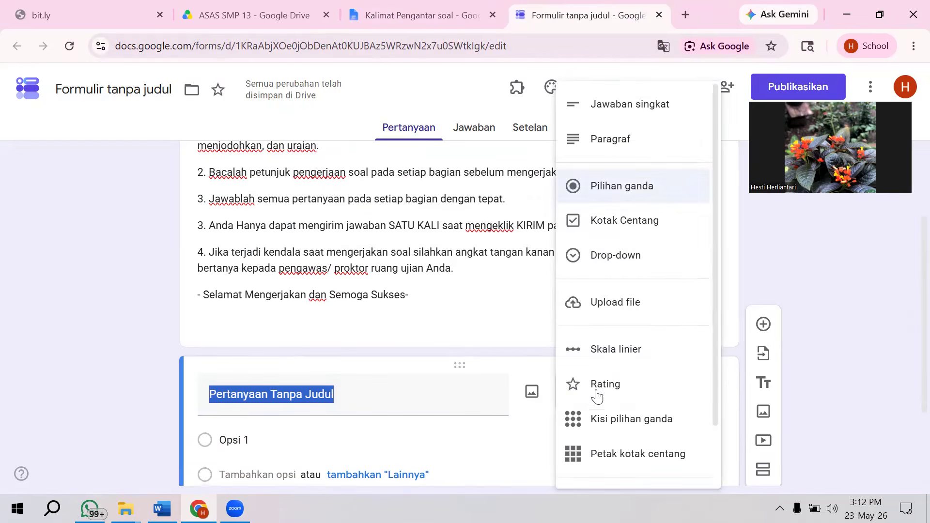
click(593, 102)
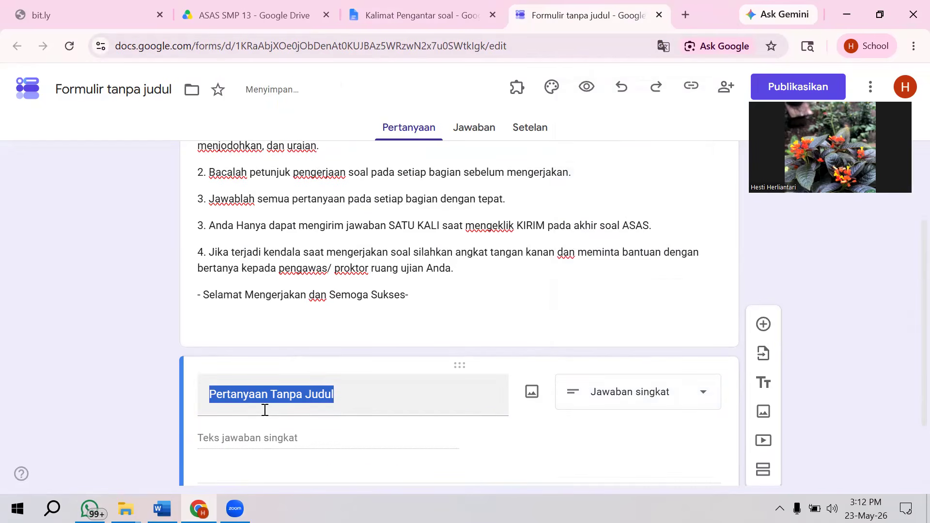
Replace the first question's title with the copied "Tuliskan Nama Lengkap Sesuai Kartu Ujian", trimming extra blank lines, and make the question required.
key(BackSpace)
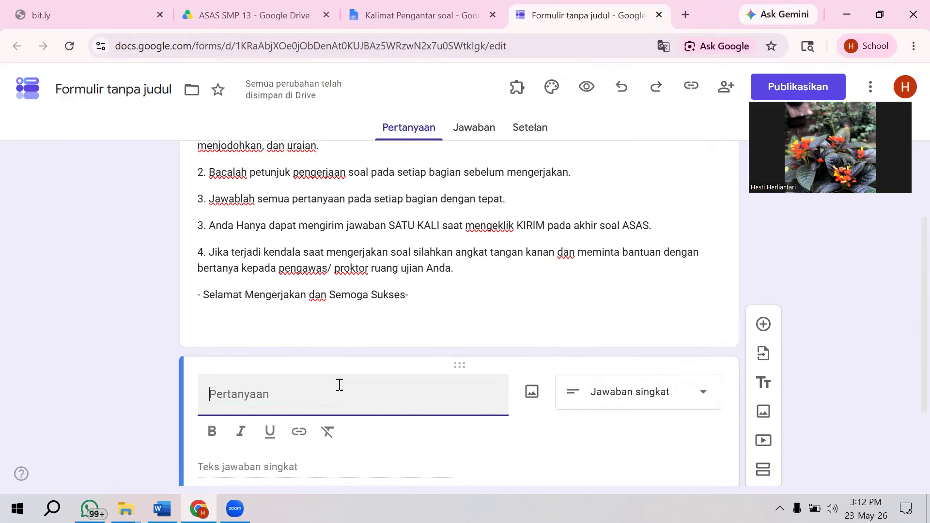
key(ctrl+v)
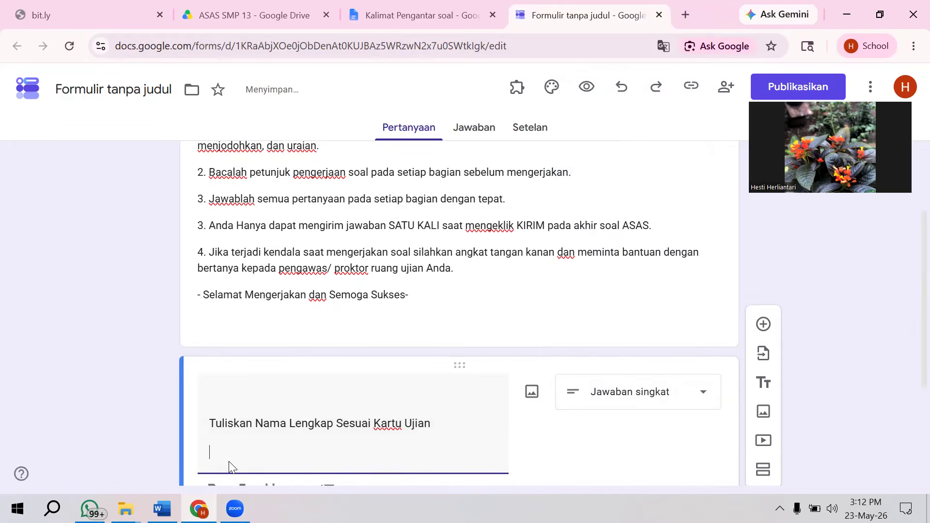
key(BackSpace)
text(n)
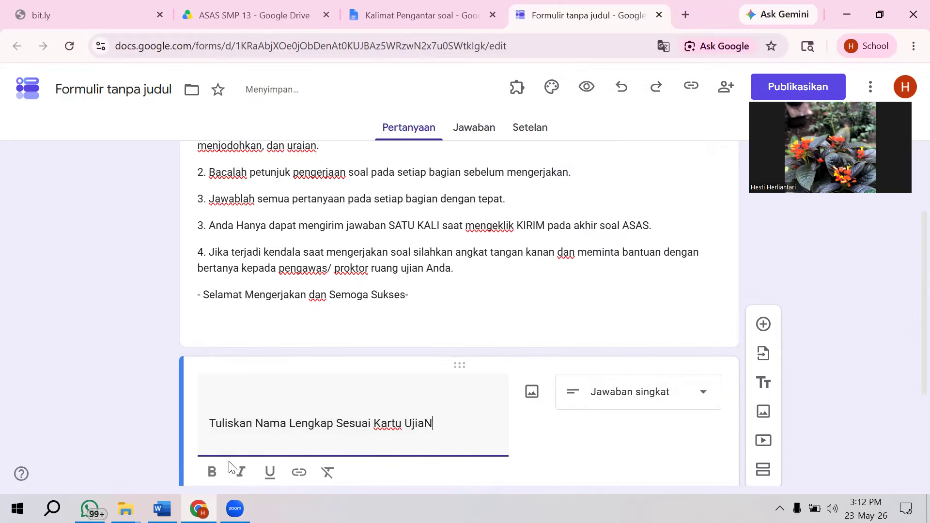
key(BackSpace)
text(n)
click(212, 424)
key(BackSpace)
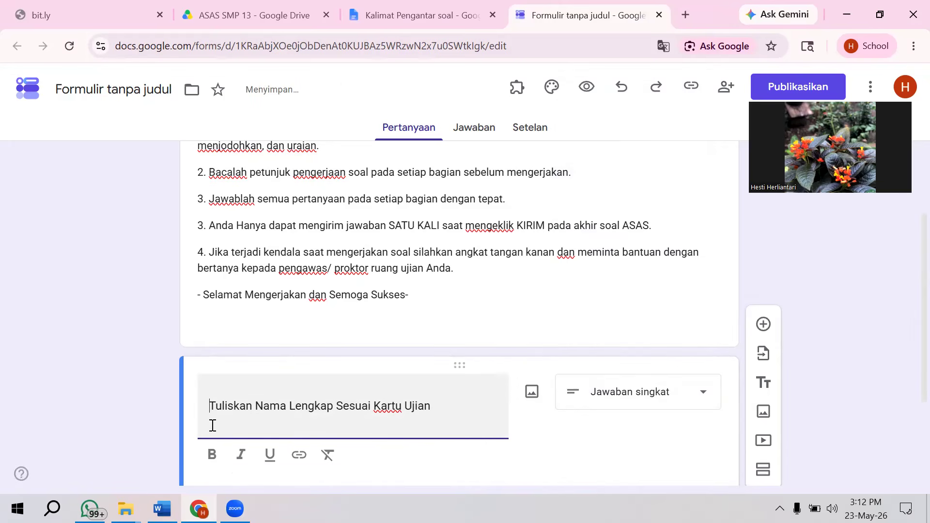
scroll(304, 446, down, 3)
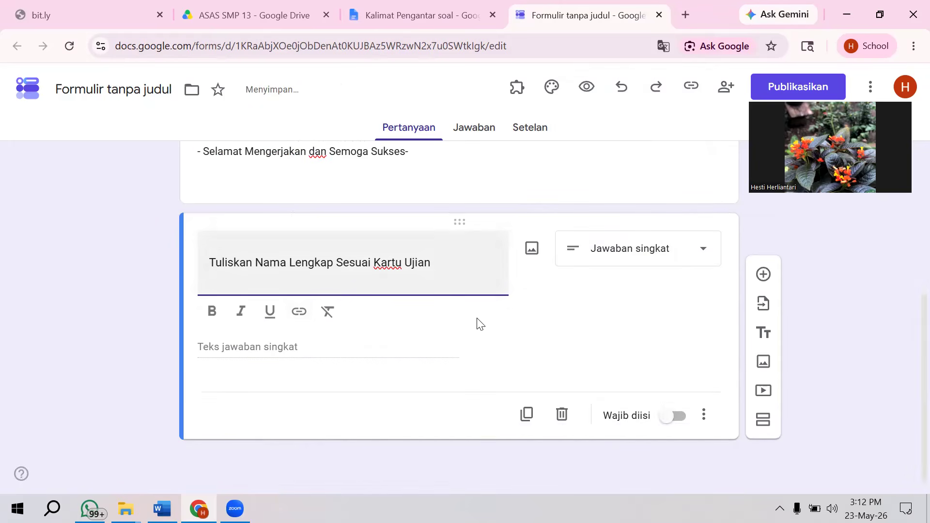
click(677, 416)
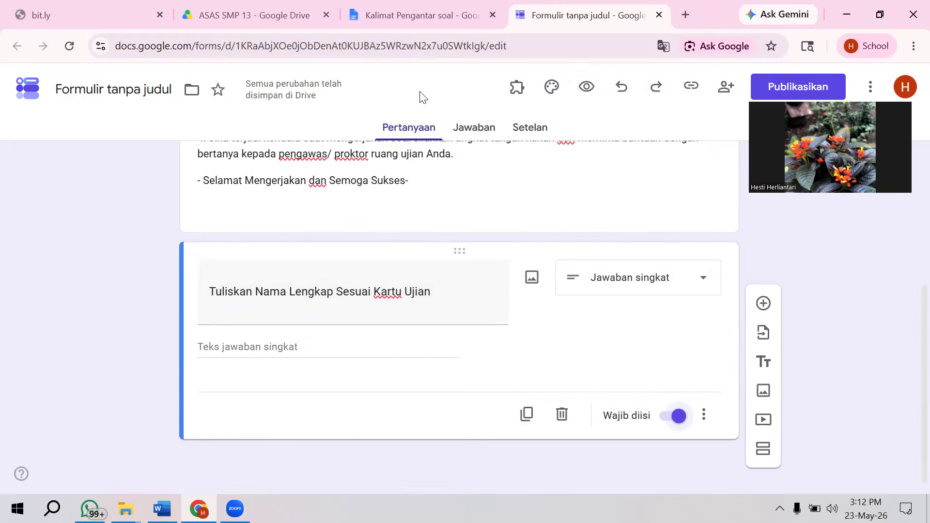
Switch to the Kalimat Pengantar soal document, select the word Kelas, and return to the form.
click(411, 15)
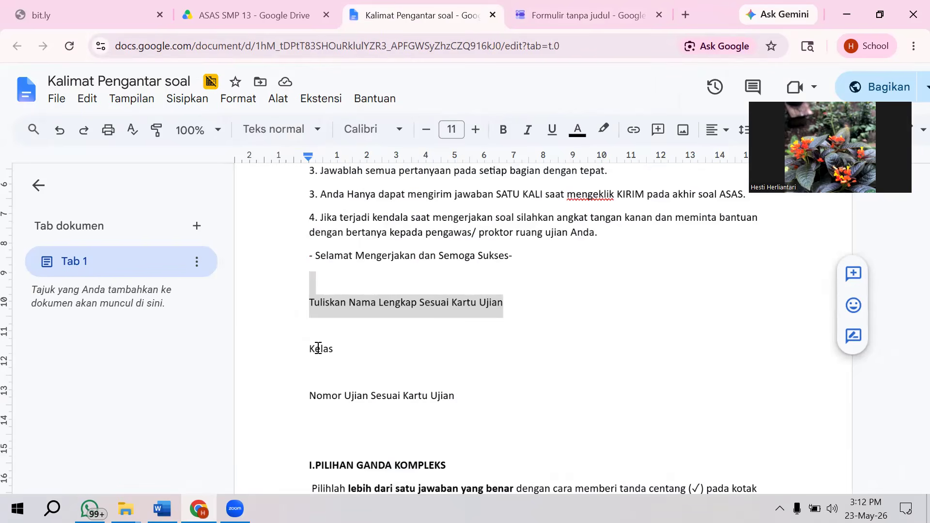
scroll(522, 103, down, 1)
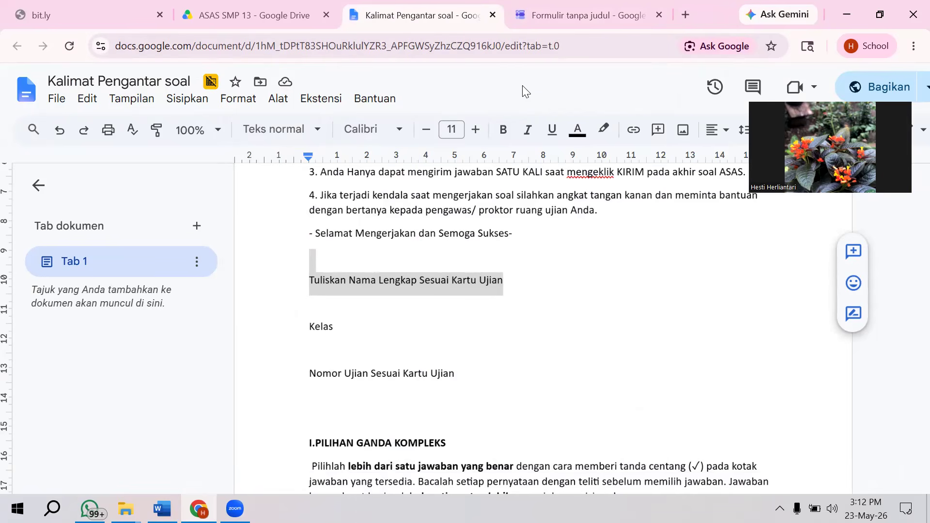
drag(339, 326, 303, 327)
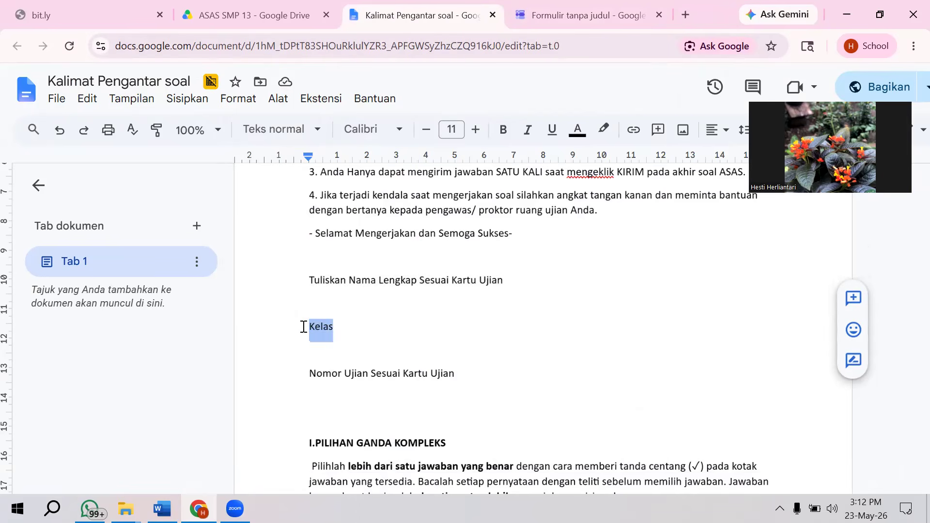
key(ctrl+Tab)
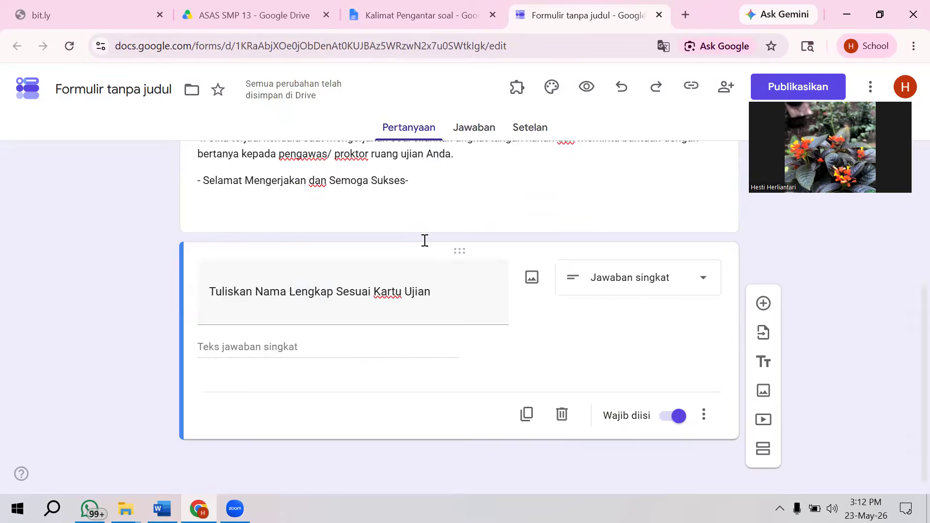
Add a Drop-down question titled "Kelas" below the name question.
click(763, 303)
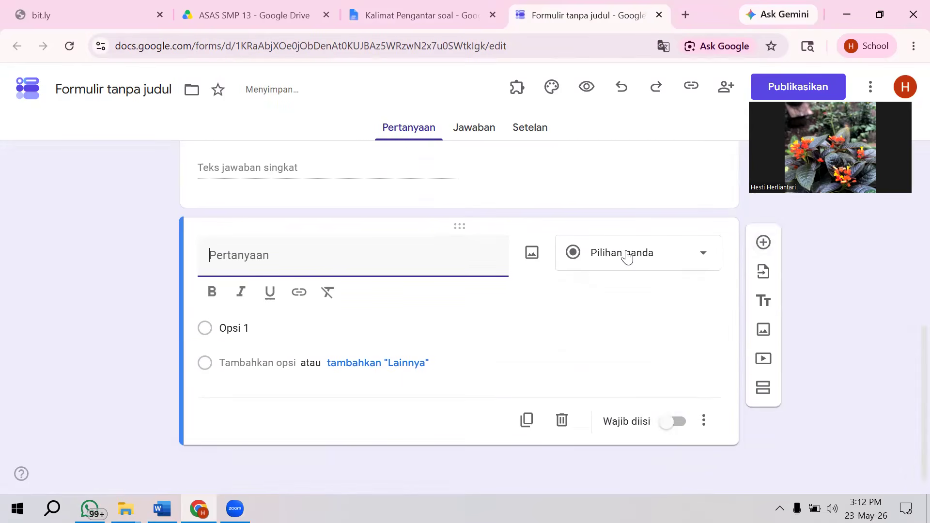
click(626, 256)
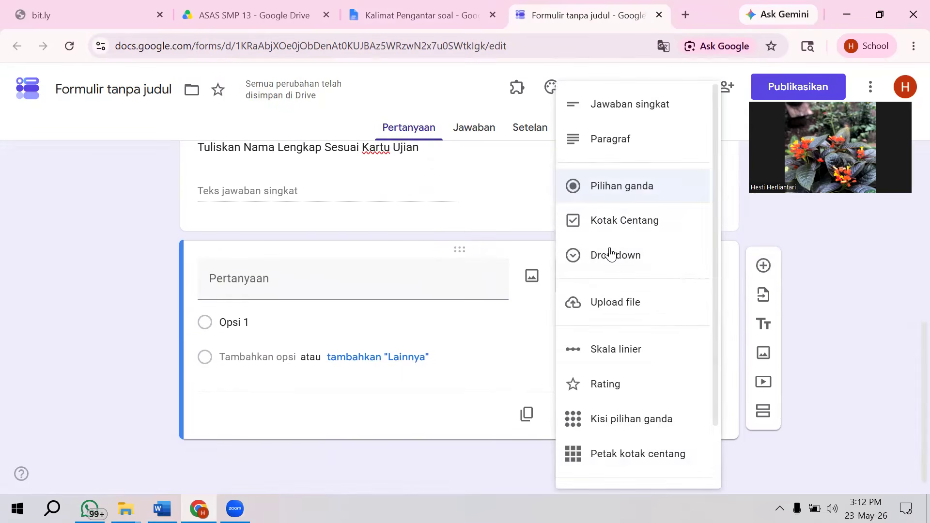
click(582, 254)
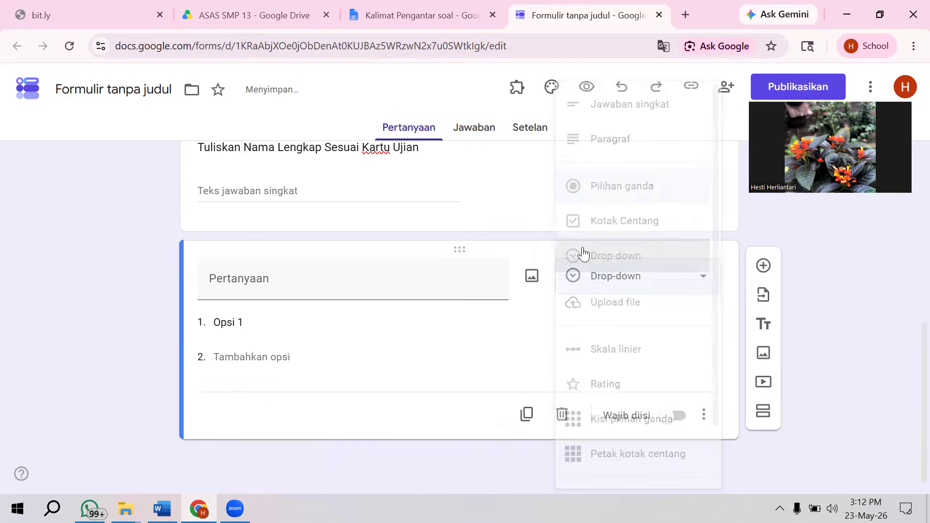
click(304, 278)
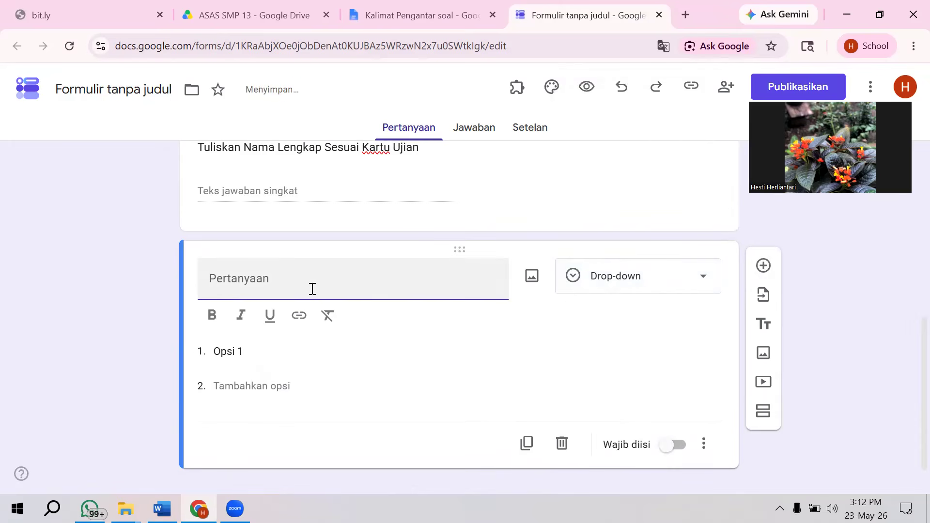
text(Kelas)
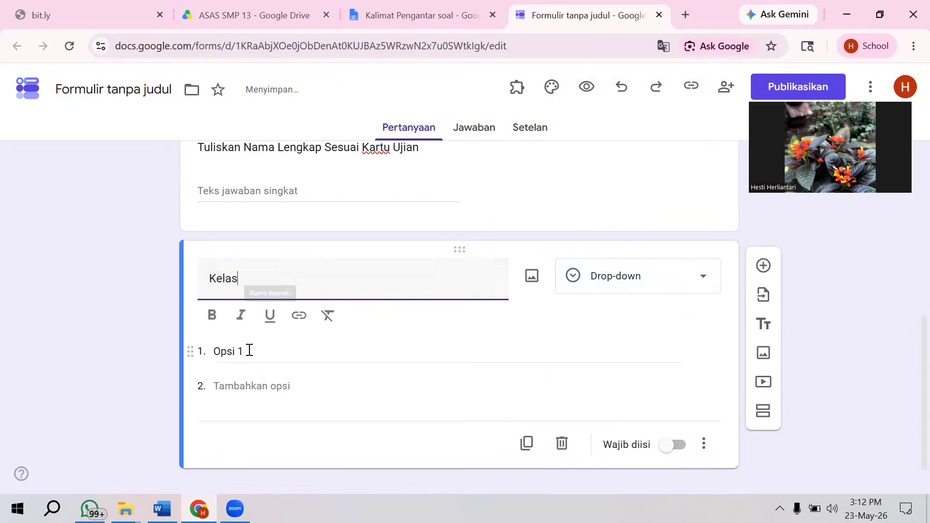
Set the first option of the Kelas question to 8-1 and add a second option.
click(249, 349)
key(BackSpace)
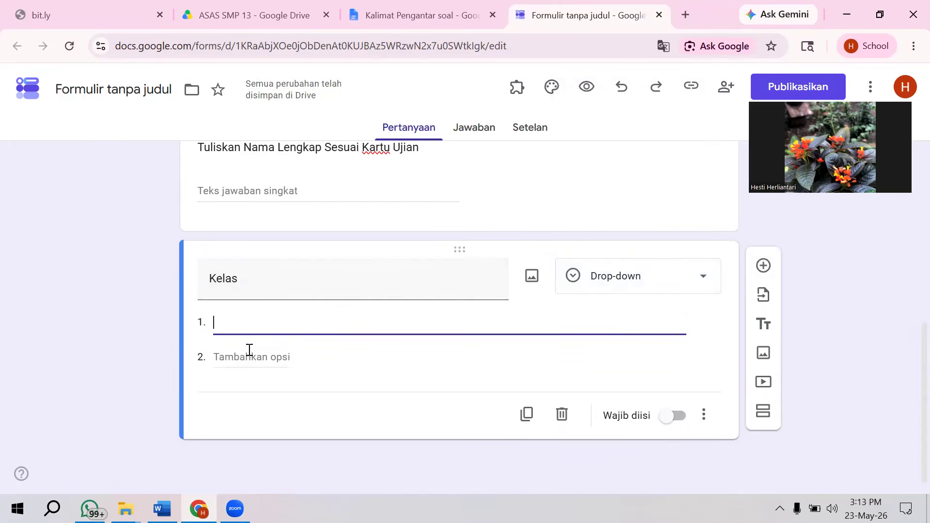
text(8.1)
key(BackSpace)
text(-1)
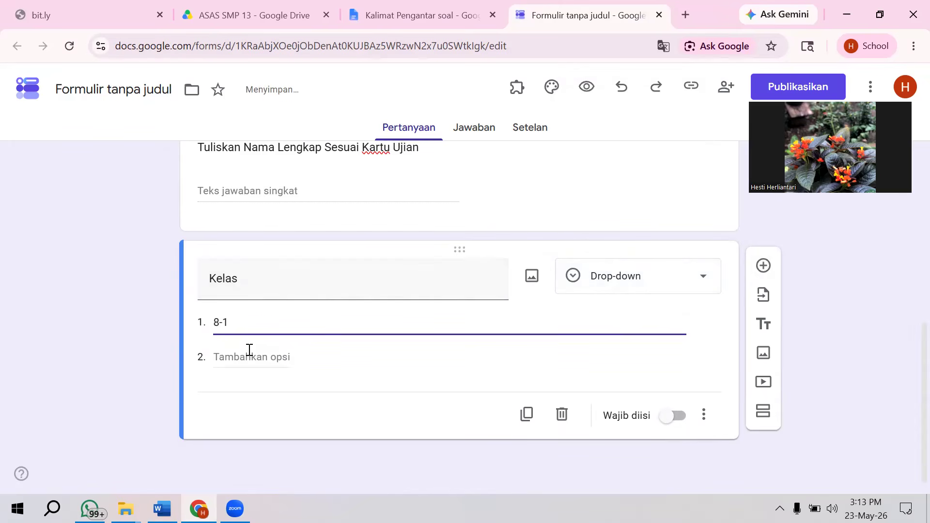
click(266, 356)
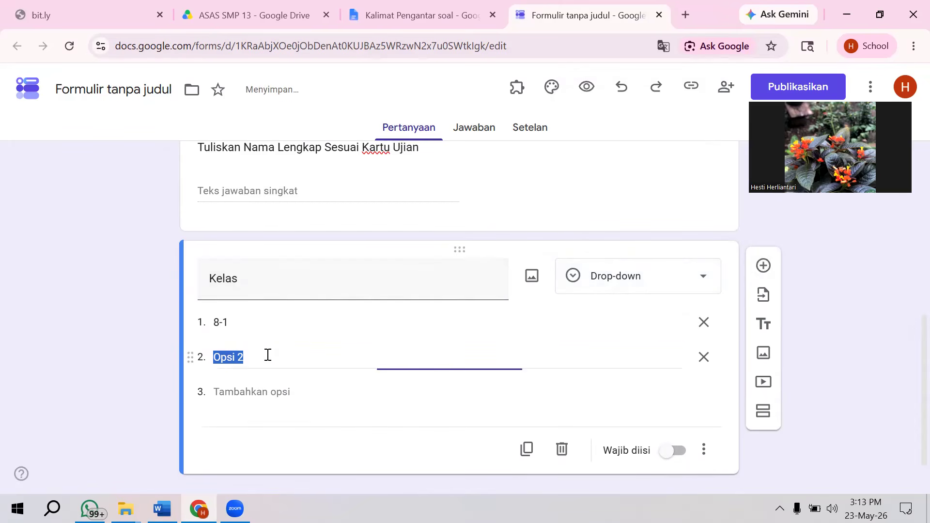
click(249, 326)
key(BackSpace)
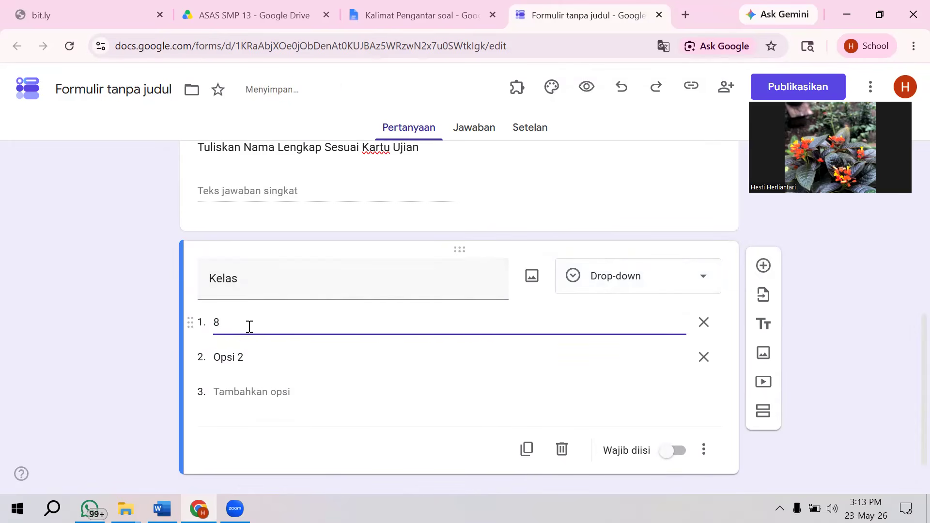
text(-1)
Enter 8-2, 8-3 and 8-4 as the second to fourth options of the Kelas question.
click(250, 359)
key(BackSpace)
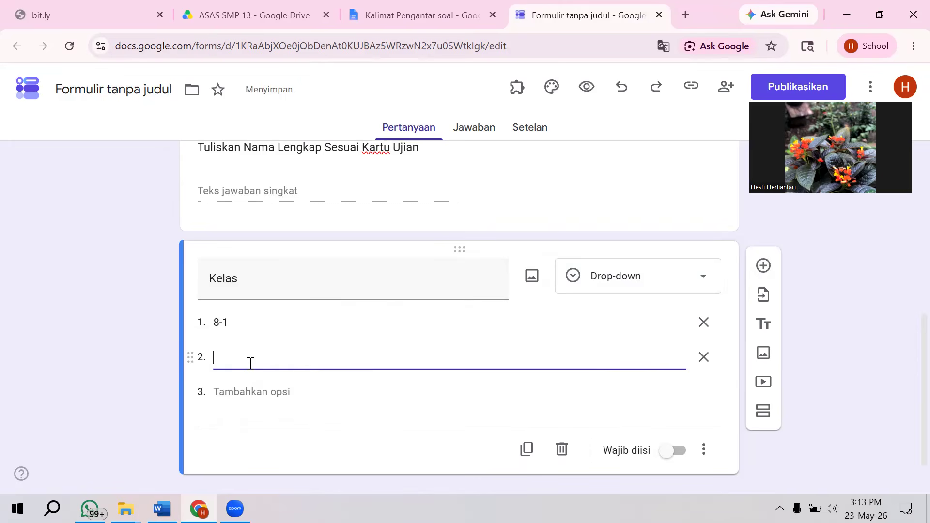
text(8-2)
key(Return)
text(8-3)
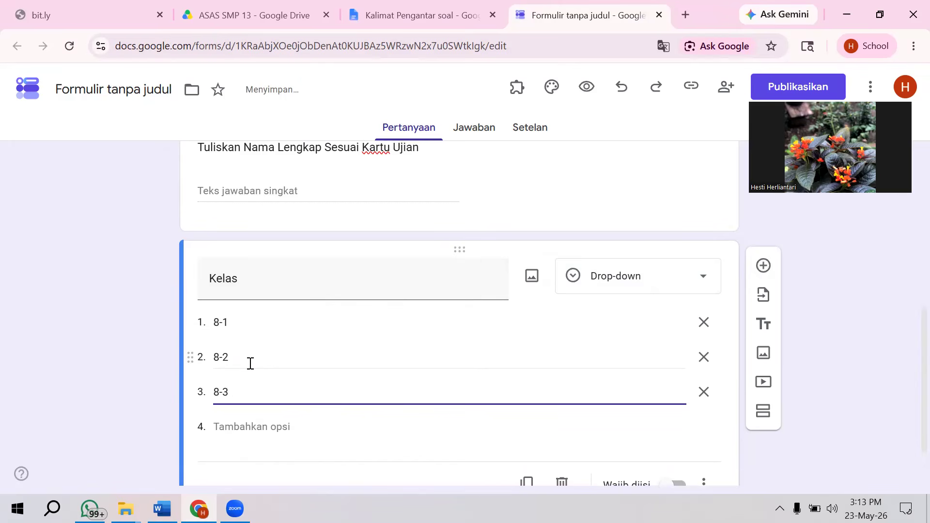
key(Return)
text(8-4)
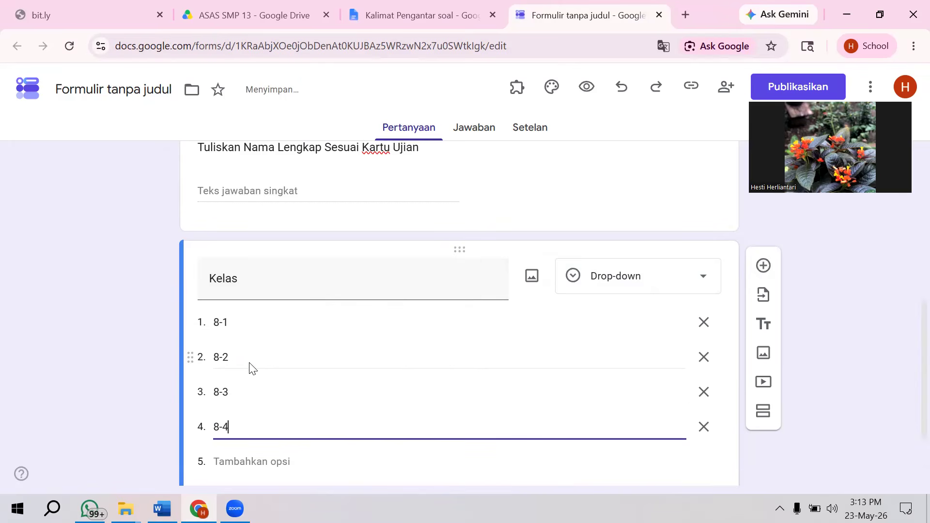
Add 8-5, 8-6 and 8-7 as the fifth to seventh options of the Kelas question.
key(Return)
text(8-4)
key(BackSpace)
text(5)
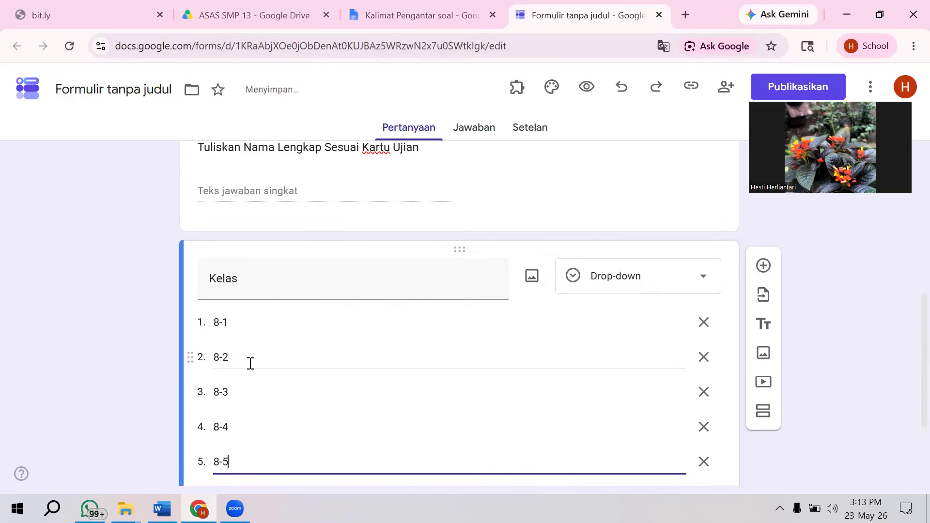
key(Return)
key(BackSpace)
text(8)
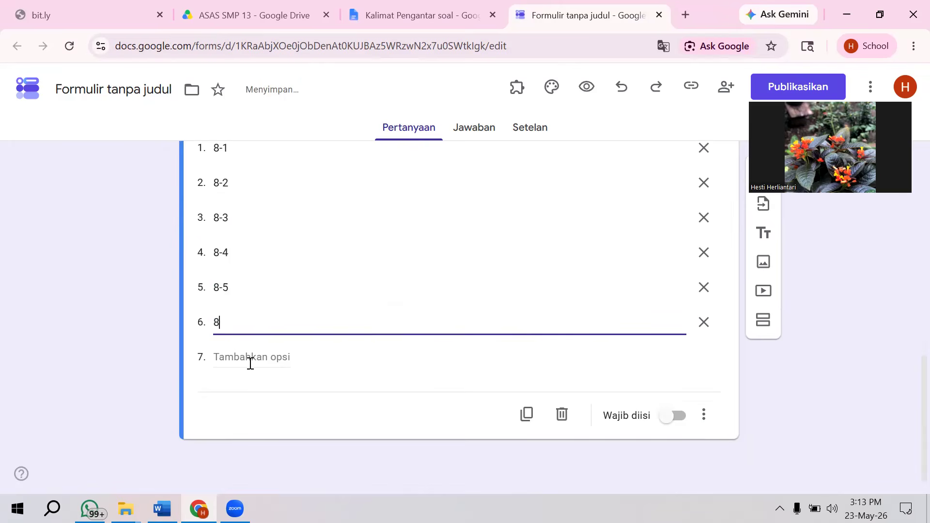
text(-6)
key(Return)
key(BackSpace)
text(8-)
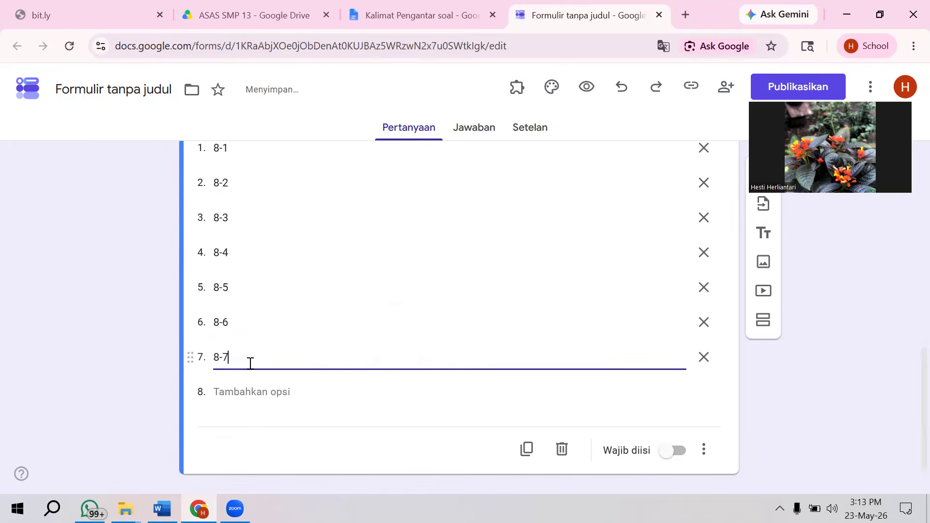
Add the options 8-8, 8-9, 8-10 and 8-11 to the Kelas question and make it required.
key(Return)
text(8)
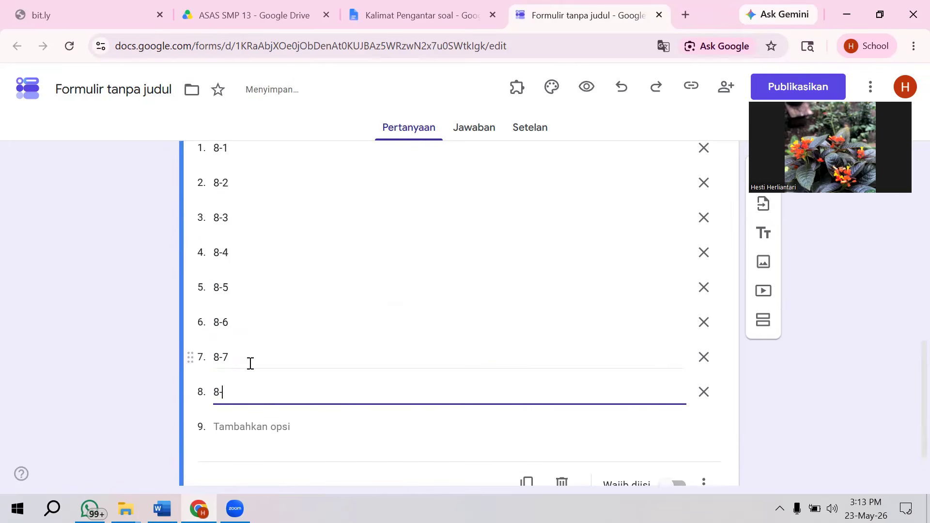
text(-8)
key(Return)
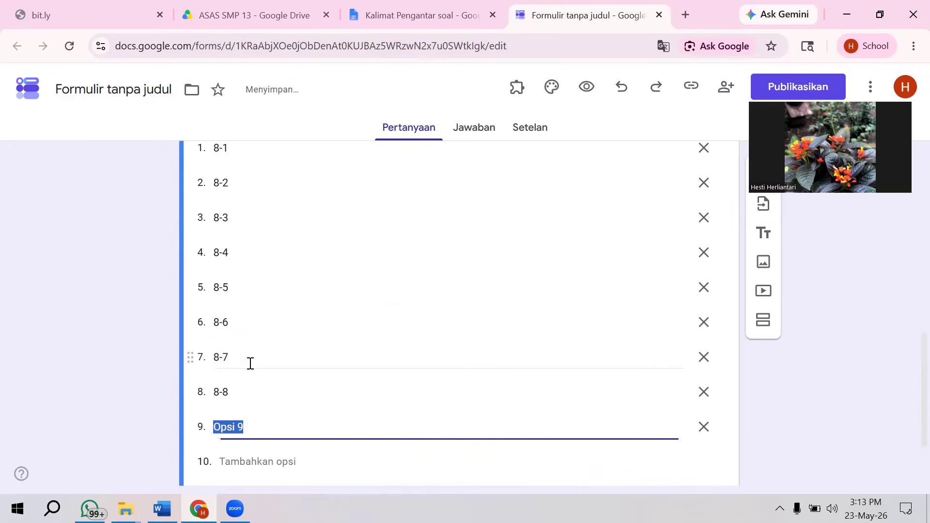
text(8-9)
key(Return)
text(8-10)
key(Return)
text(8-11)
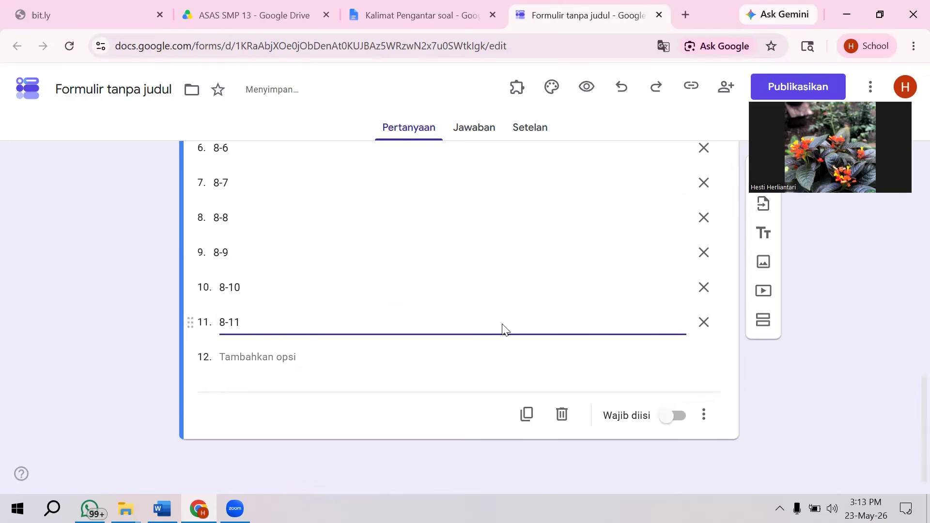
click(676, 418)
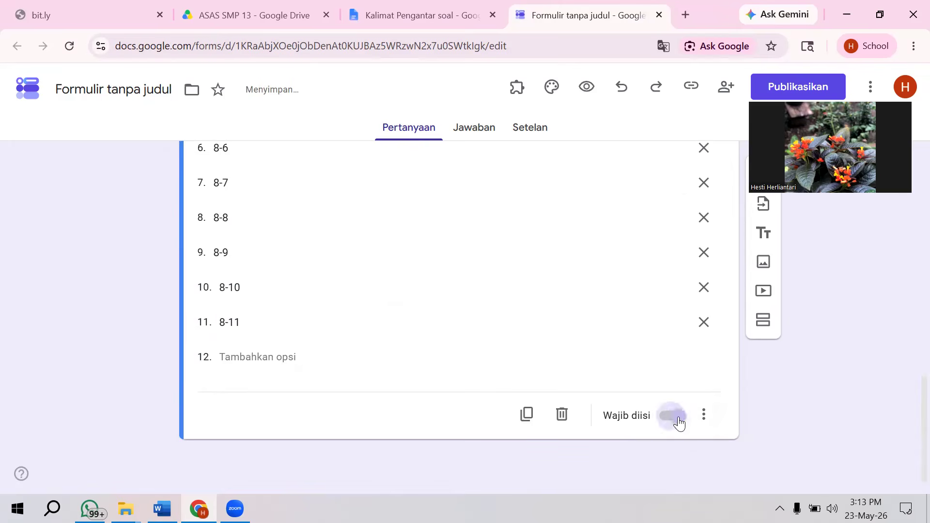
Review the Kelas options and add a new blank question below the Kelas question.
scroll(559, 358, up, 5)
scroll(559, 358, up, 3)
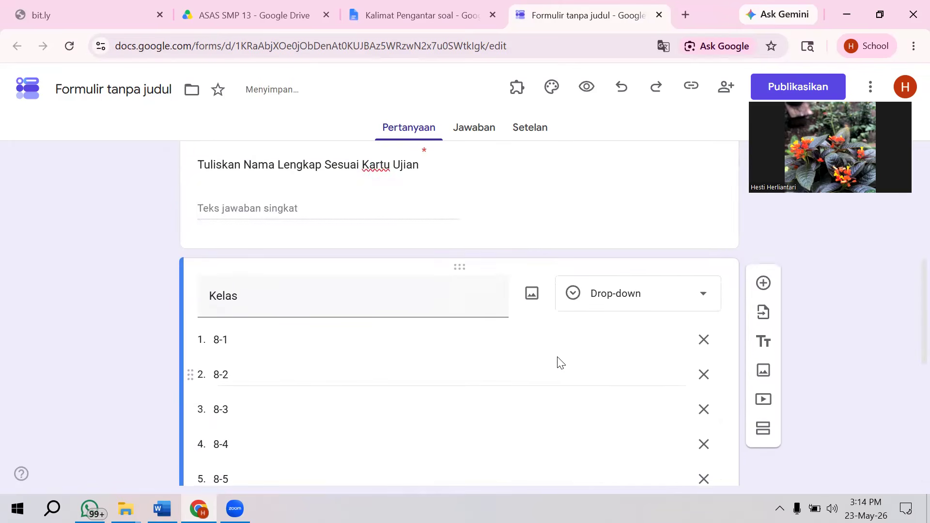
scroll(557, 361, down, 2)
scroll(623, 417, down, 1)
scroll(622, 414, up, 3)
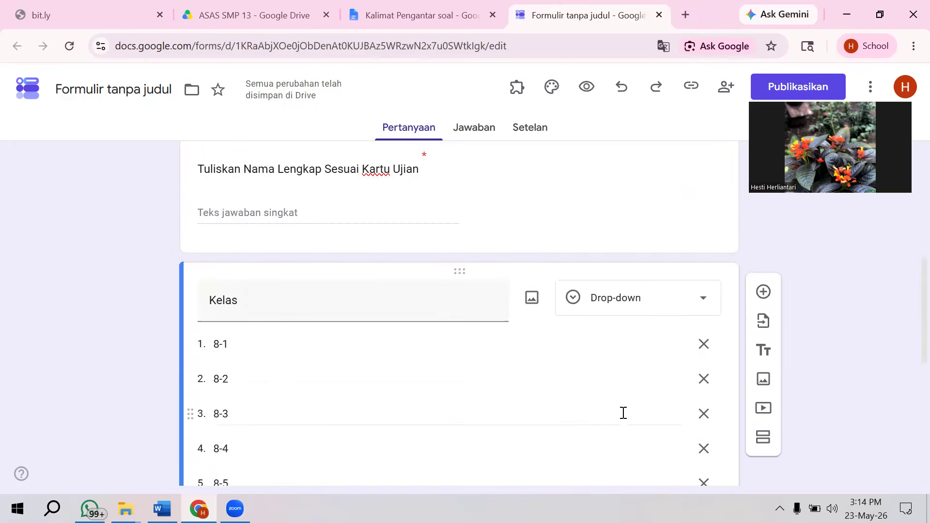
click(758, 289)
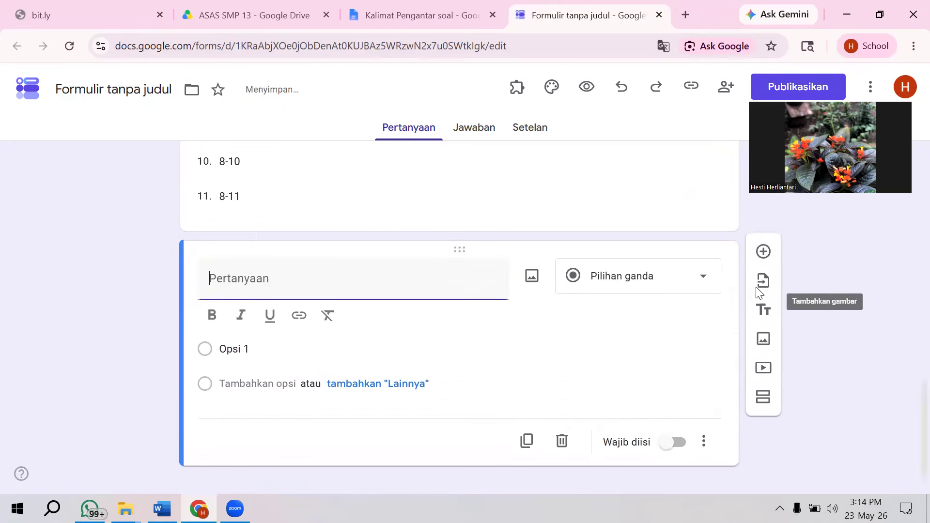
Copy the line "Nomor Ujian Sesuai Kartu Ujian" from the Kalimat Pengantar soal document.
key(ctrl+shift+Tab)
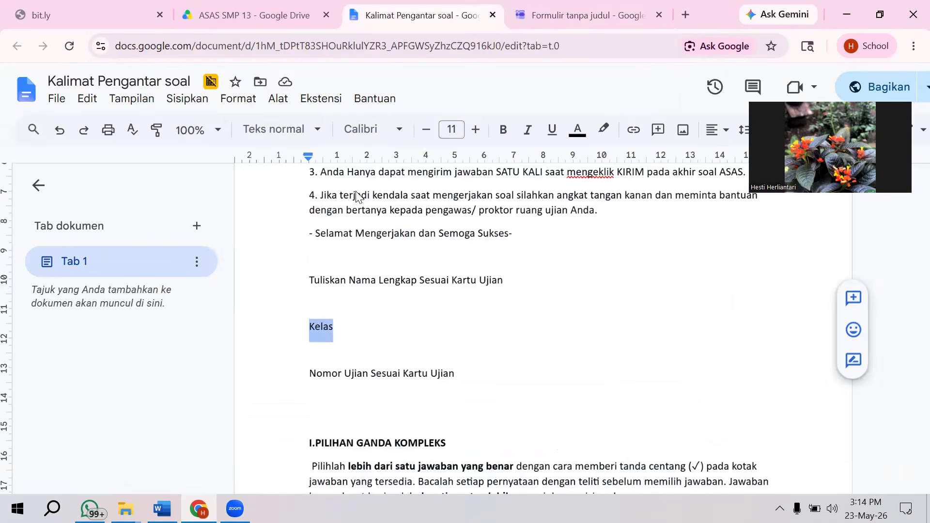
drag(468, 372, 304, 375)
key(ctrl+c)
right_click(333, 378)
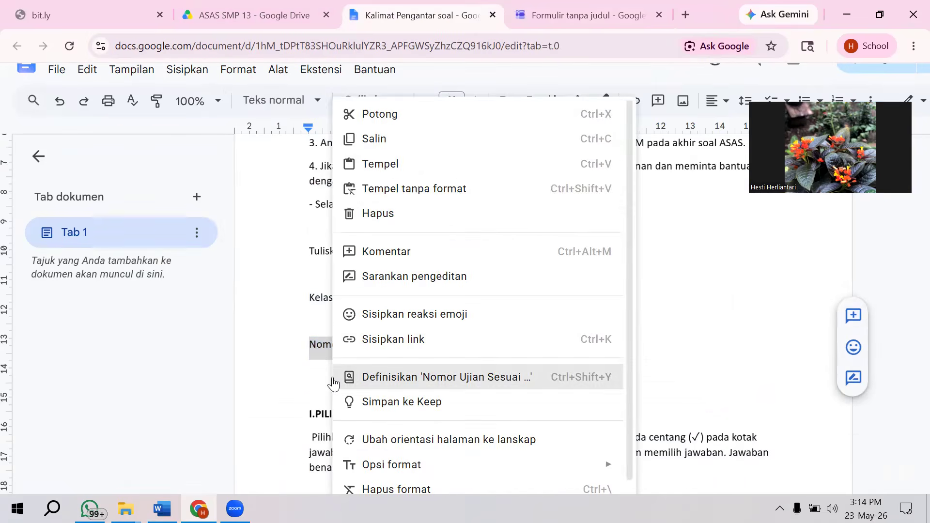
click(384, 145)
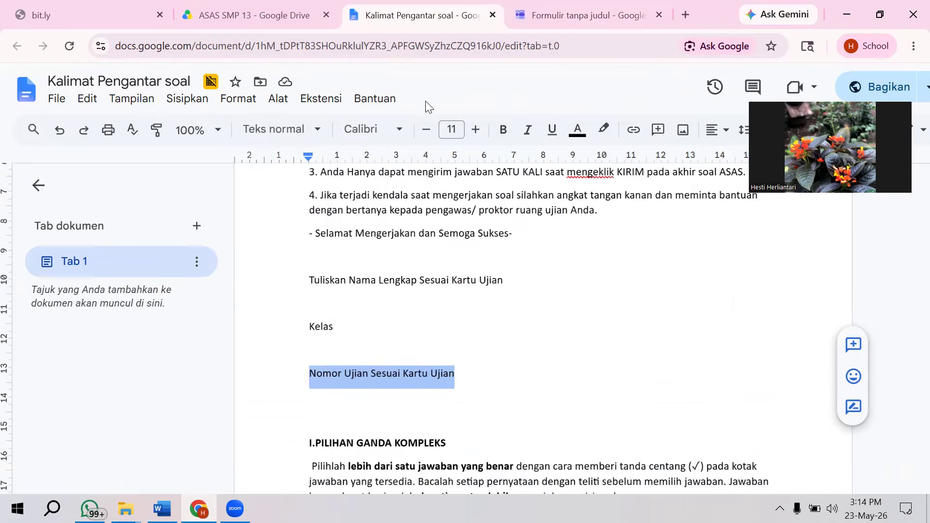
Title the blank question "Nomor Ujian Sesuai Kartu Ujian" with the copied text, as a required Jawaban singkat question.
key(ctrl+Tab)
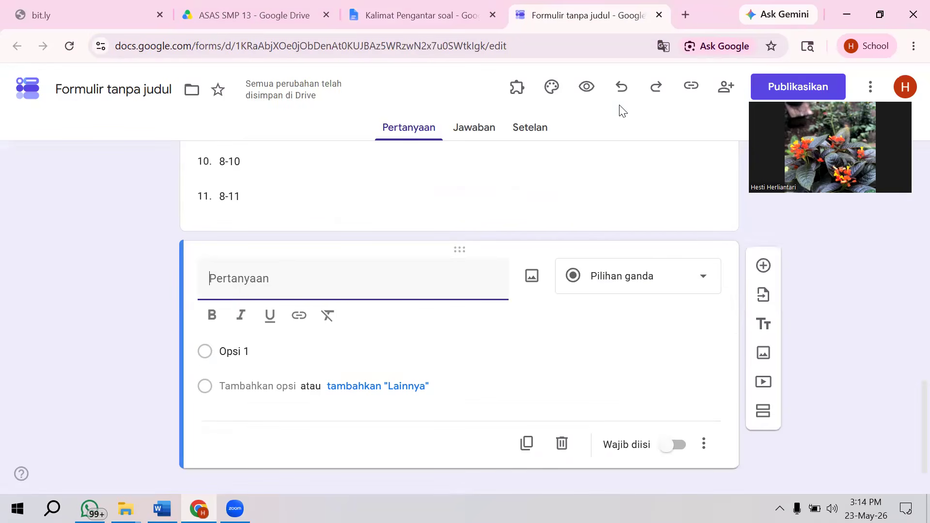
key(ctrl+v)
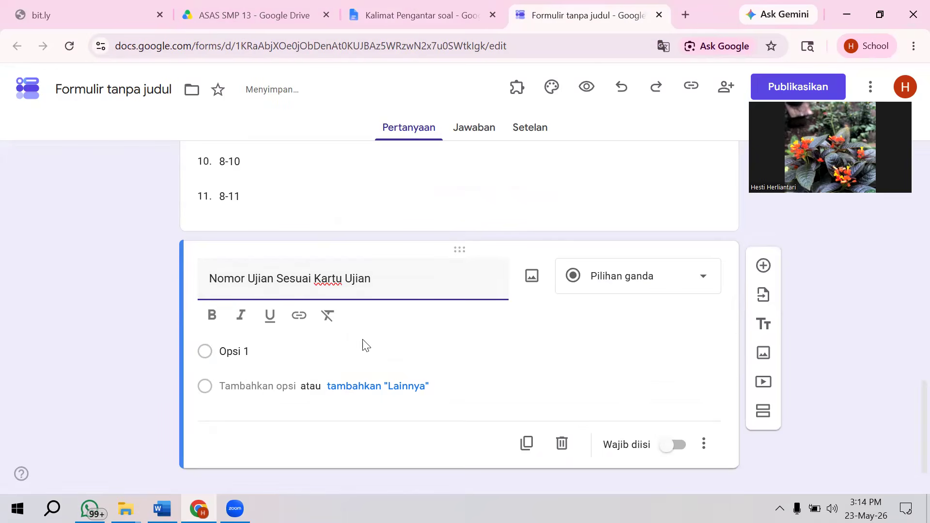
click(253, 342)
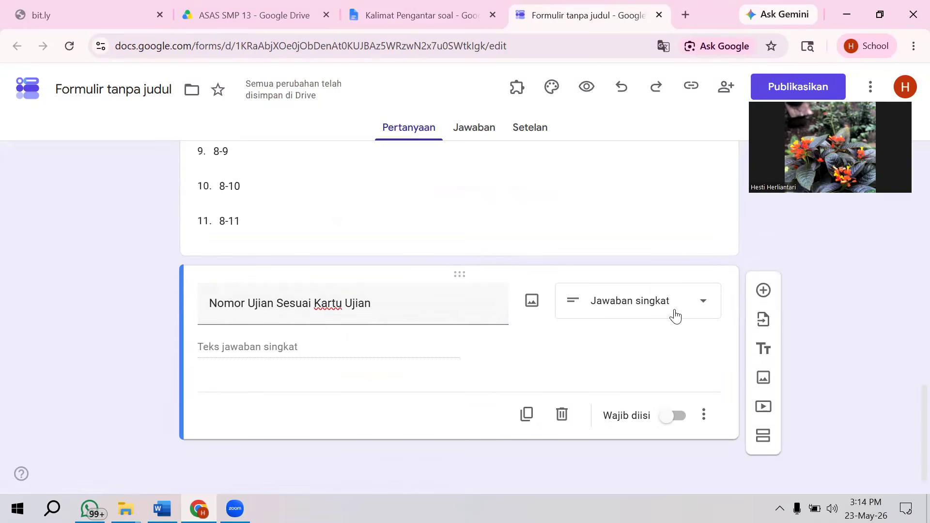
click(705, 417)
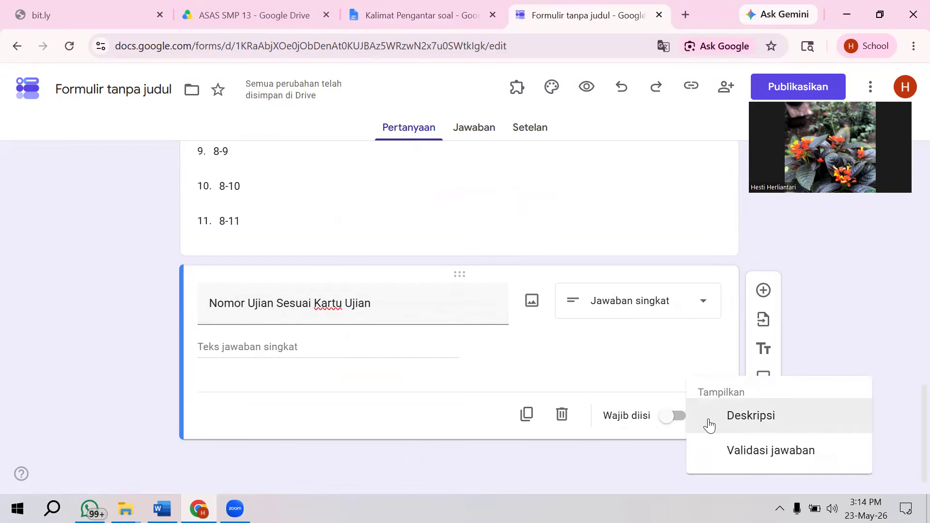
click(639, 371)
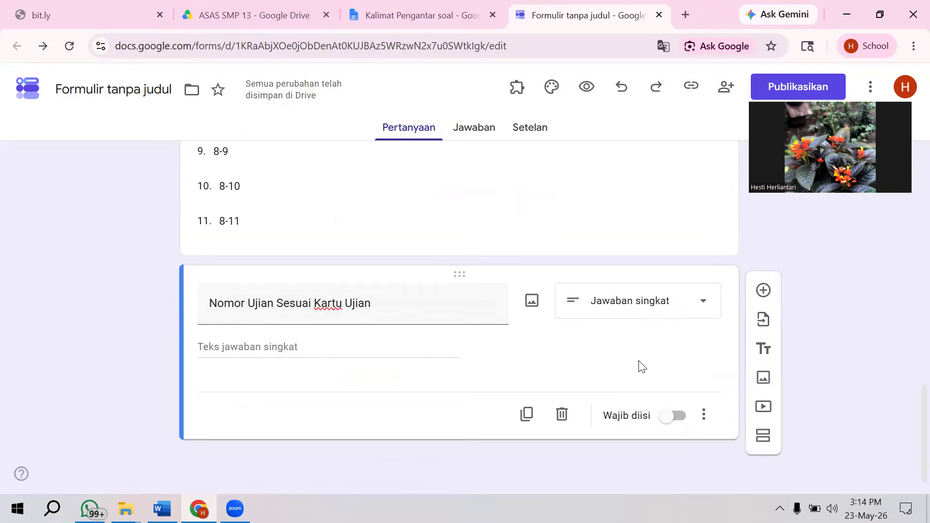
click(673, 417)
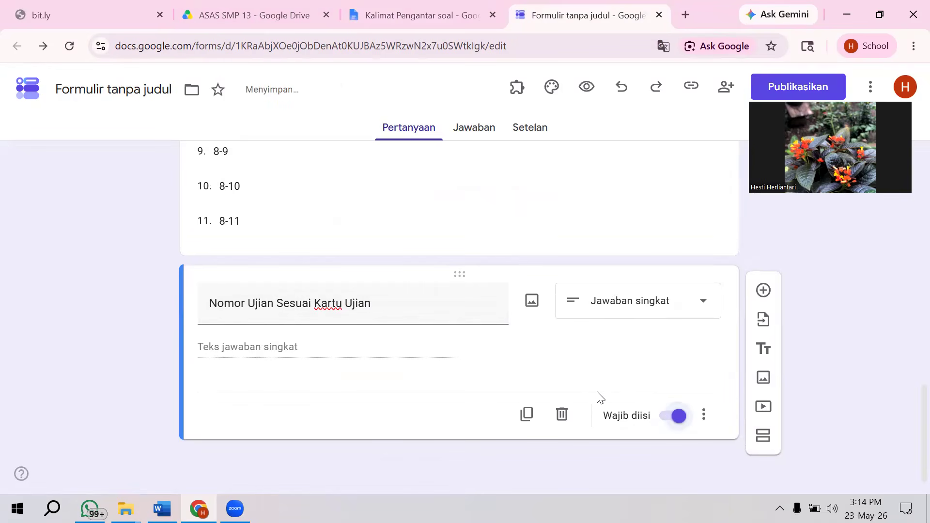
Turn on answer validation for the Nomor Ujian question, look over the rule types and keep Angka.
click(705, 415)
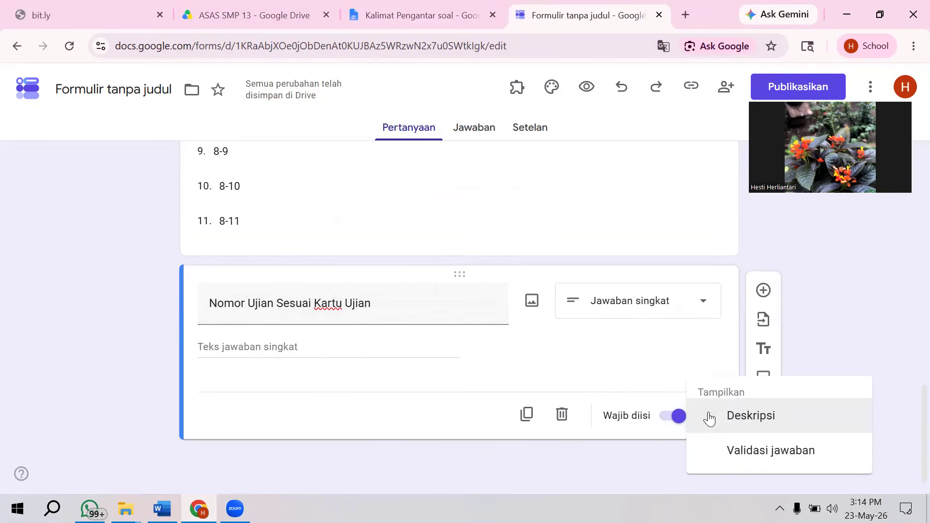
click(772, 452)
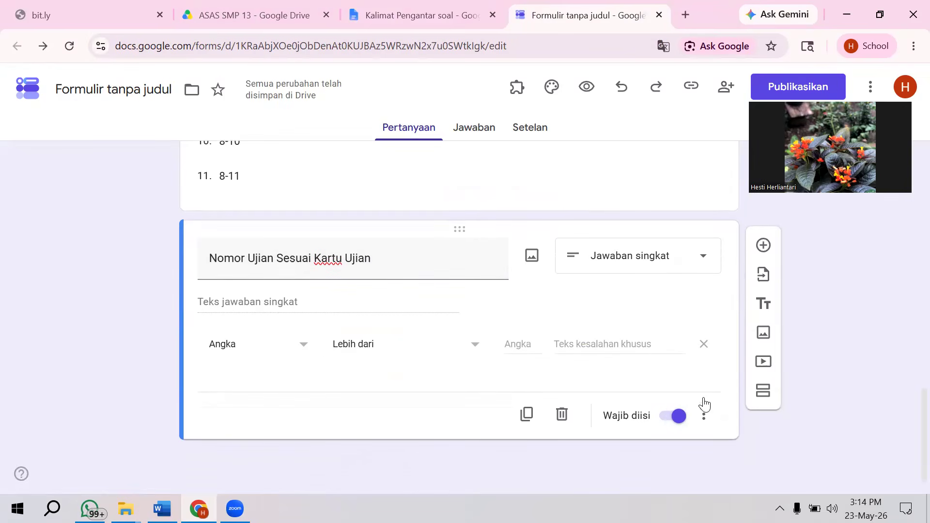
click(705, 415)
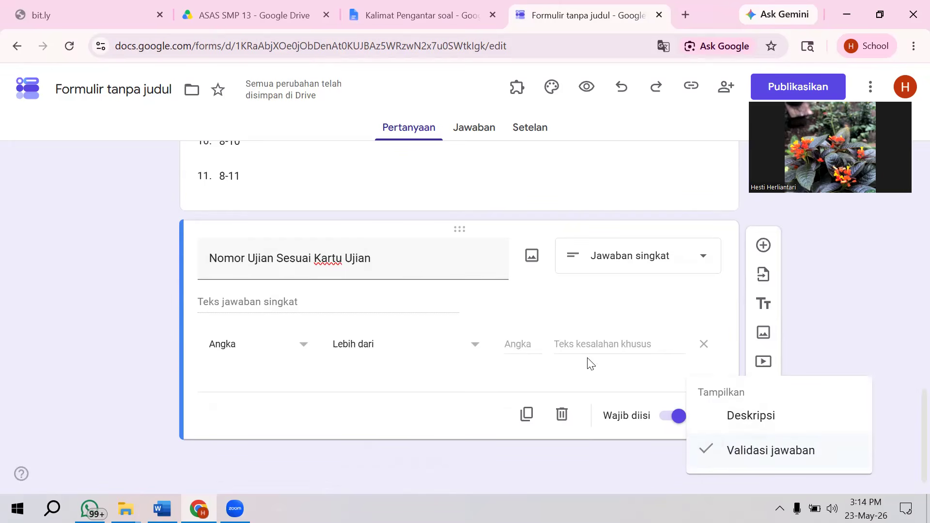
click(296, 347)
click(303, 349)
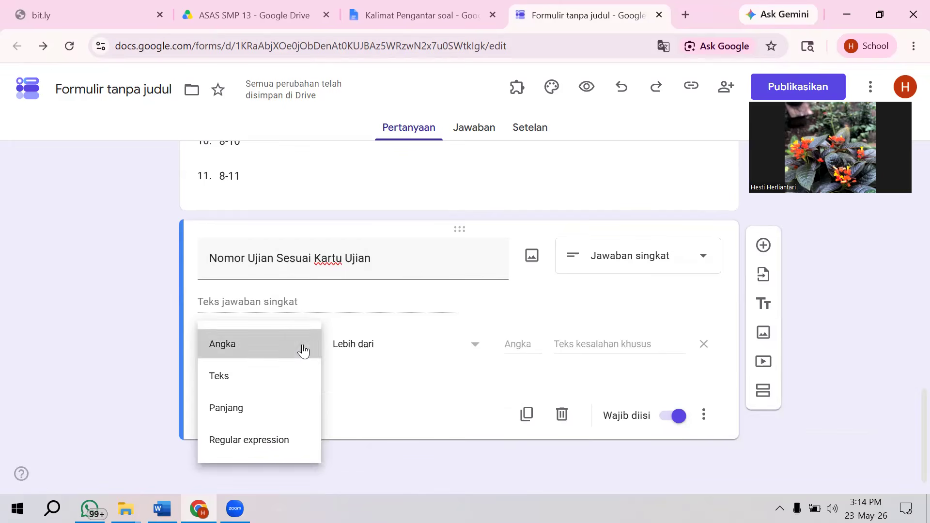
click(304, 350)
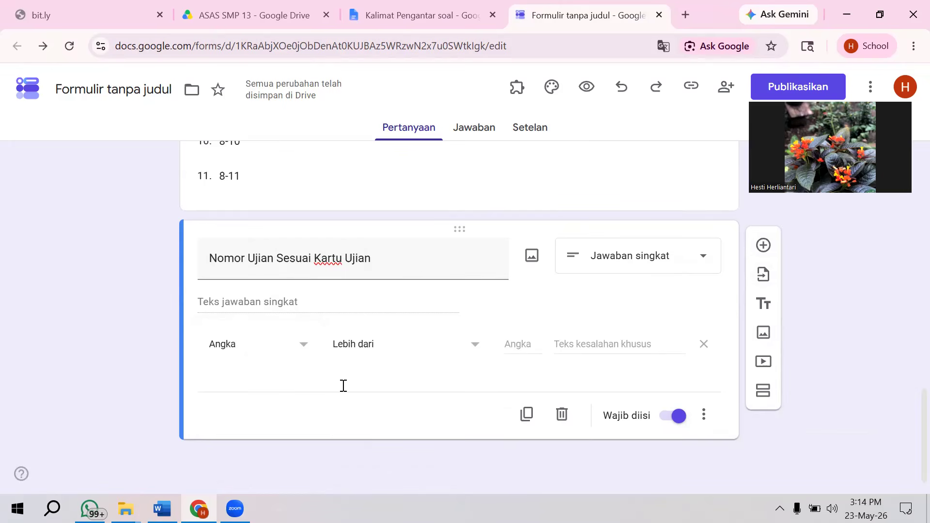
Copy the "I.PILIHAN GANDA KOMPLEKS" heading and its instruction paragraph from the Kalimat Pengantar soal document.
key(ctrl+shift+Tab)
drag(305, 323, 580, 378)
key(ctrl+c)
right_click(581, 378)
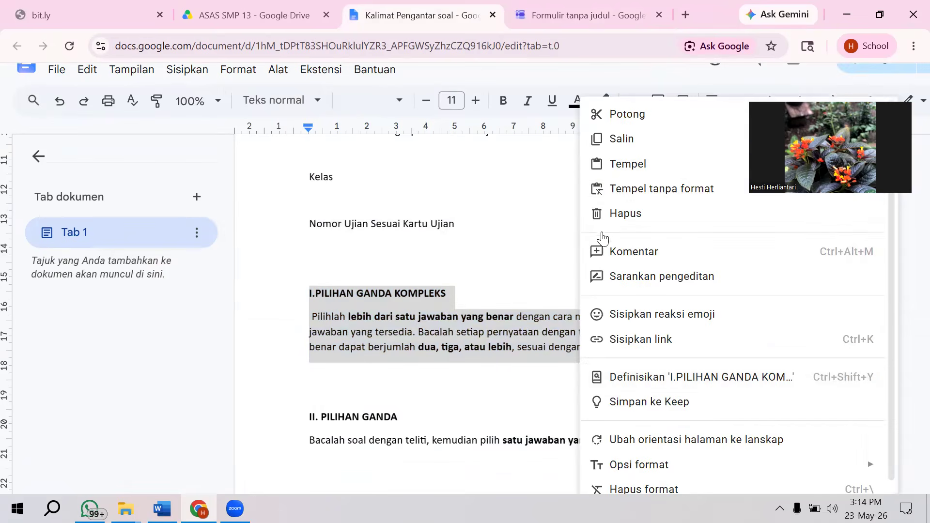
click(607, 141)
Return to the form, detach it into its own browser window and maximize that window.
key(ctrl+Tab)
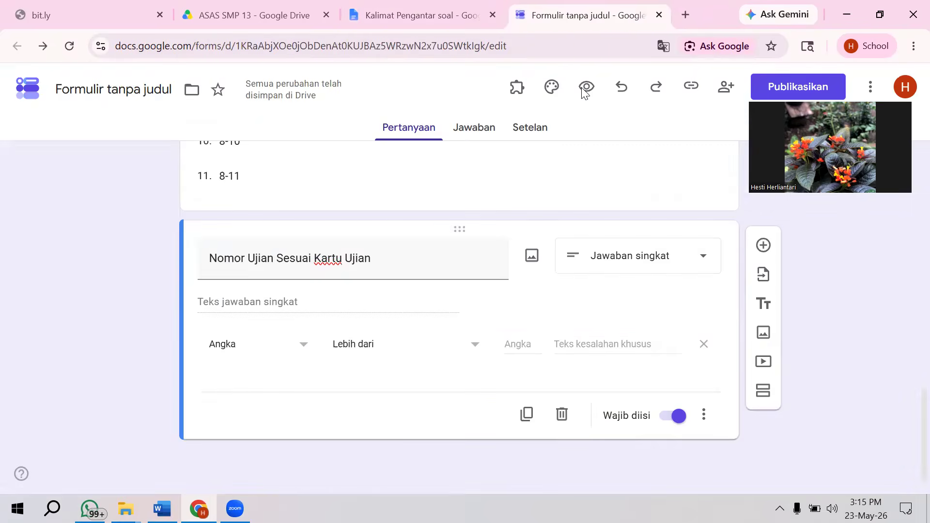
drag(585, 93, 573, 376)
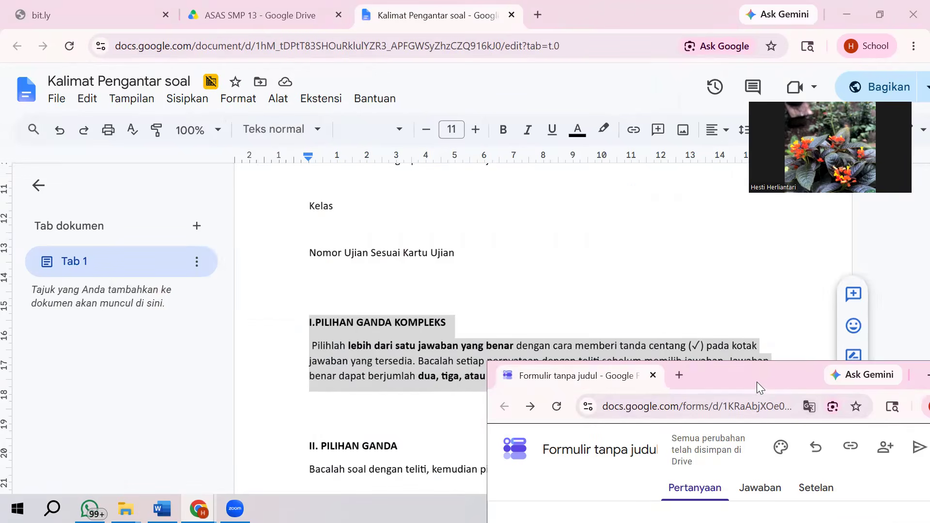
drag(755, 374, 370, 82)
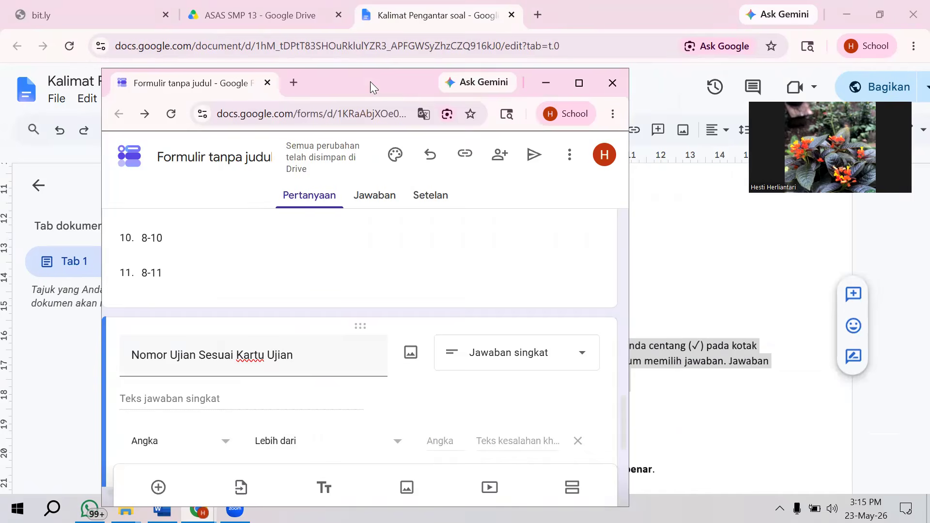
click(587, 83)
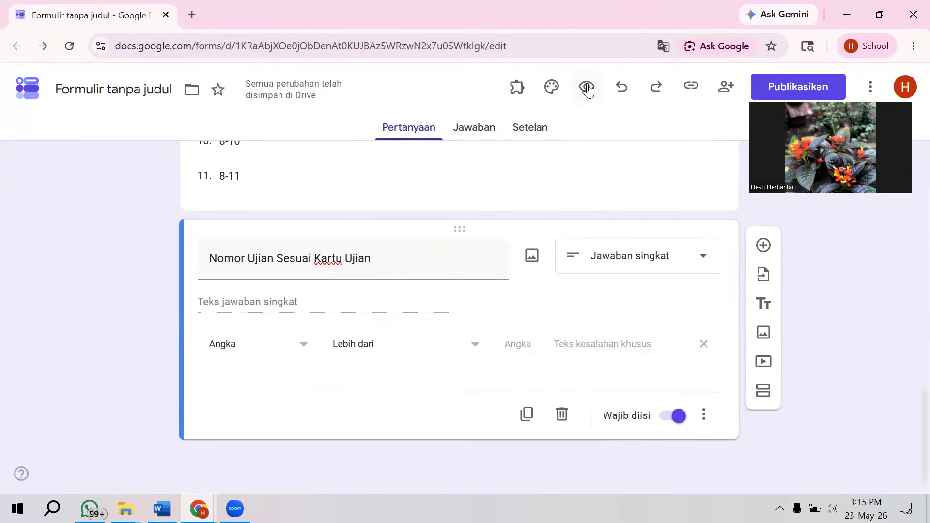
click(761, 248)
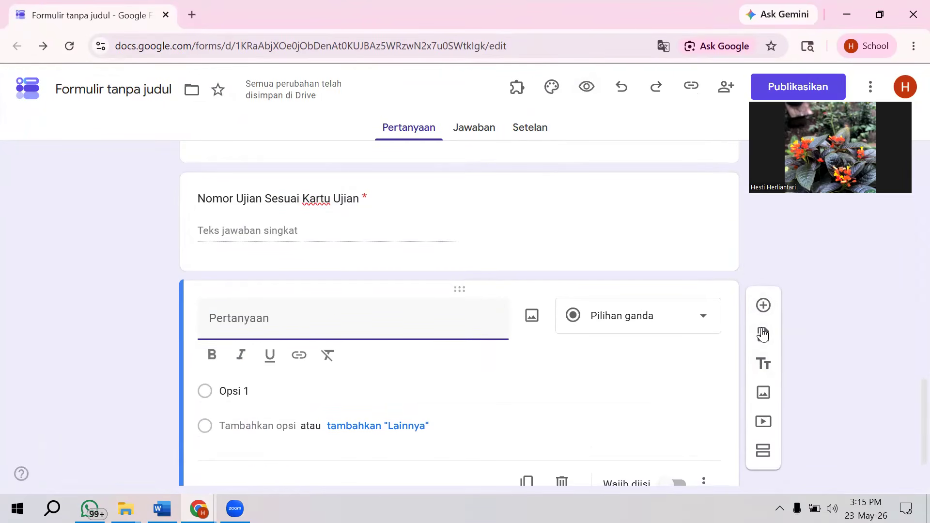
click(556, 478)
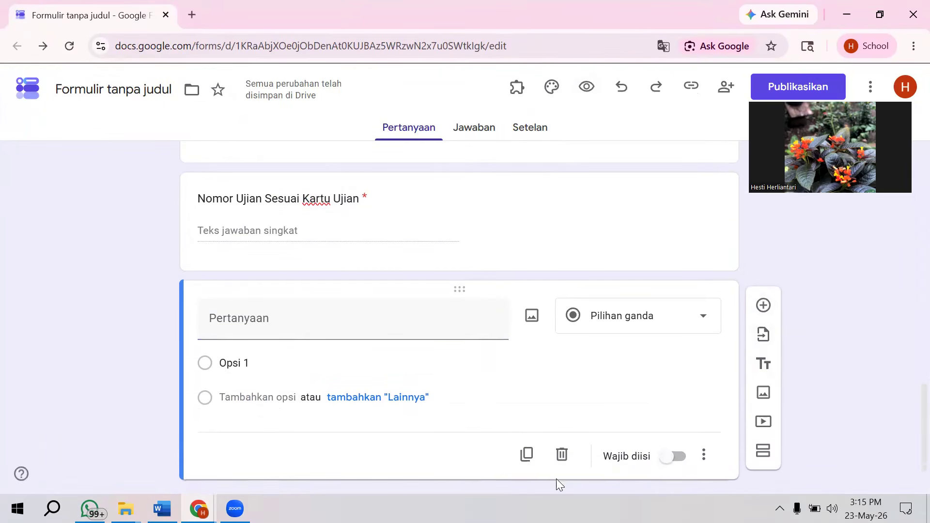
click(562, 460)
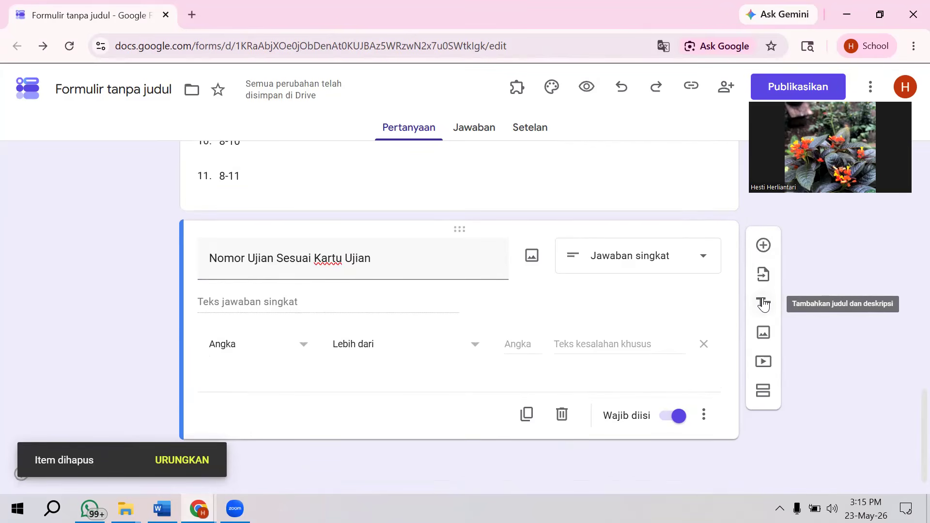
Add a title and description block below the Nomor Ujian question and replace its title with the copied Pilihan Ganda Kompleks instructions.
click(764, 304)
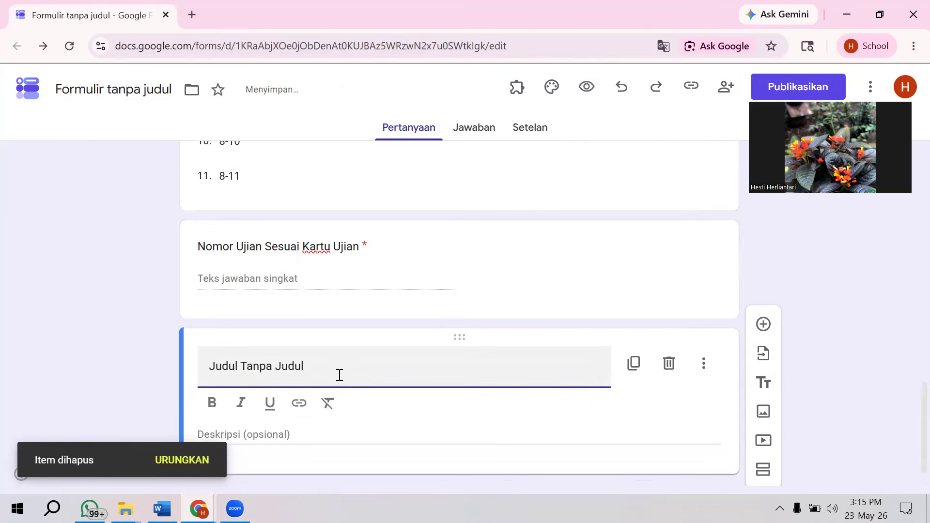
drag(328, 371, 231, 363)
key(BackSpace)
key(BackSpace)
key(BackSpace)
key(BackSpace)
key(BackSpace)
key(BackSpace)
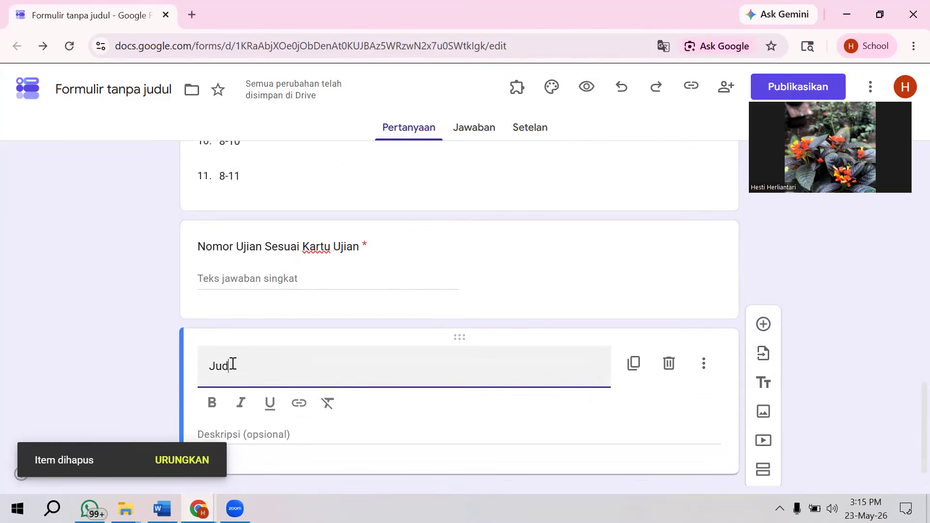
key(ctrl+v)
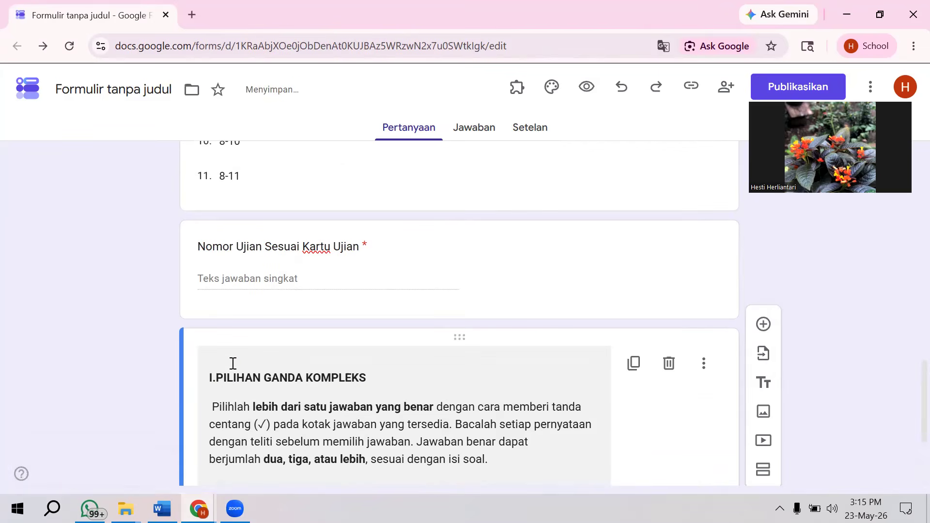
key(BackSpace)
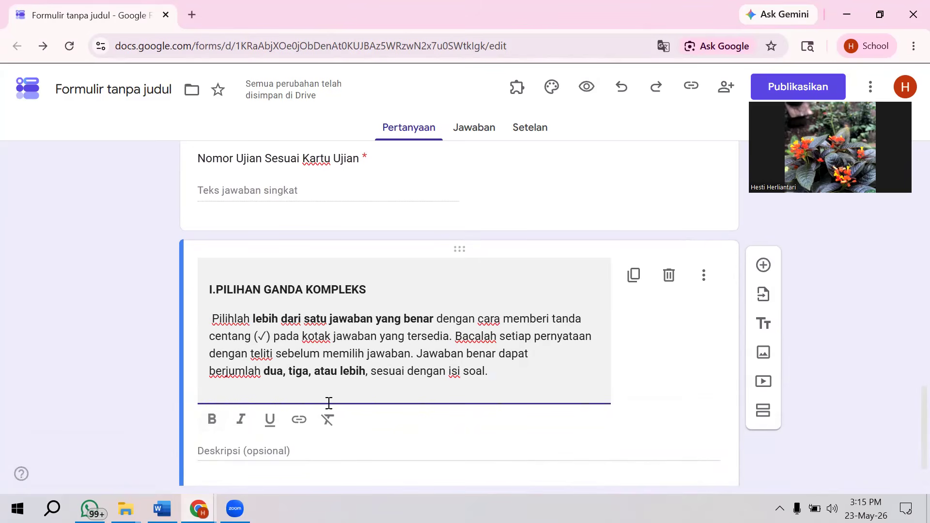
Add a Kotak Centang question below the Pilihan Ganda Kompleks instructions and begin its text with "1.".
click(764, 266)
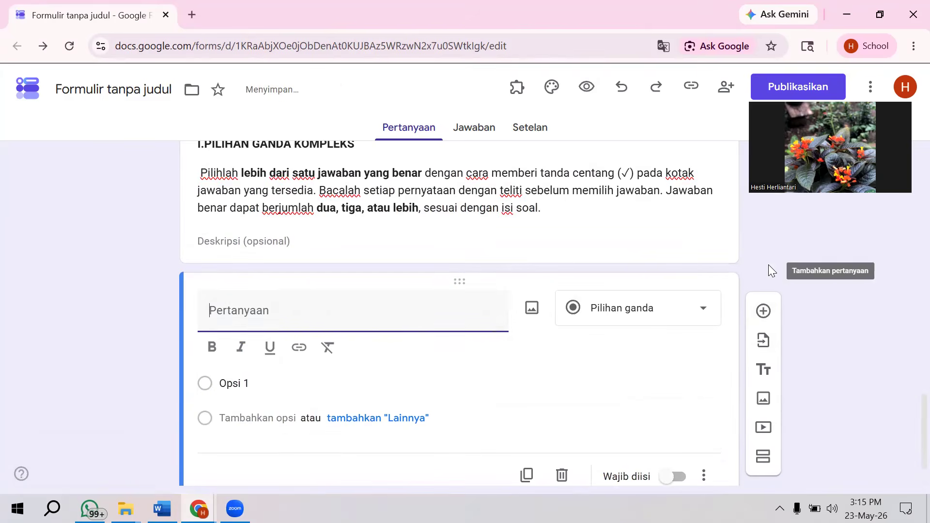
click(617, 309)
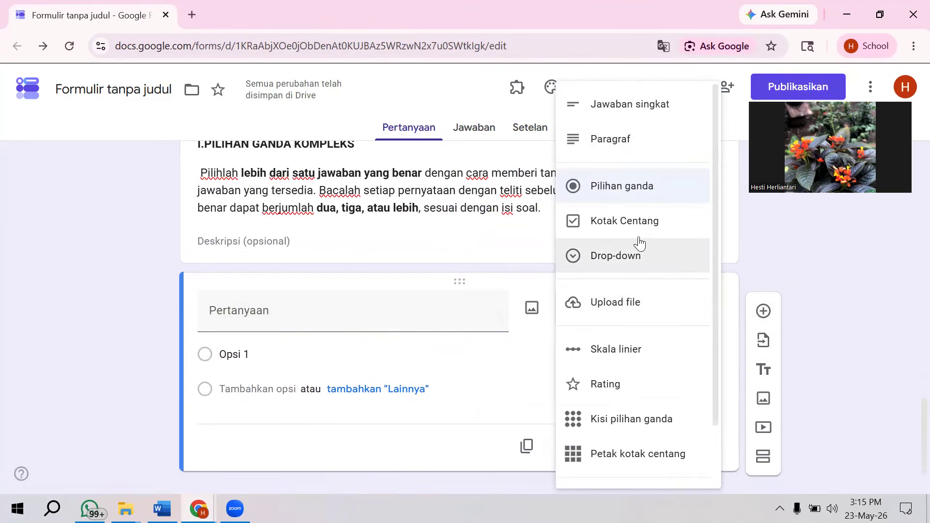
click(625, 226)
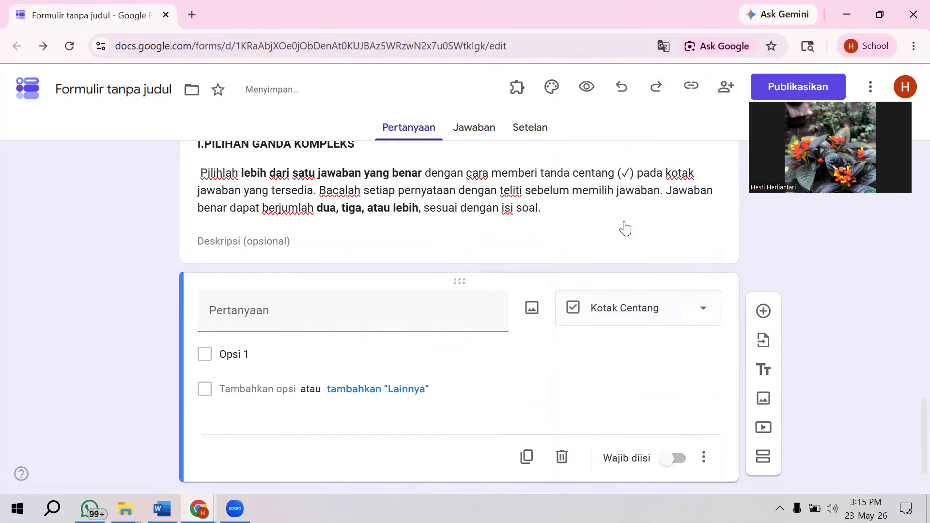
click(255, 310)
text(1. apa.....)
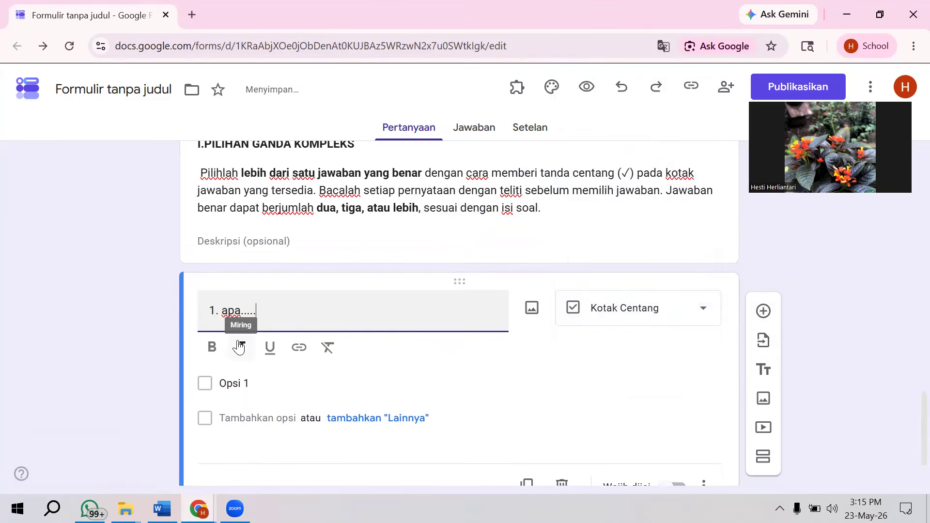
key(BackSpace)
key(BackSpace)
key(BackSpace)
key(BackSpace)
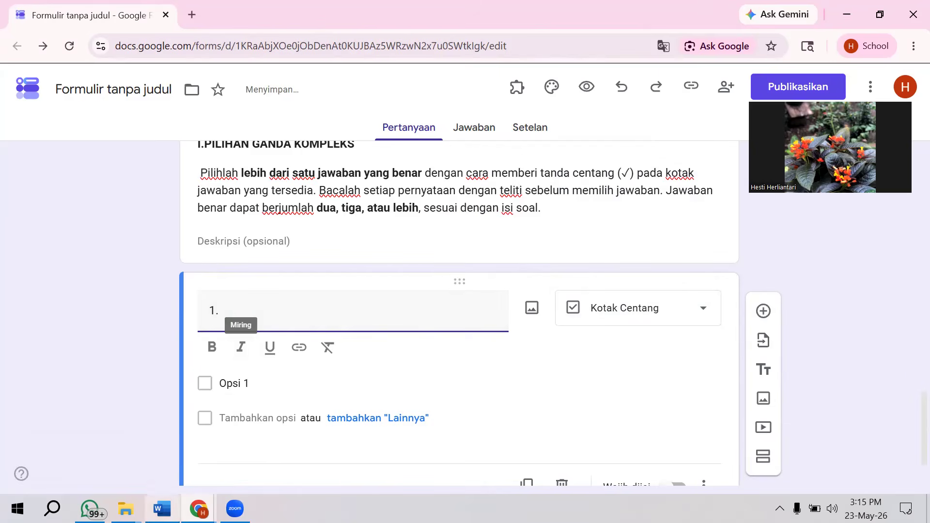
Copy question 2's story and prompt, without its answer options, from the IPA_KELAS 8 Word document into the new Kotak Centang question.
mouse_move(162, 509)
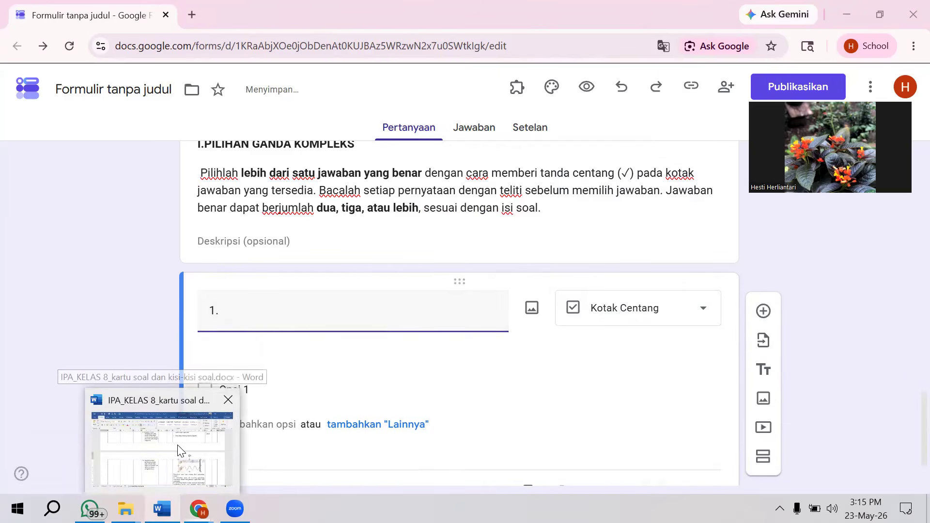
click(179, 450)
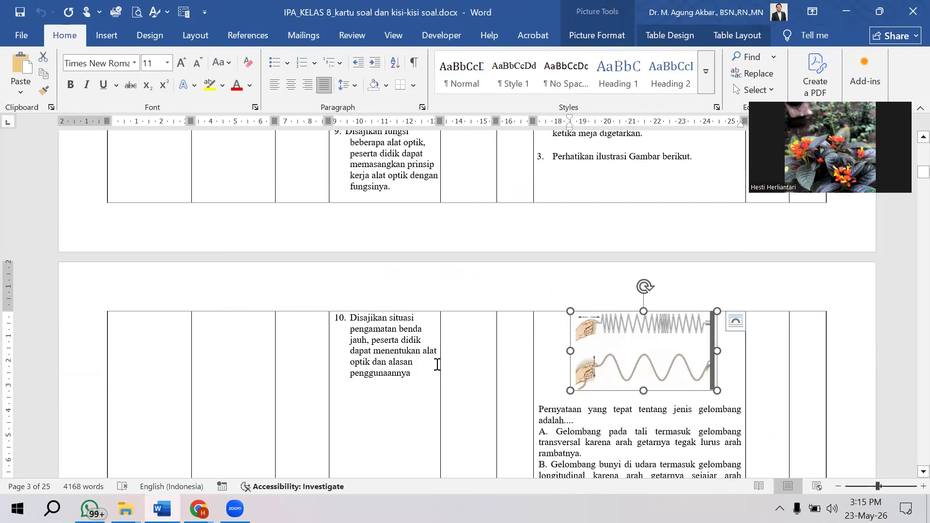
scroll(437, 364, up, 15)
scroll(437, 364, down, 15)
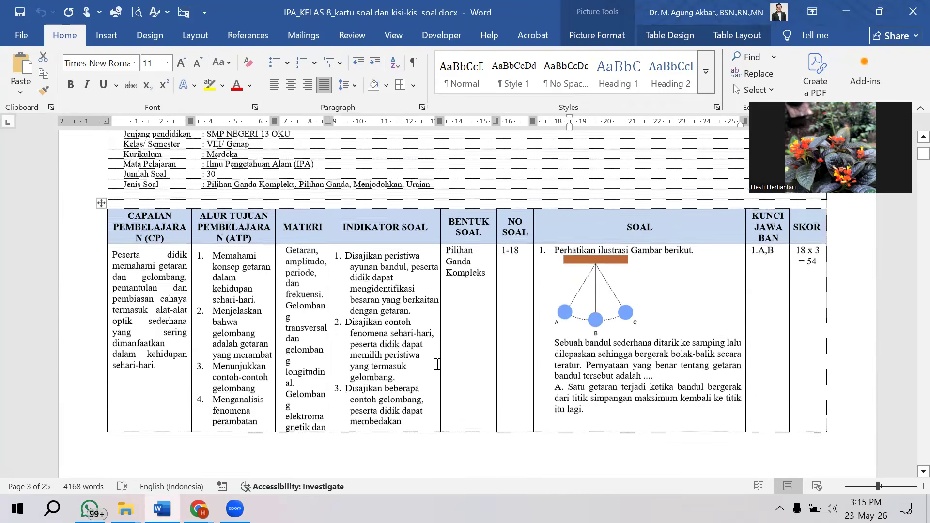
drag(552, 189, 685, 355)
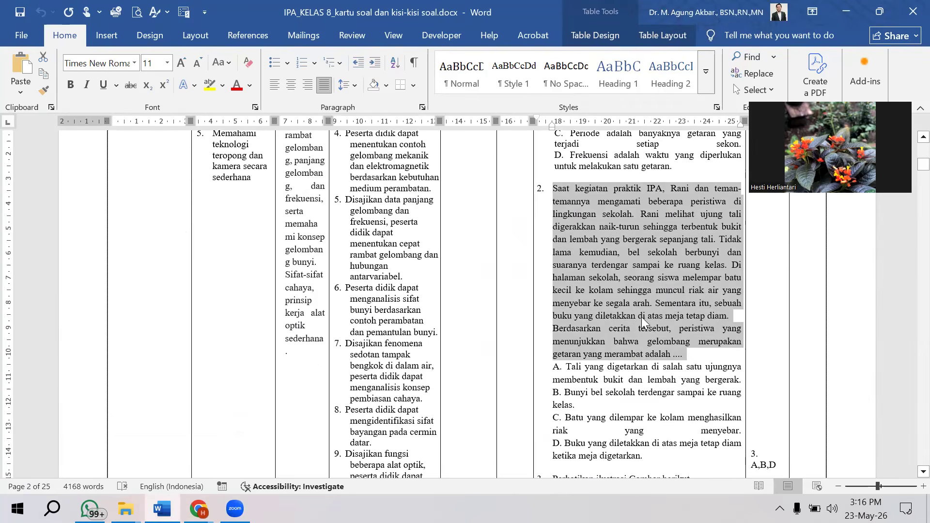
right_click(685, 355)
click(672, 188)
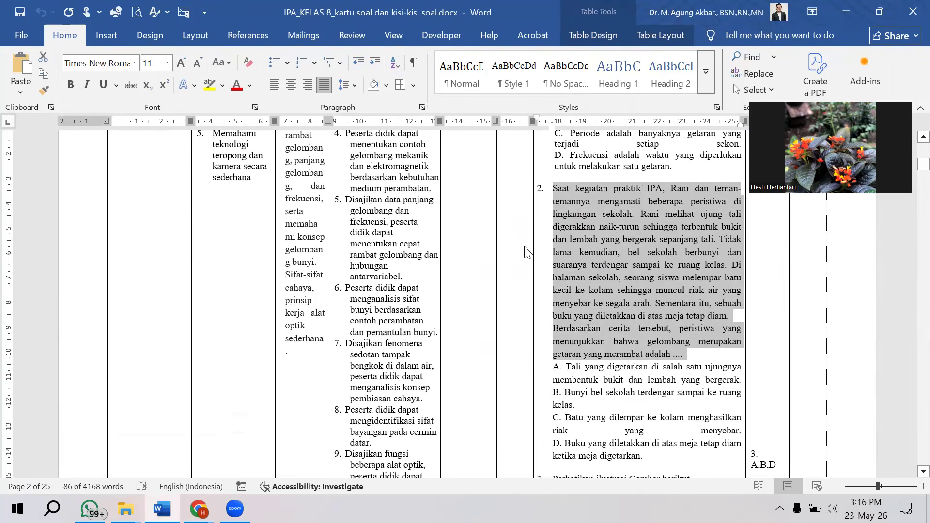
key(alt+Tab)
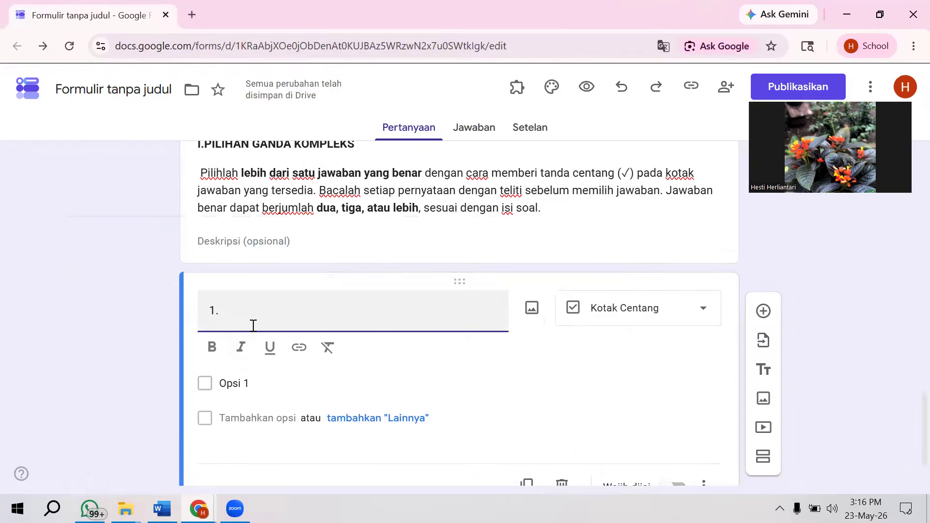
key(ctrl+v)
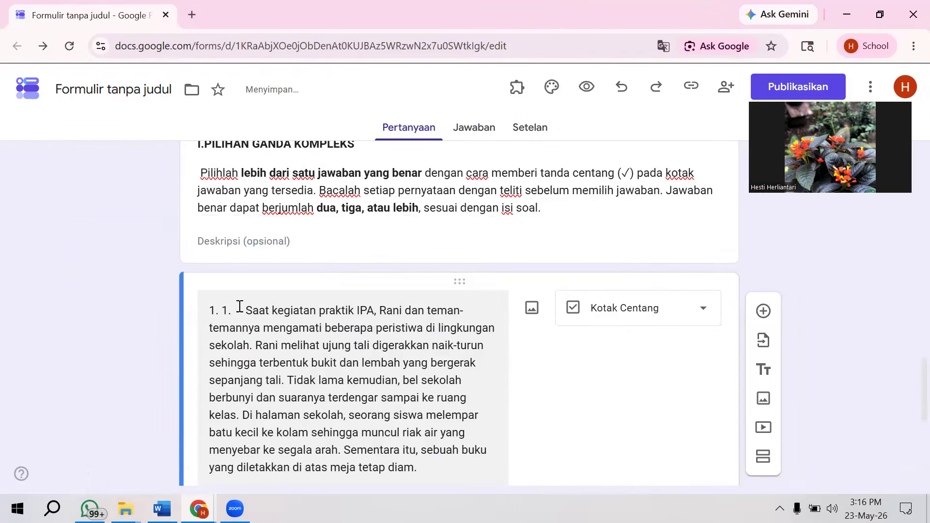
Remove the duplicated "1." numbering and extra spacing before "Saat kegiatan praktik IPA" in the Kotak Centang question text.
click(246, 310)
key(BackSpace)
key(BackSpace)
key(BackSpace)
key(BackSpace)
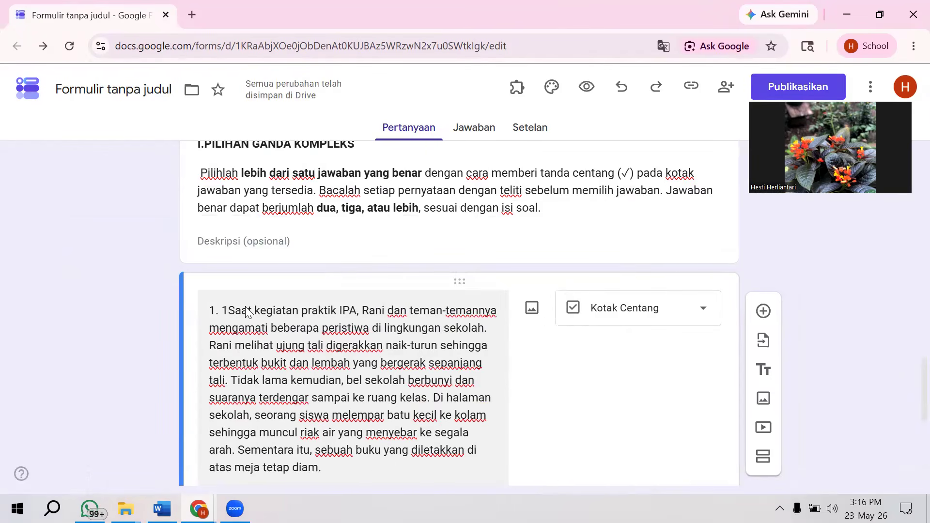
Insert the image 7.png from the Downloads folder into question 1.
scroll(261, 339, down, 2)
scroll(276, 373, down, 2)
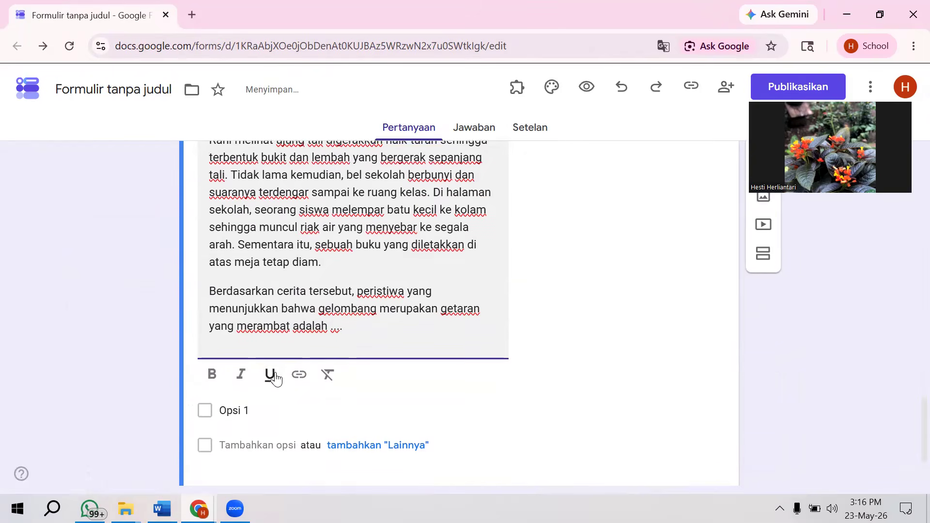
scroll(386, 349, up, 4)
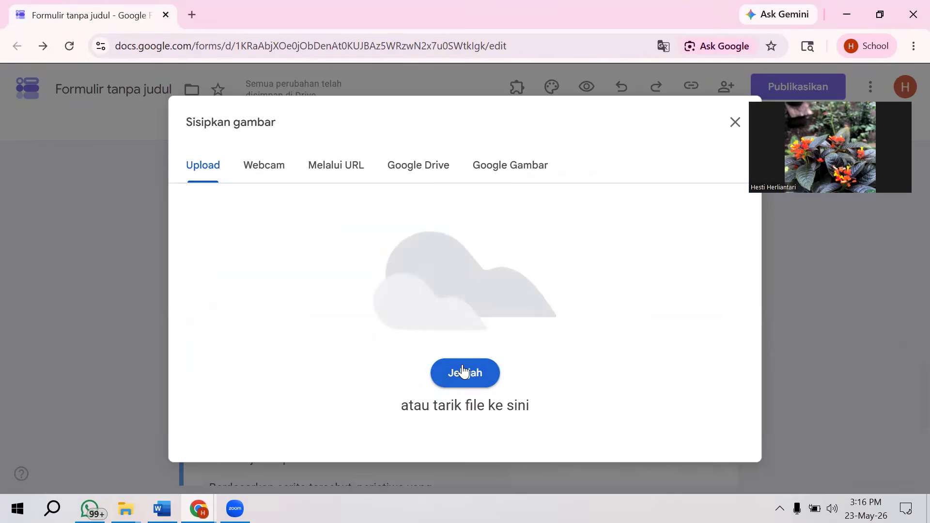
click(462, 376)
scroll(257, 355, down, 5)
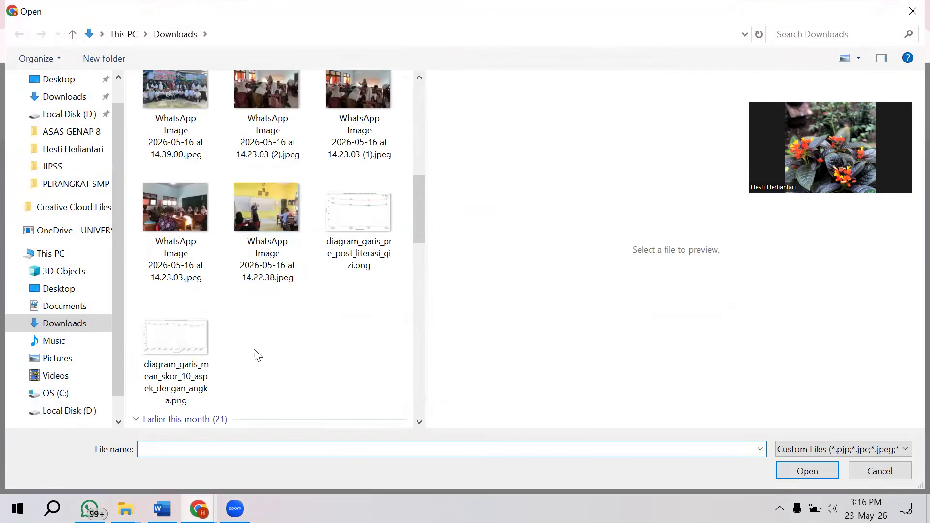
scroll(235, 316, down, 10)
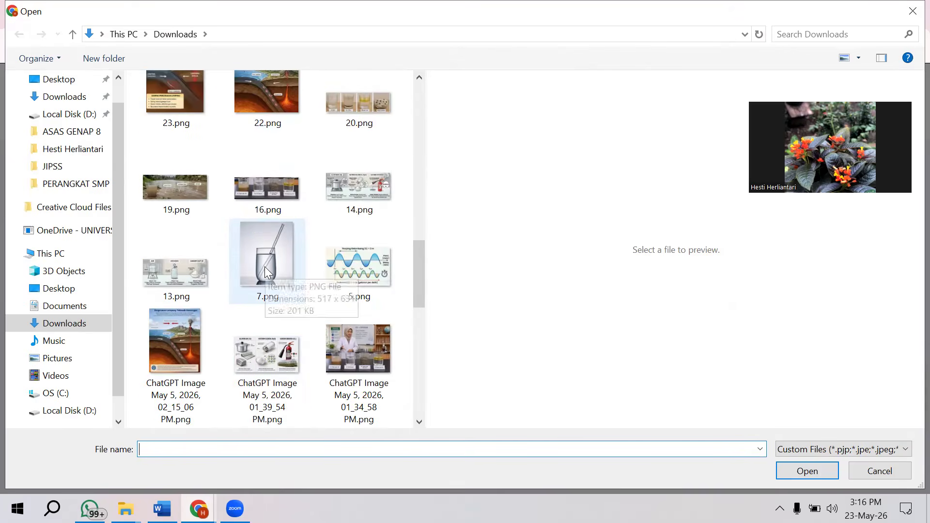
double_click(265, 266)
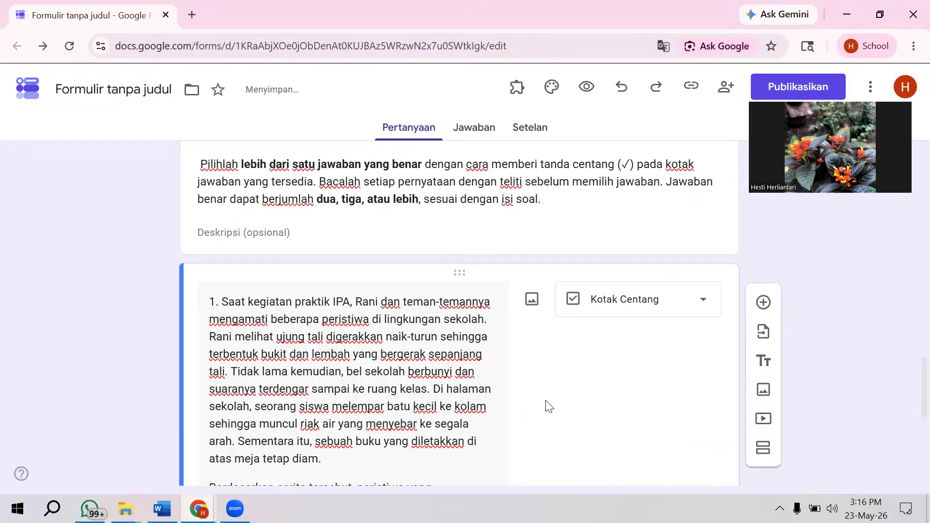
Shrink the inserted glass-and-straw image proportionally to less than half of its inserted width.
scroll(548, 405, down, 7)
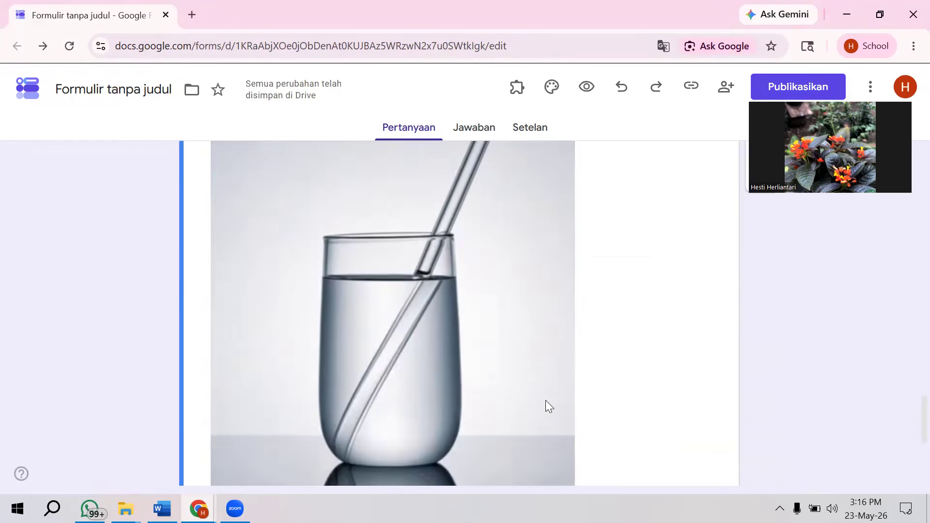
scroll(546, 401, down, 5)
click(523, 241)
drag(574, 279, 430, 295)
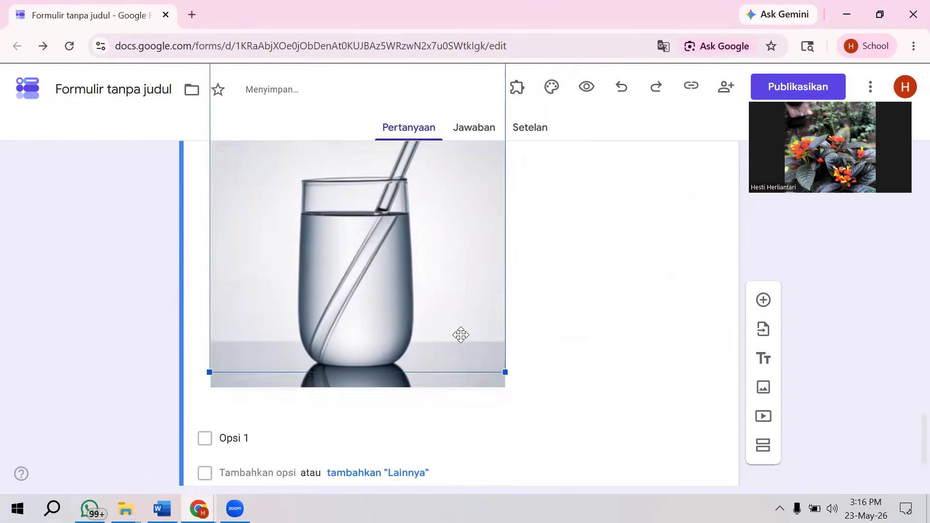
drag(461, 335, 461, 335)
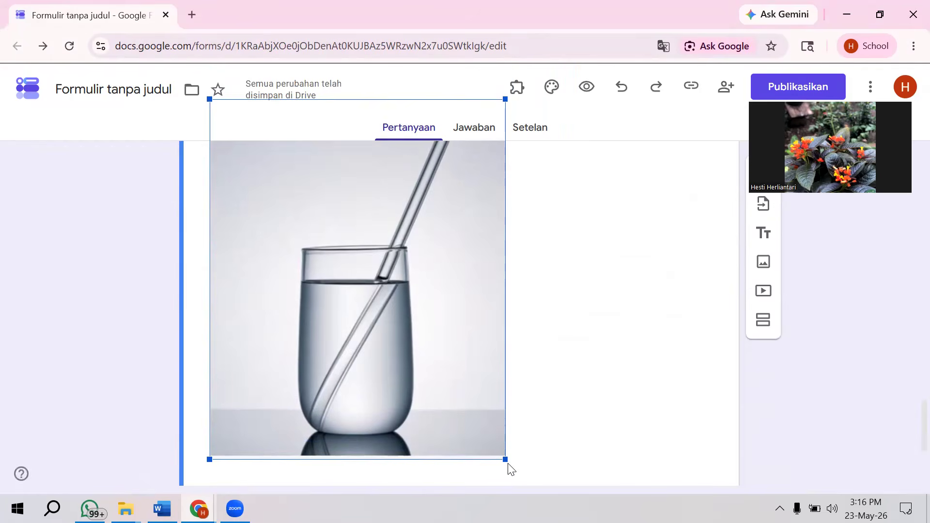
drag(494, 441, 402, 294)
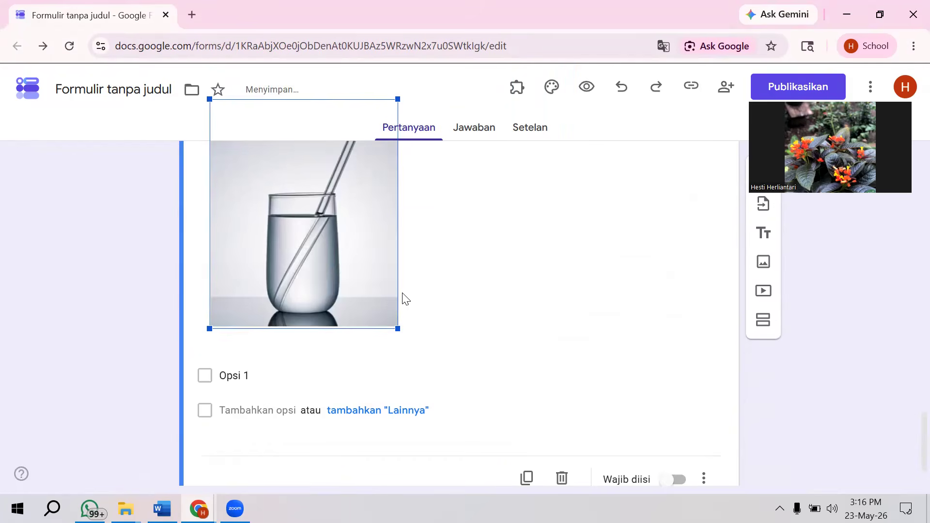
scroll(460, 285, up, 3)
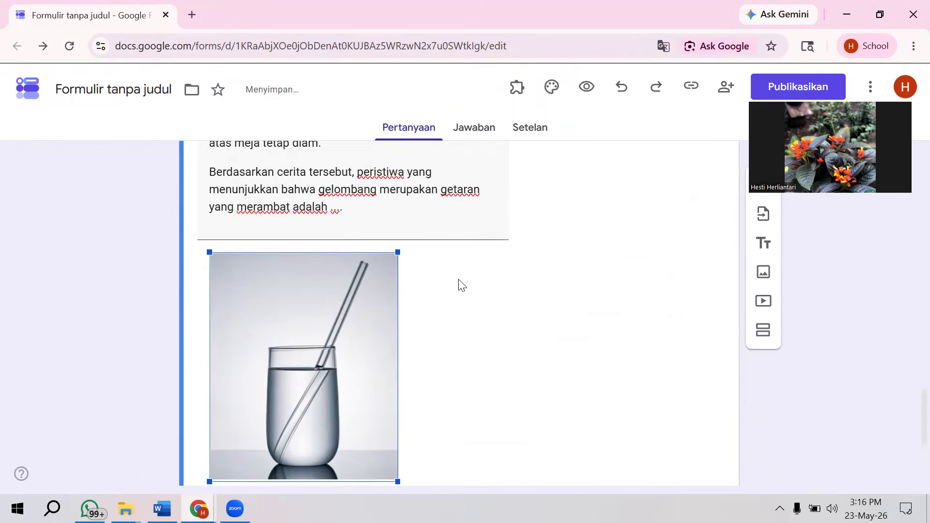
scroll(459, 285, down, 2)
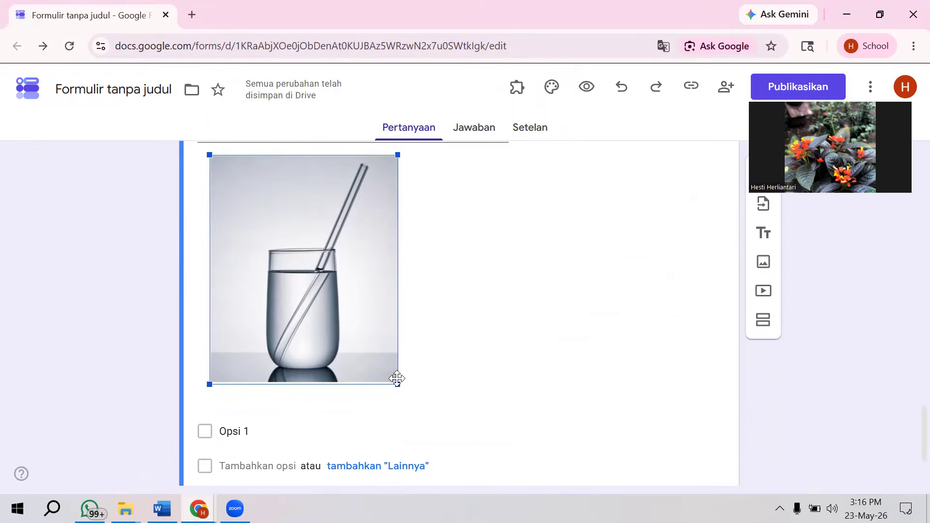
drag(393, 383, 370, 314)
Replace the placeholder Opsi 1 with answer options A to D copied from question 2 in the IPA_KELAS 8 Word document.
scroll(370, 310, down, 2)
click(298, 317)
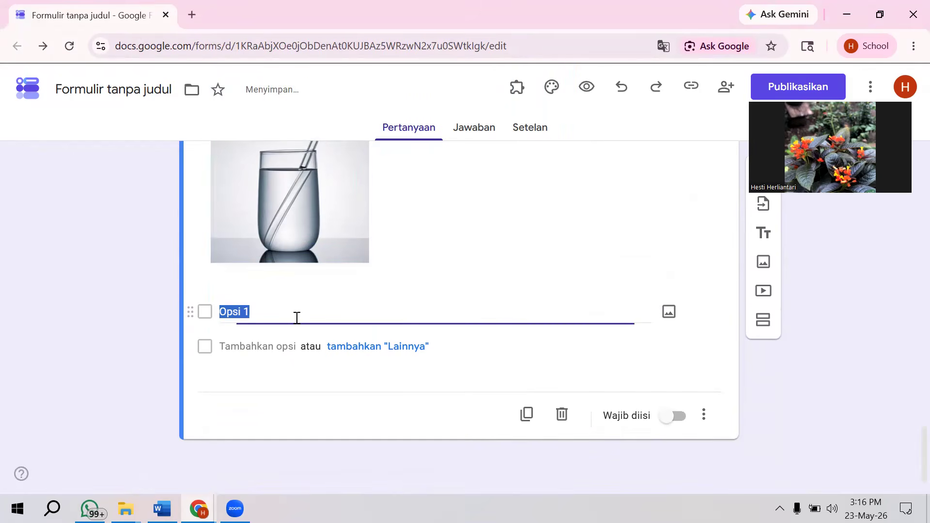
key(BackSpace)
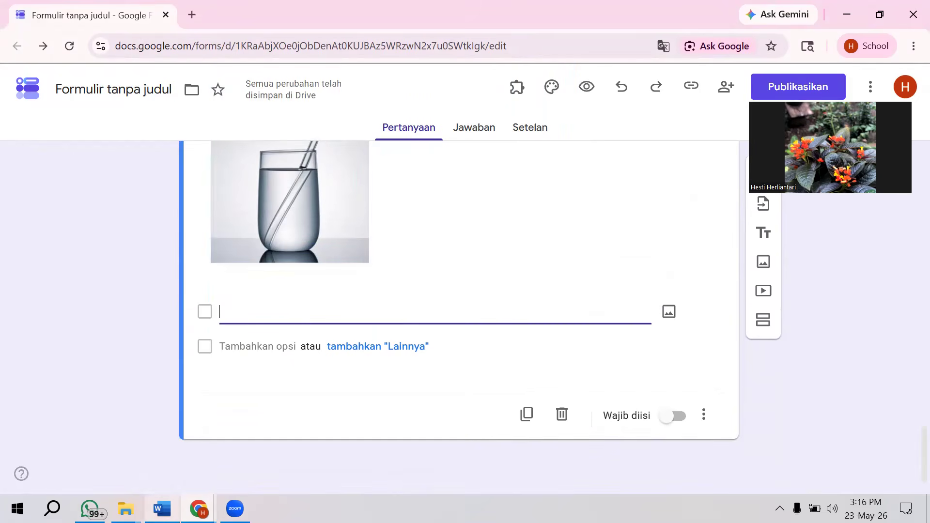
click(162, 509)
scroll(596, 378, down, 5)
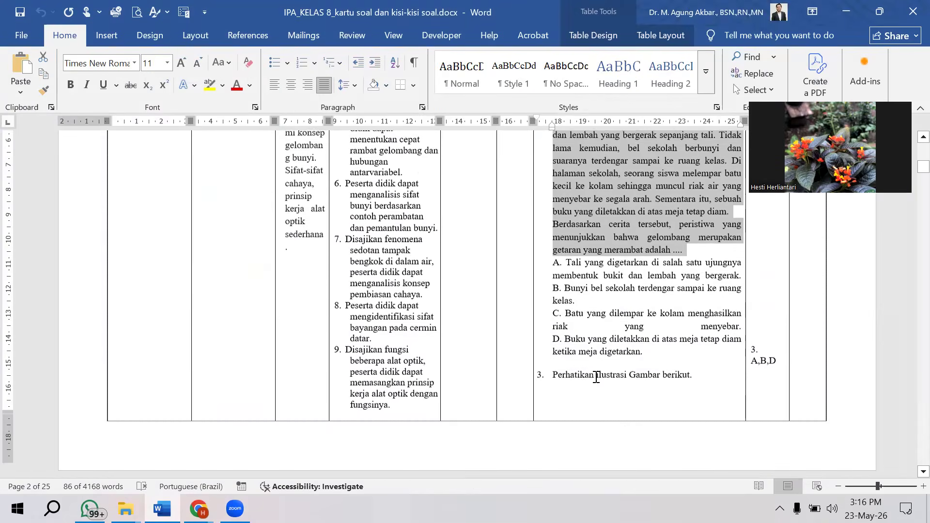
drag(655, 346, 575, 249)
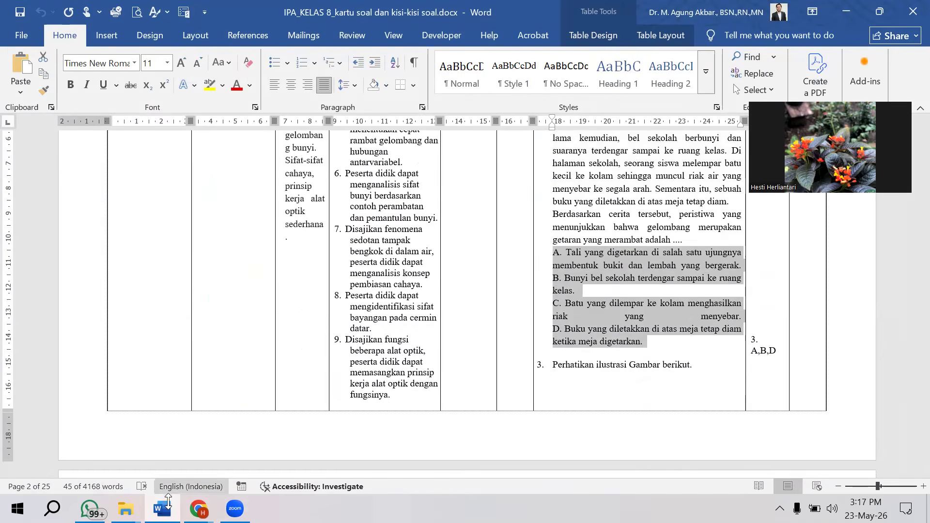
click(198, 508)
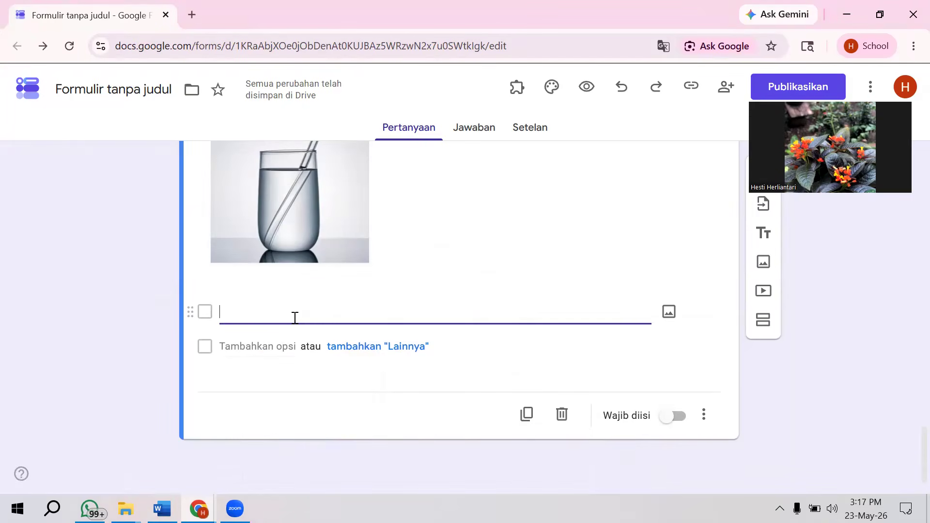
text(A. Tali yang digetarkan di salah satu ujungnya membentuk bukit dan lembah yang bergerak. B. Bunyi bel sekolah terdengar sampai ke ruang kelas. C. Batu yang dilempar ke kolam menghasilkan riak yang menyebar. D. Buku yang diletakkan di atas meja tetap diam ketika meja digetarkan.)
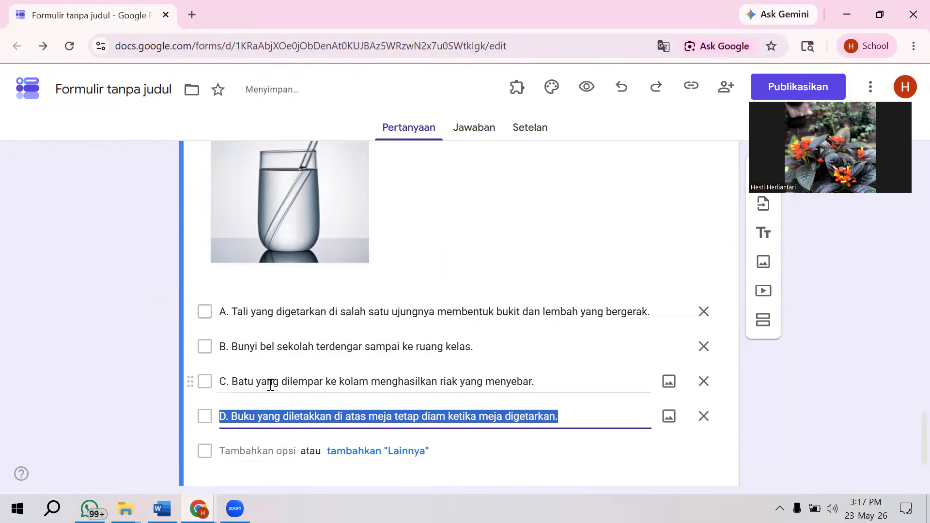
Remove the "D." and "C." letter prefixes from the fourth and third answer options.
click(232, 416)
key(BackSpace)
key(BackSpace)
key(BackSpace)
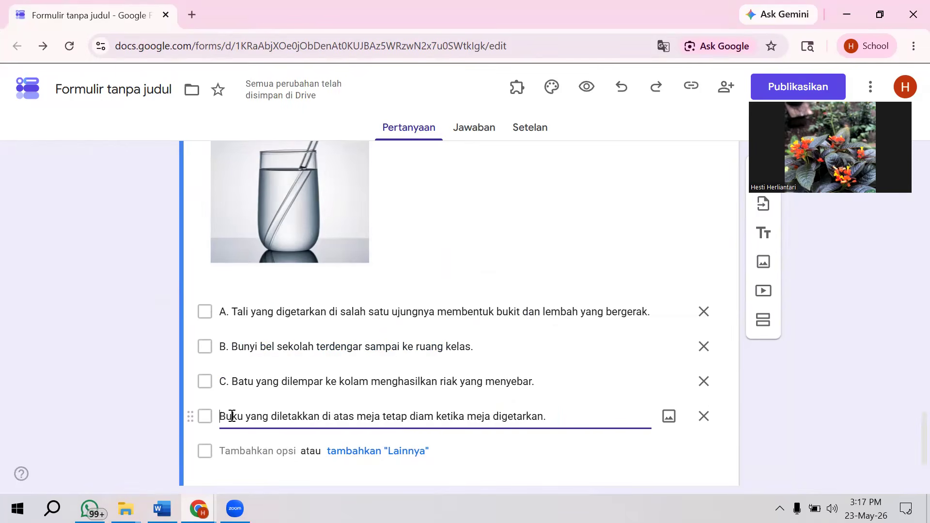
click(229, 381)
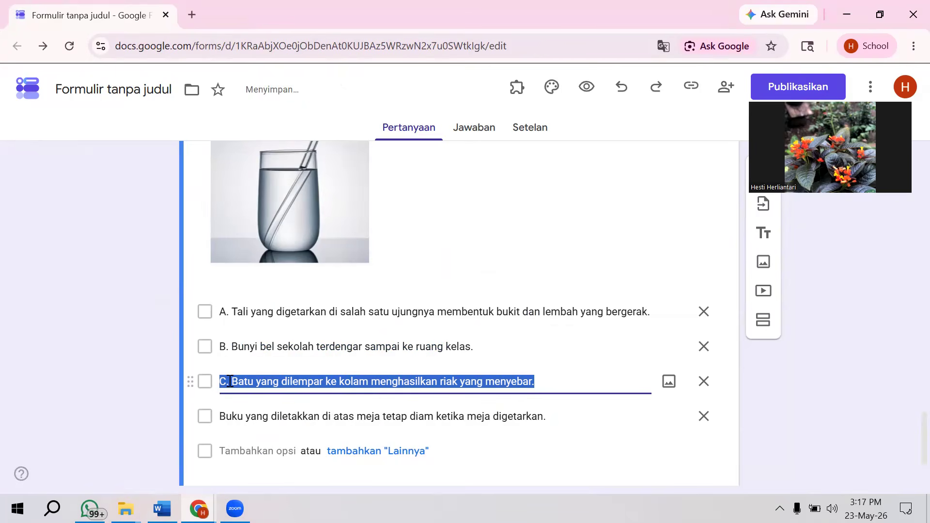
click(230, 382)
key(BackSpace)
key(BackSpace)
key(BackSpace)
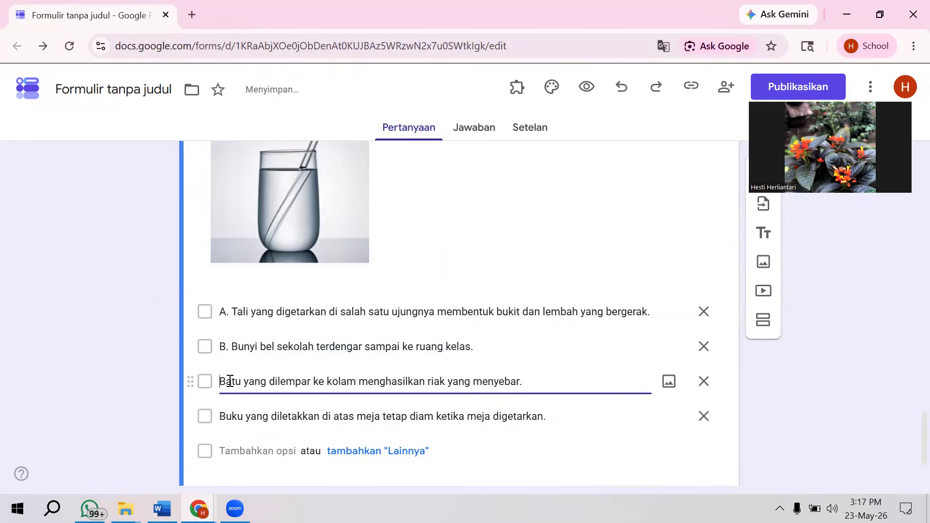
Remove the "B." and "A." letter prefixes from the second and first answer options.
click(226, 347)
click(234, 346)
key(BackSpace)
key(BackSpace)
key(BackSpace)
click(232, 312)
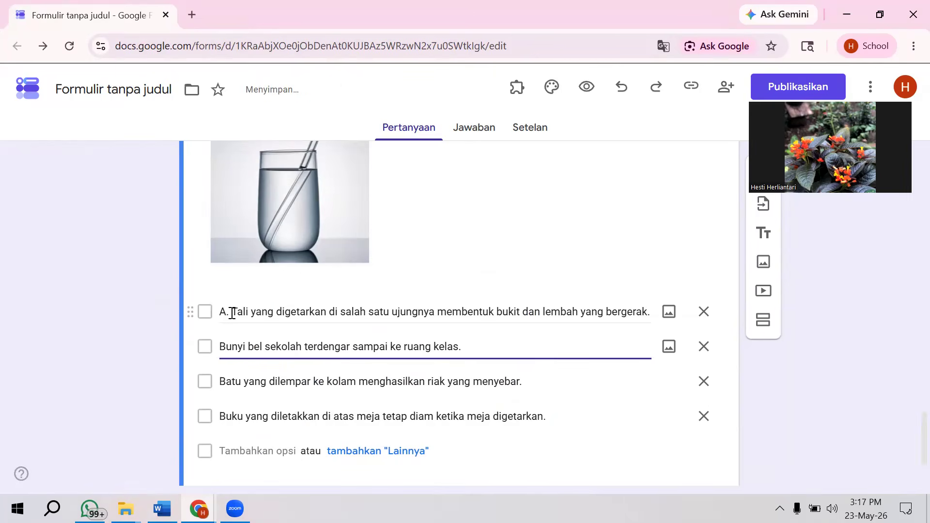
click(232, 313)
key(BackSpace)
key(BackSpace)
key(BackSpace)
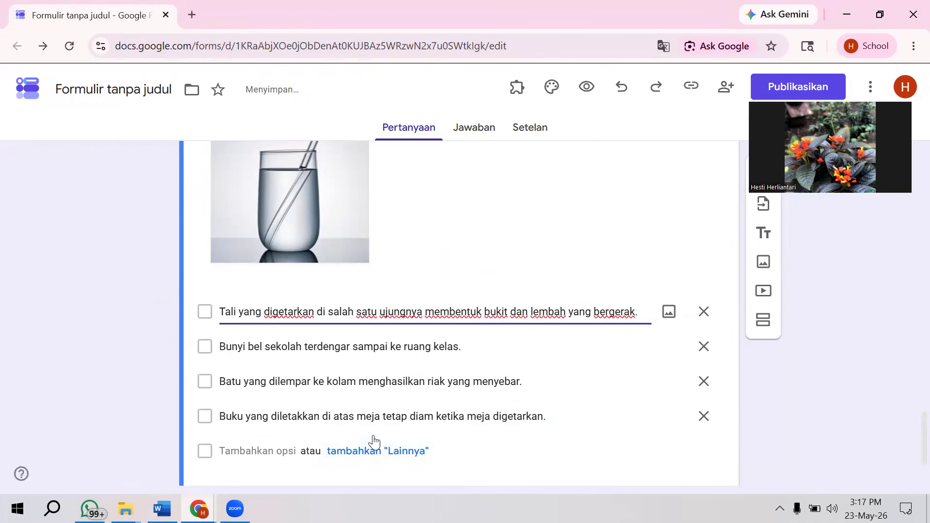
Check question 1's text, image and answer options, and make the question required (Wajib diisi).
scroll(434, 368, up, 4)
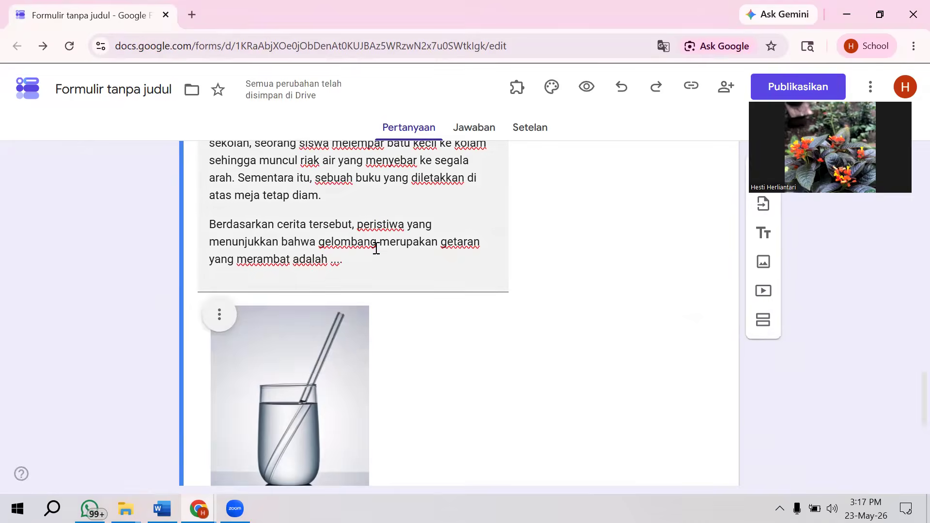
click(376, 248)
scroll(373, 256, down, 10)
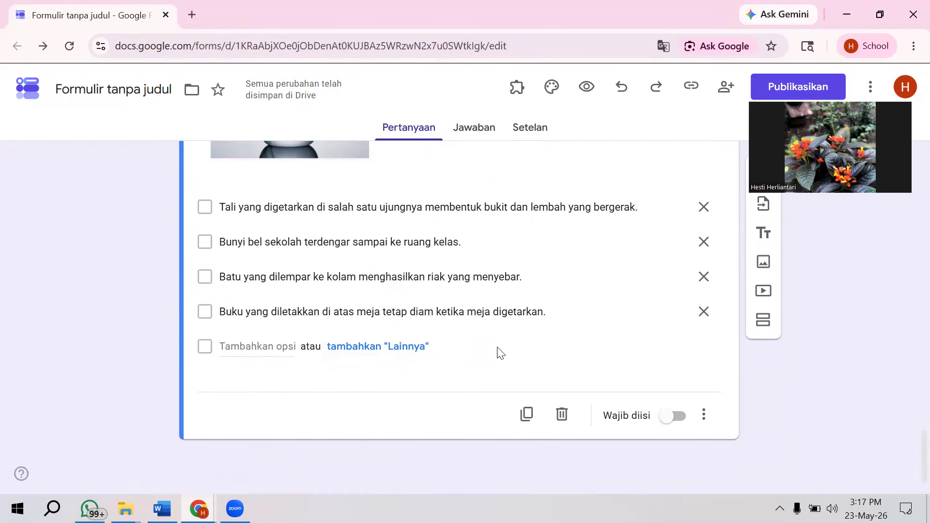
scroll(500, 353, up, 5)
click(343, 345)
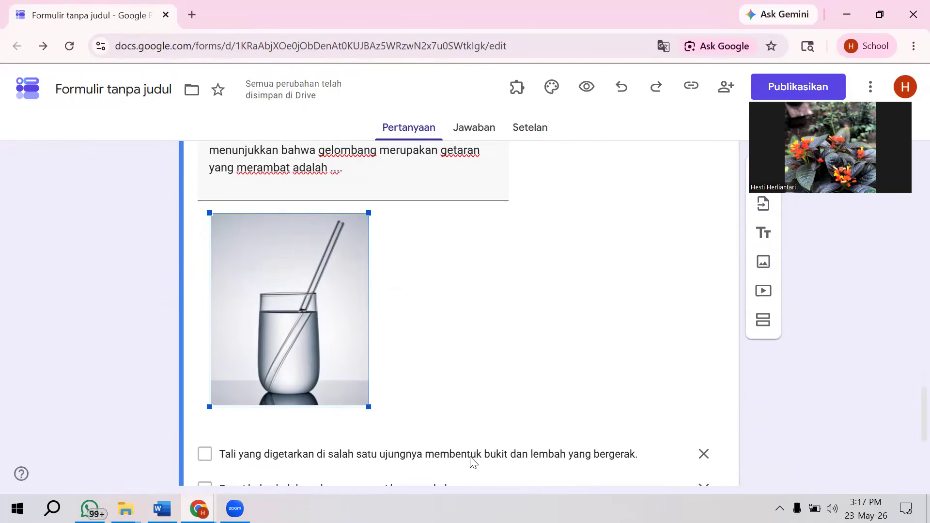
scroll(473, 462, down, 5)
triple_click(445, 310)
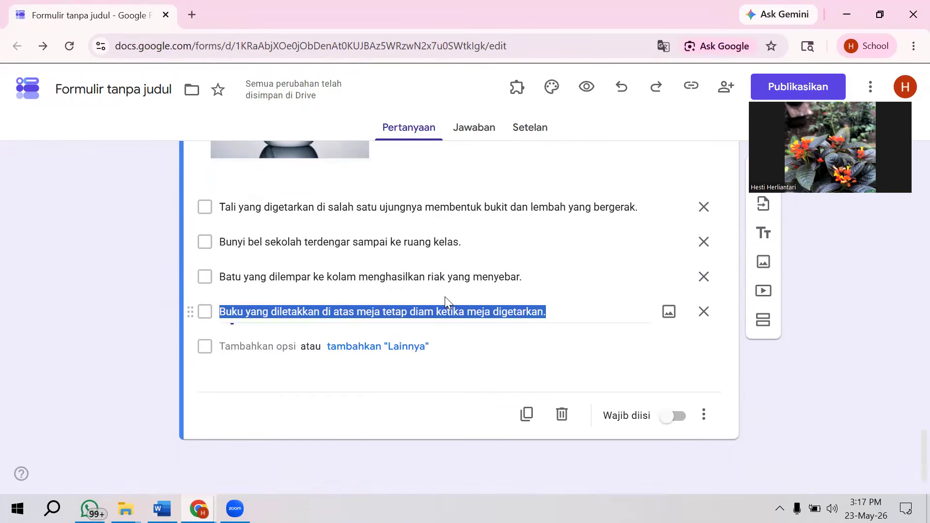
click(498, 336)
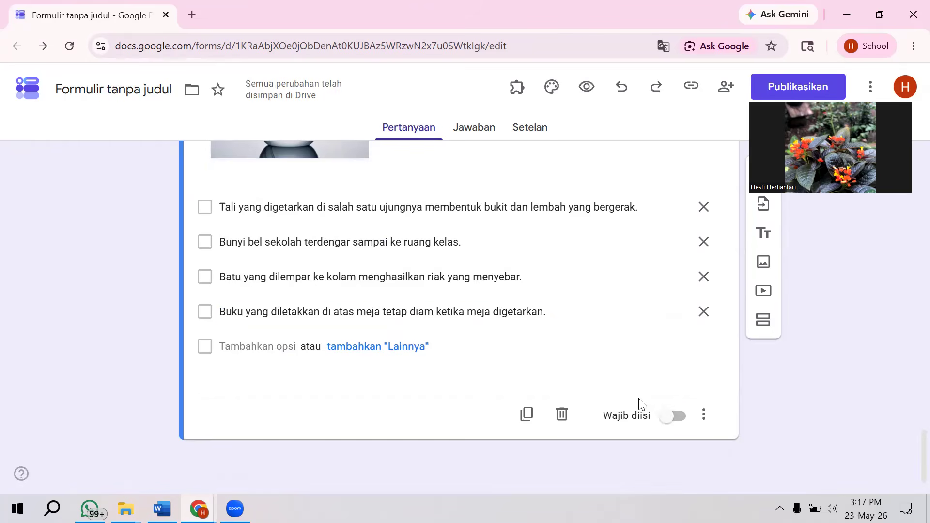
click(679, 417)
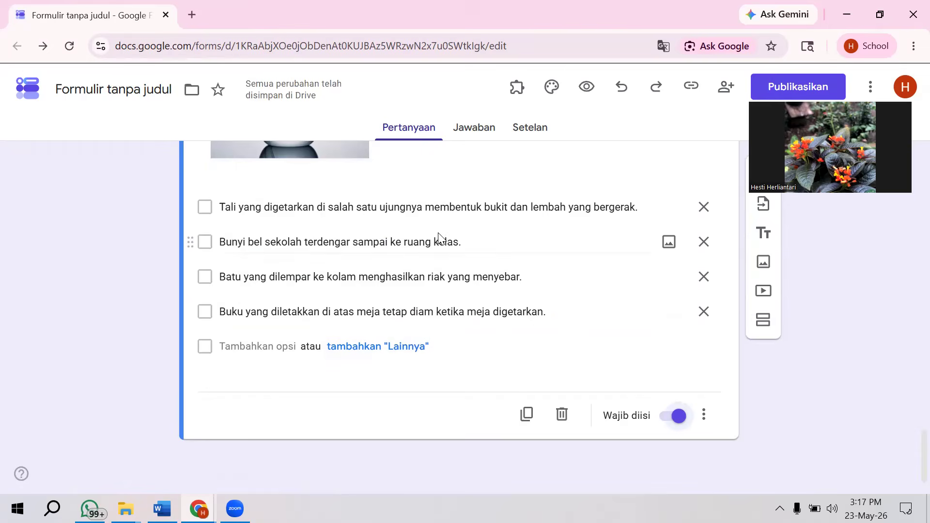
Turn the form into a quiz by enabling Jadikan ini sebagai kuis in the form's settings.
scroll(440, 237, up, 20)
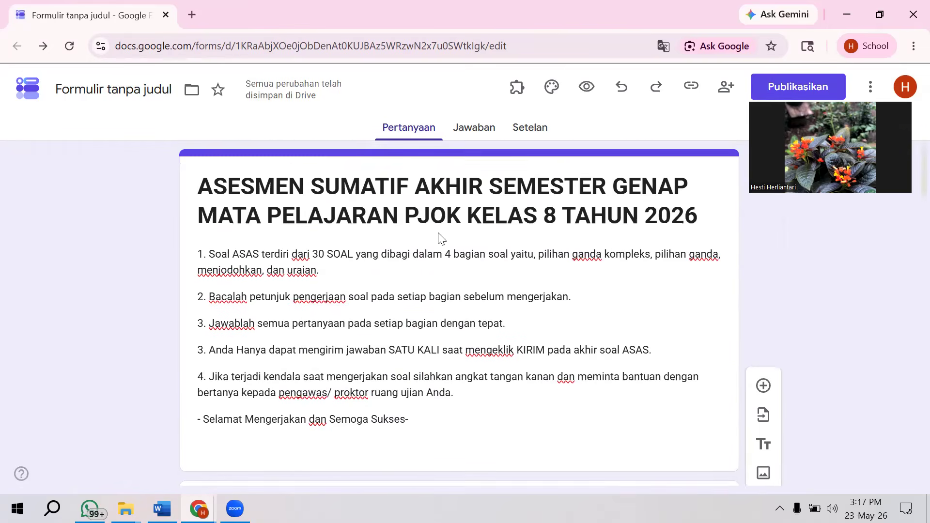
scroll(440, 237, down, 1)
scroll(440, 238, up, 1)
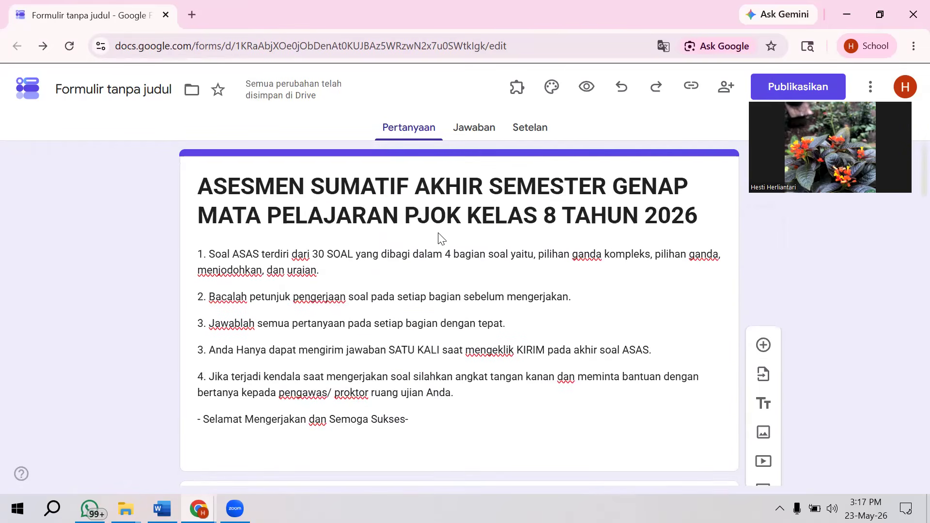
click(531, 137)
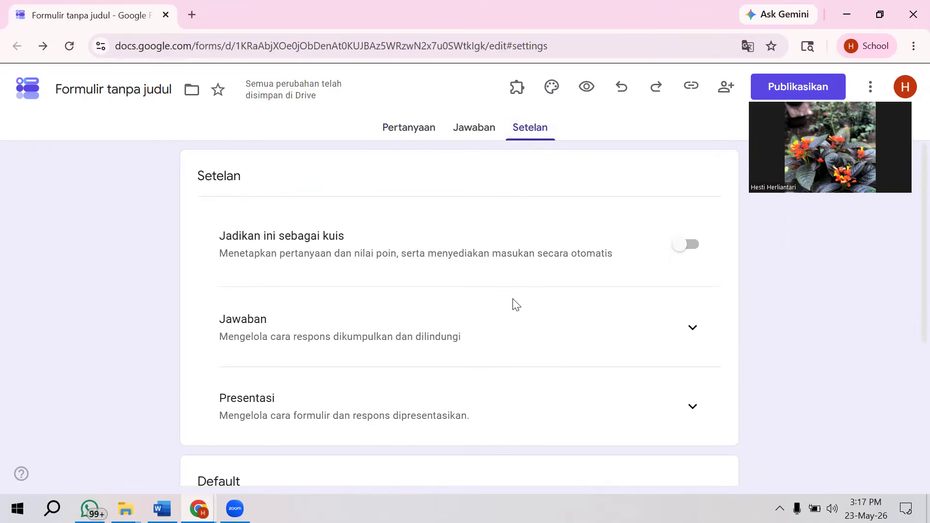
click(416, 139)
scroll(440, 322, down, 15)
scroll(489, 237, up, 8)
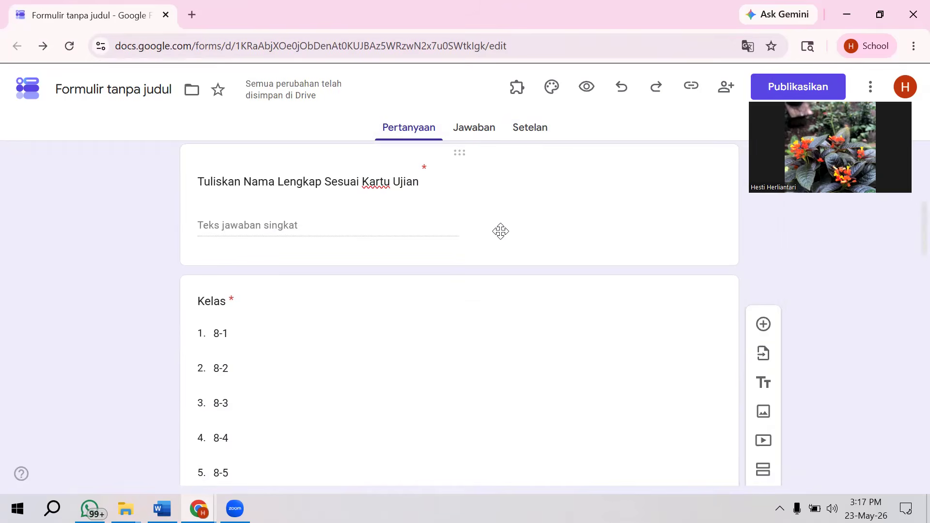
scroll(509, 194, up, 9)
click(531, 130)
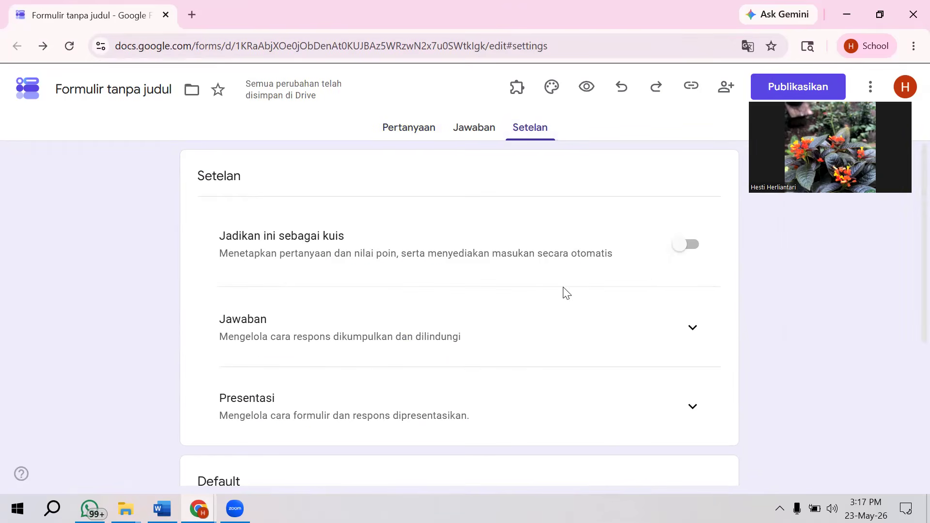
click(692, 246)
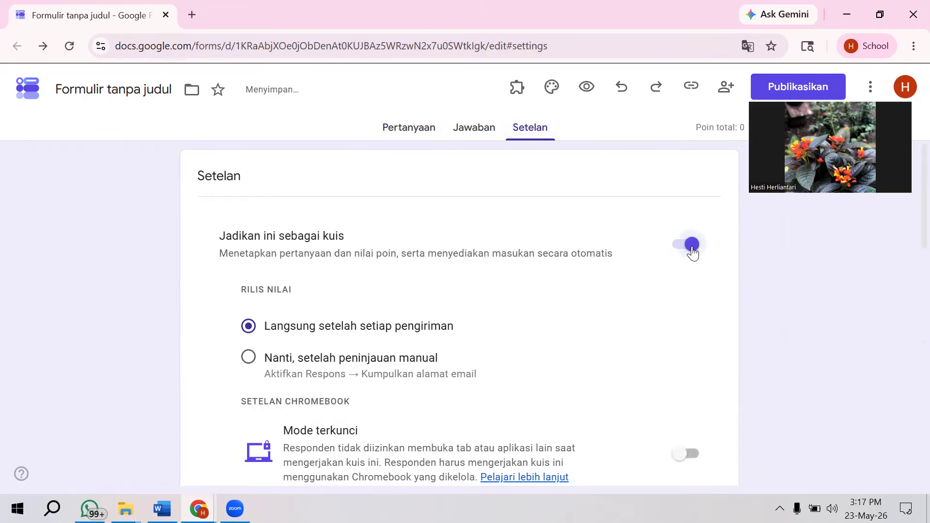
Set grade release to Nanti, setelah peninjauan manual, and turn off Pertanyaan tak terjawab, Jawaban yang benar and Nilai poin for respondents.
scroll(594, 298, down, 1)
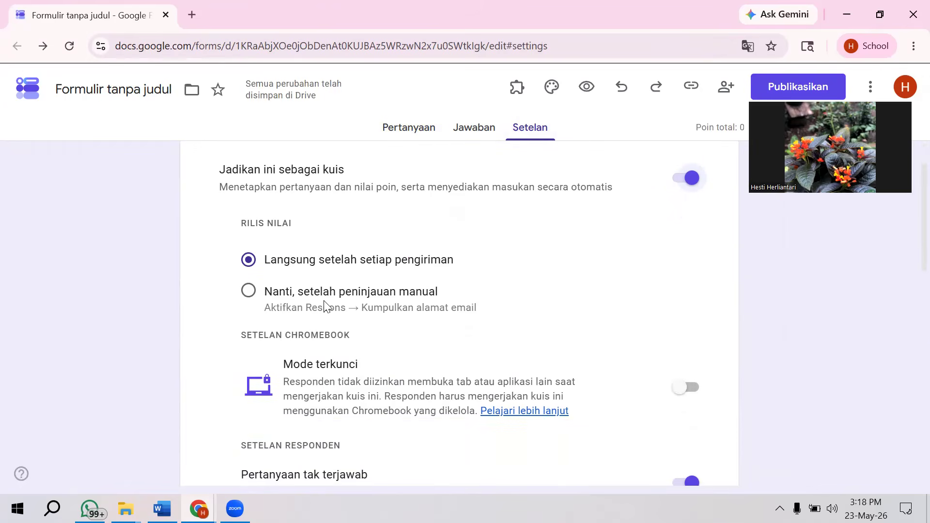
click(254, 291)
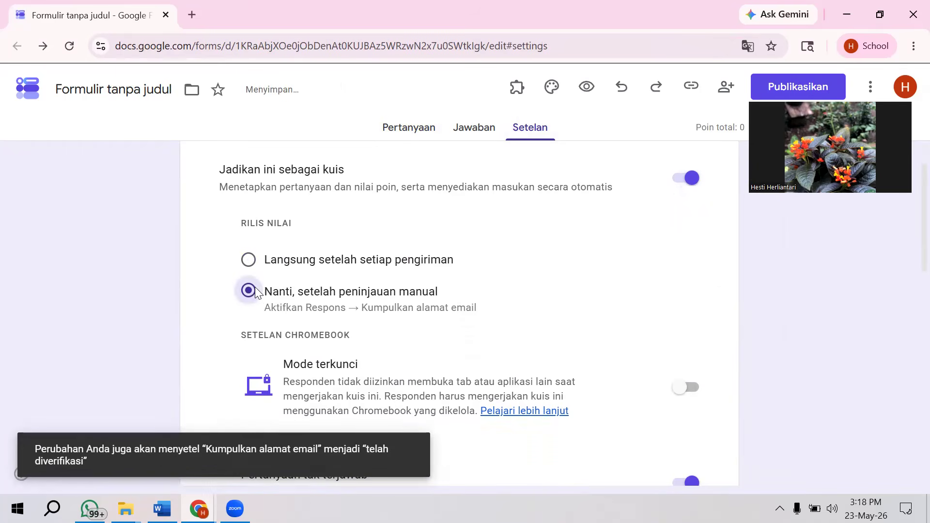
scroll(353, 308, down, 3)
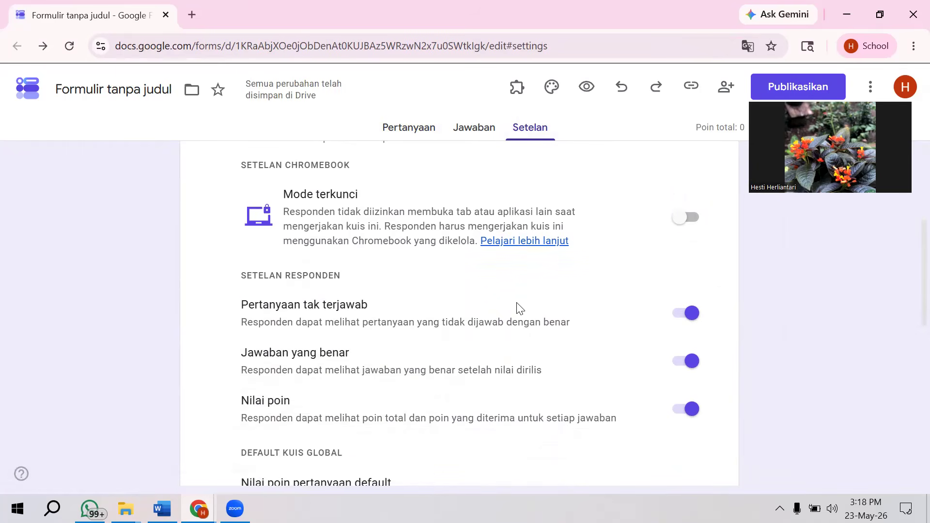
click(683, 311)
click(686, 362)
click(684, 410)
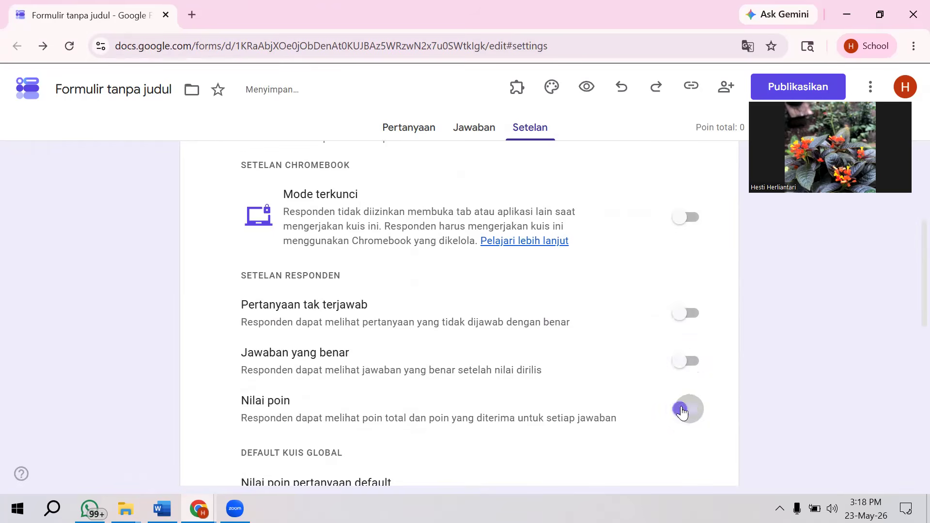
In the Jawaban settings, choose Telah Diverifikasi for email collection and enable Batasi ke 1 jawaban.
scroll(616, 411, down, 3)
scroll(615, 411, down, 1)
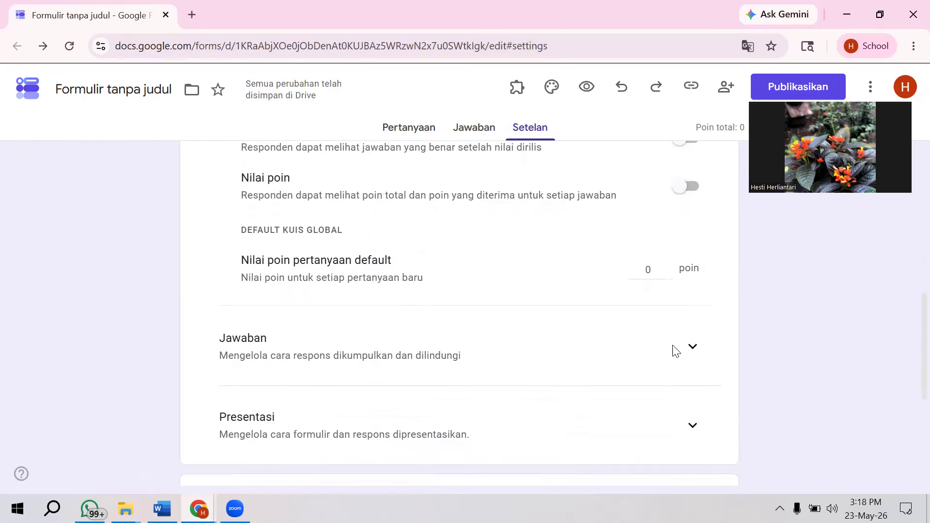
click(692, 346)
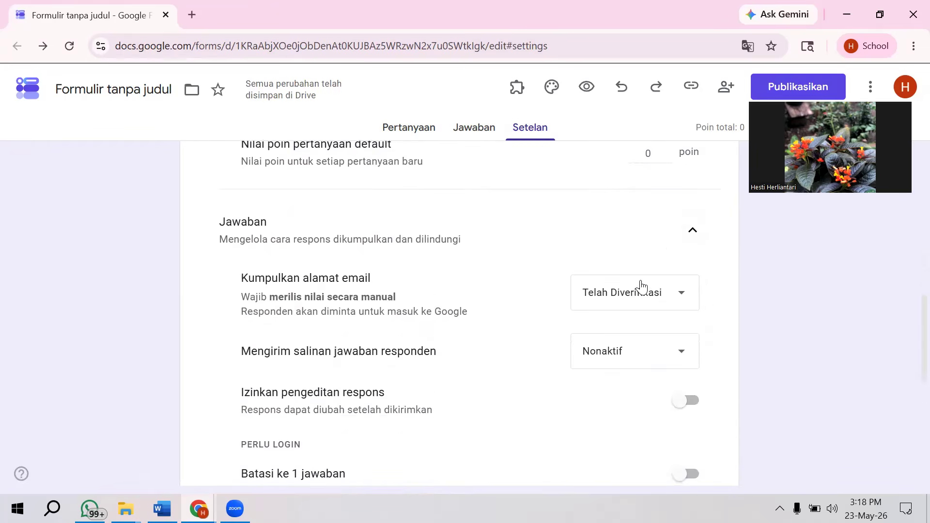
click(633, 288)
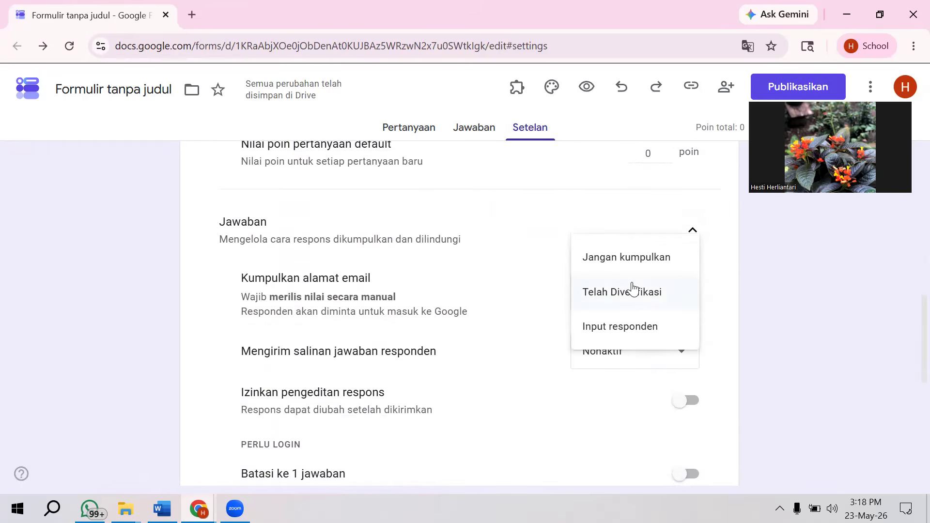
click(609, 295)
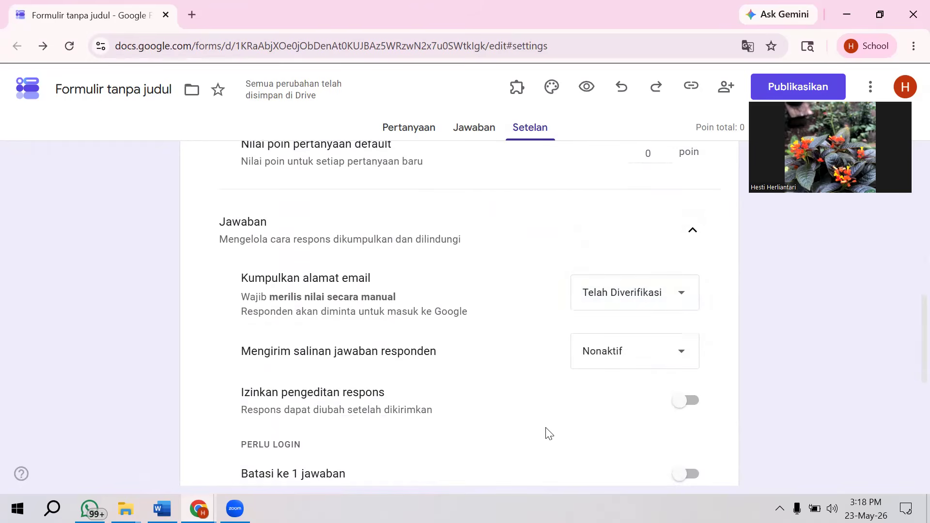
scroll(548, 433, down, 2)
click(690, 376)
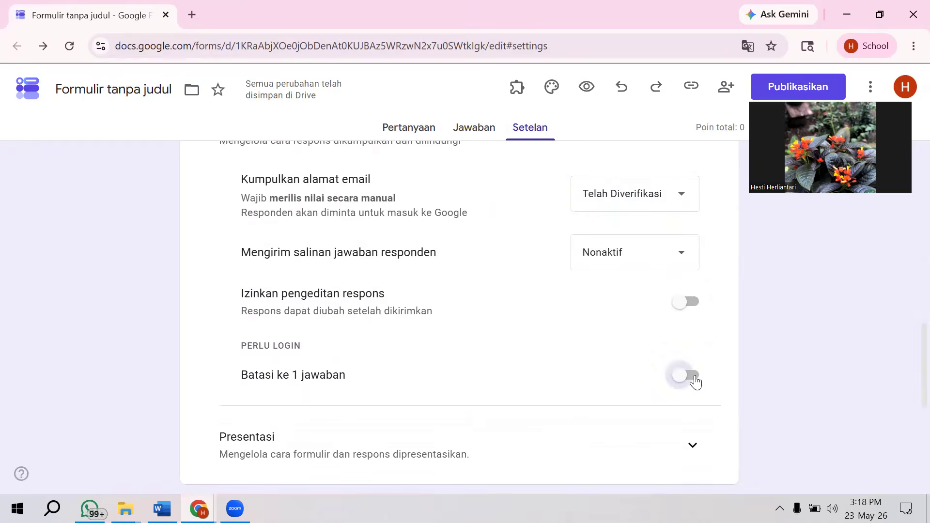
scroll(562, 417, down, 1)
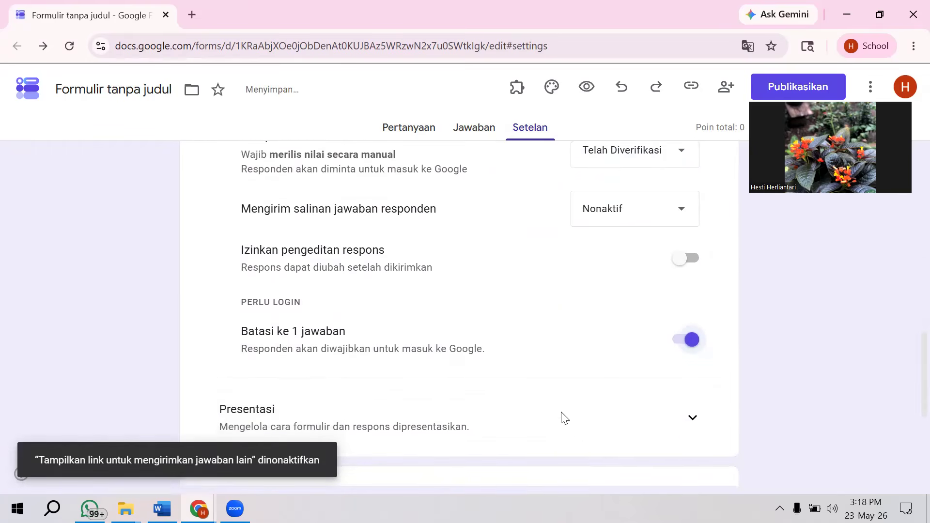
scroll(561, 417, down, 2)
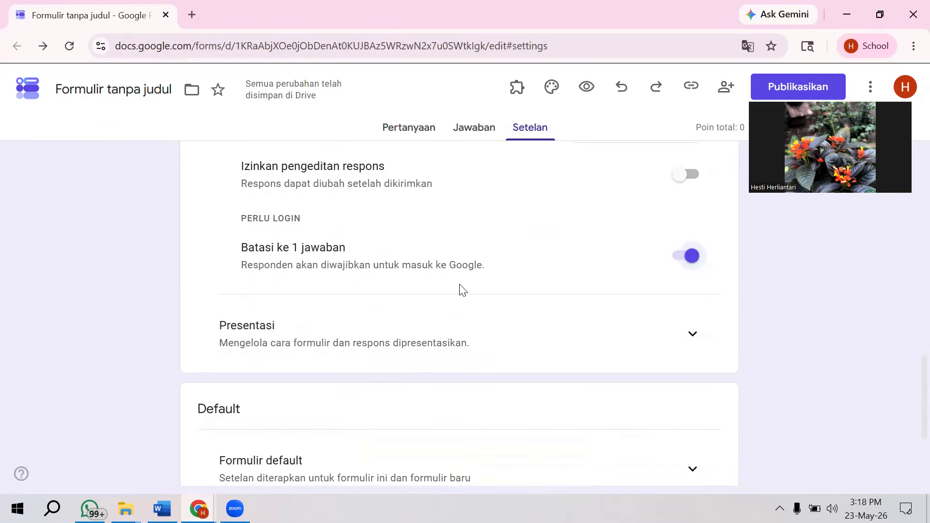
Review the form's questions and quiz settings, including question 1's text and answer options.
click(415, 136)
scroll(398, 297, down, 20)
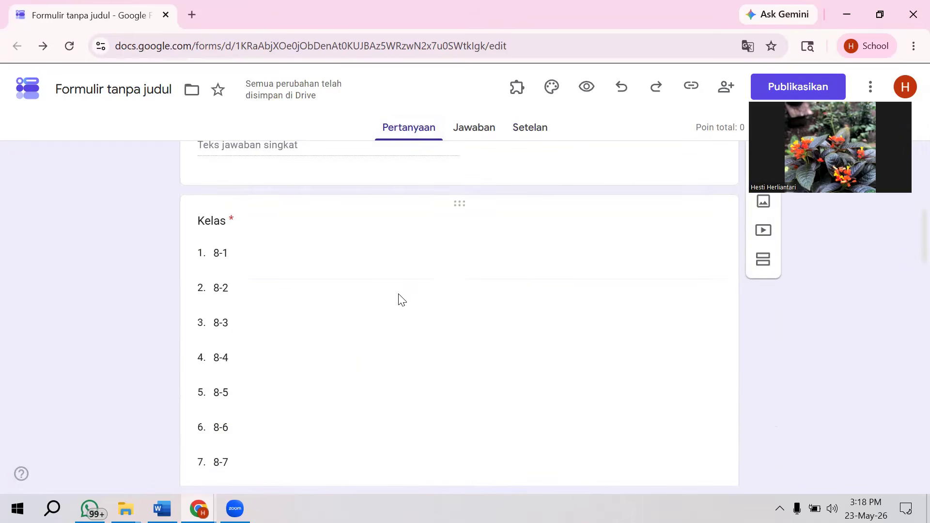
click(399, 297)
scroll(400, 295, up, 4)
click(540, 131)
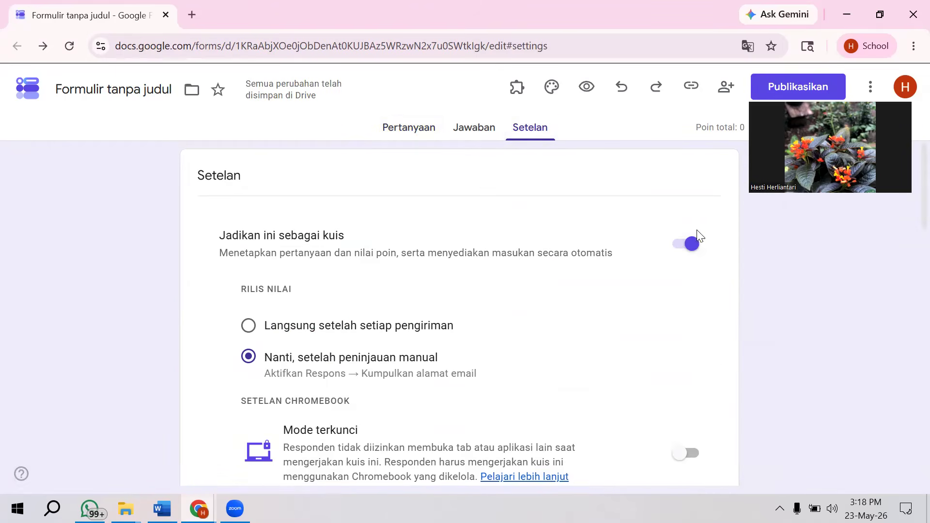
click(412, 130)
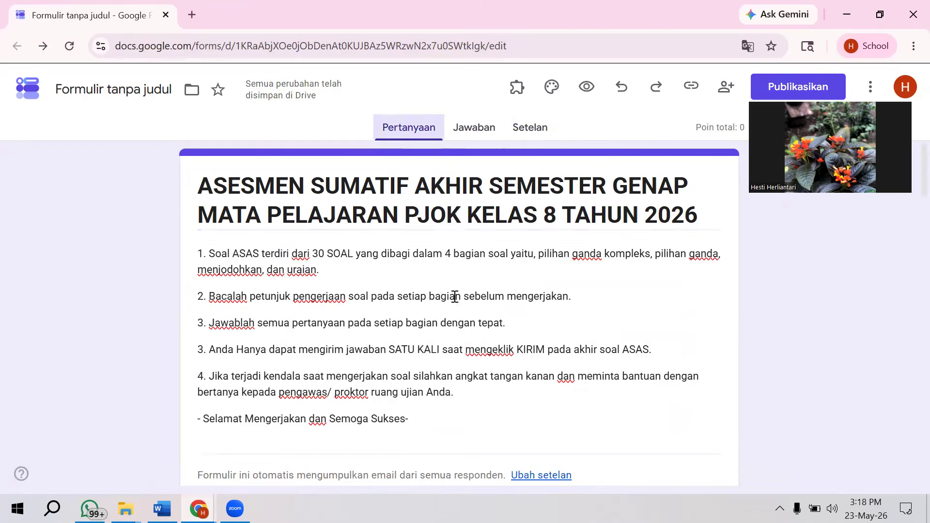
scroll(466, 349, down, 7)
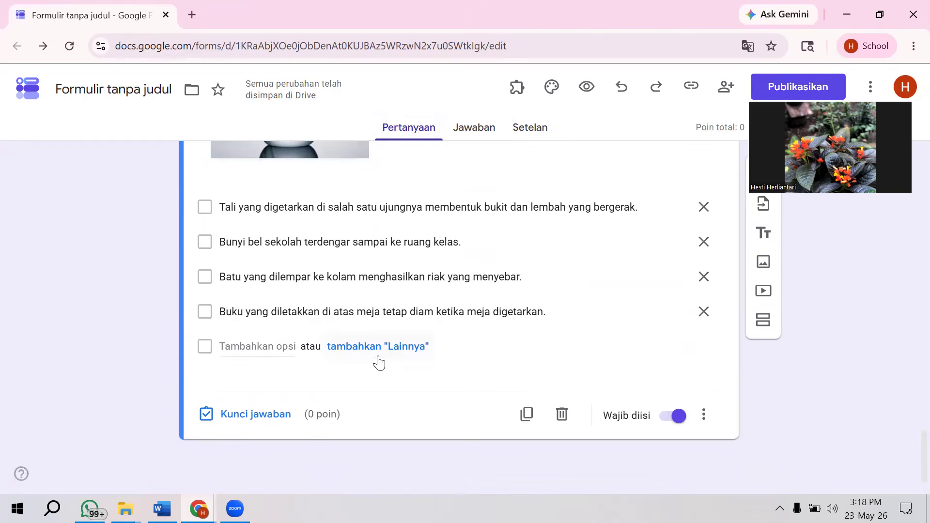
scroll(266, 345, up, 6)
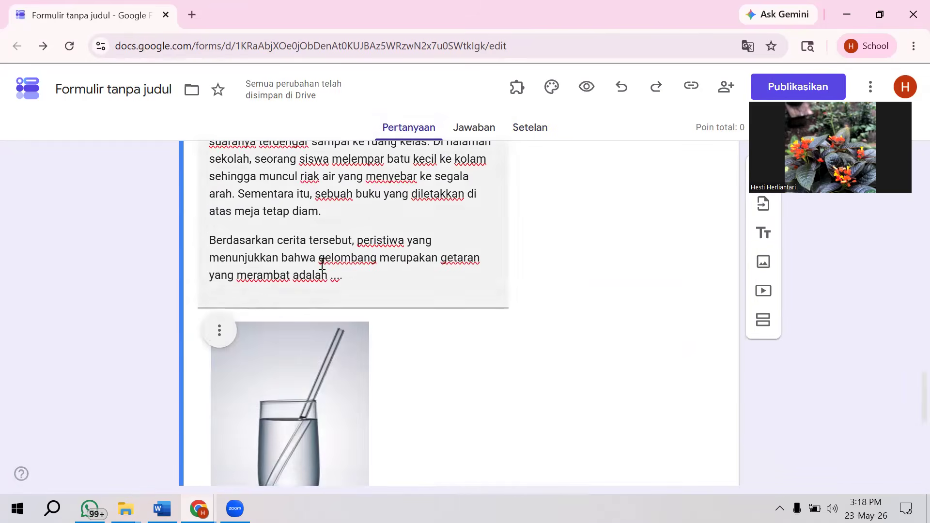
click(321, 262)
scroll(321, 262, down, 10)
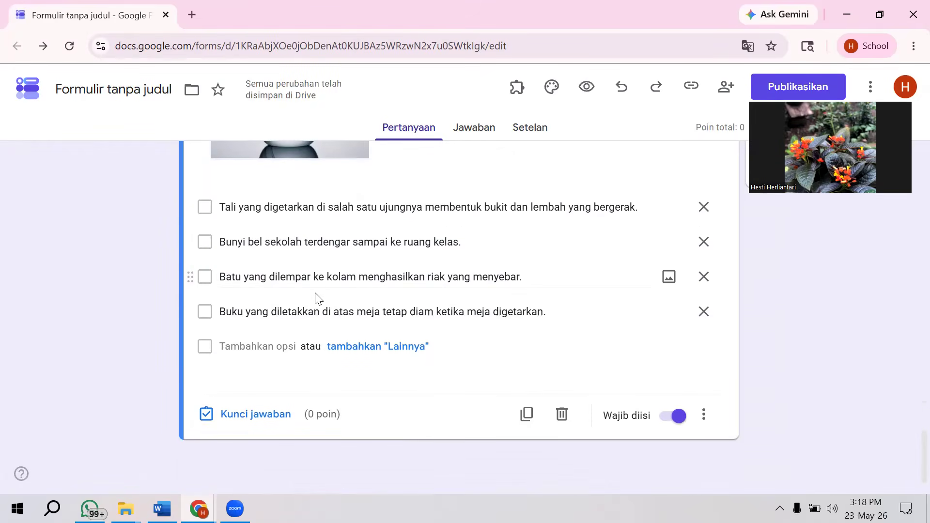
click(215, 312)
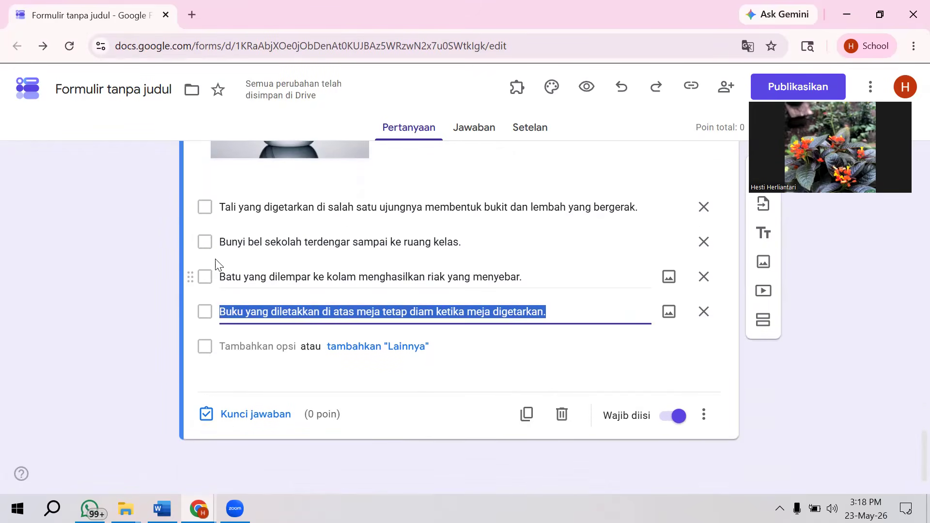
scroll(214, 263, up, 5)
scroll(216, 265, up, 2)
click(337, 238)
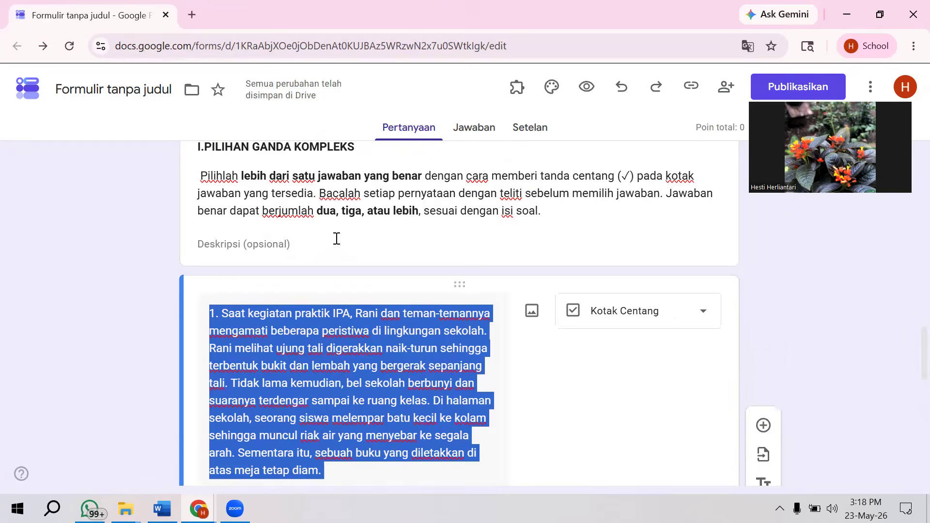
click(312, 367)
scroll(355, 374, down, 8)
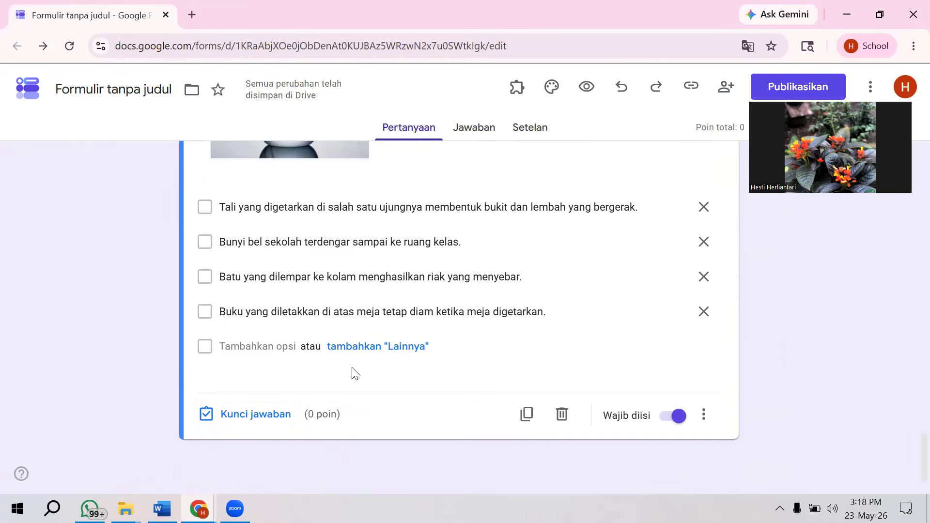
In question 1's answer key, mark the "Tali yang digetarkan" and "Batu yang dilempar ke kolam" options as correct.
click(260, 416)
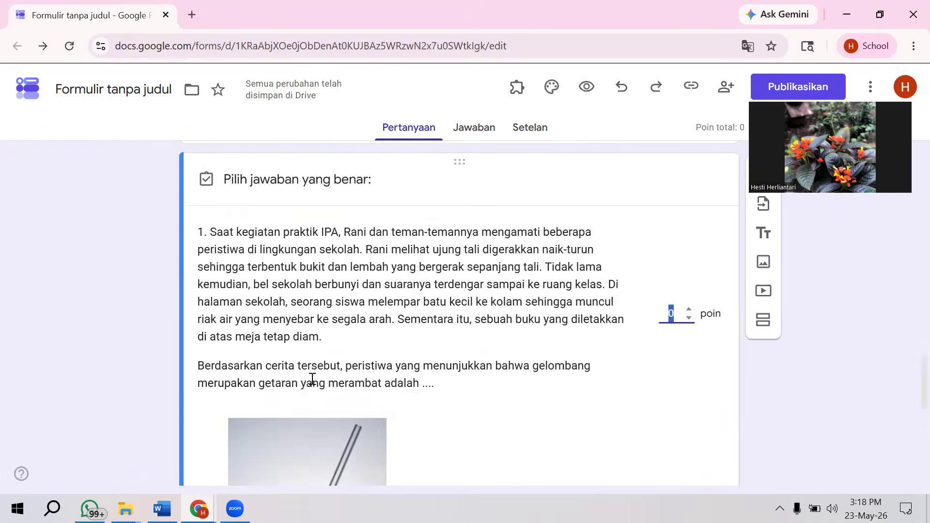
scroll(339, 392, down, 5)
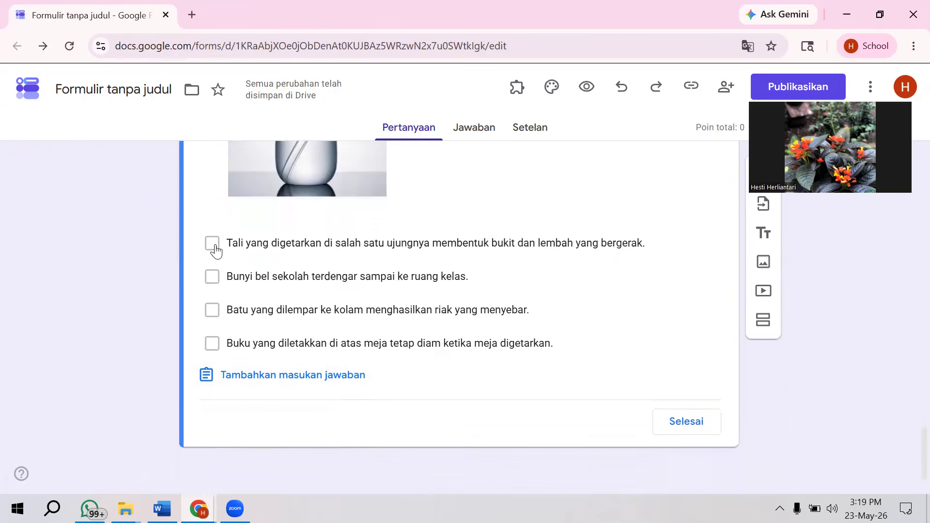
click(213, 244)
click(213, 311)
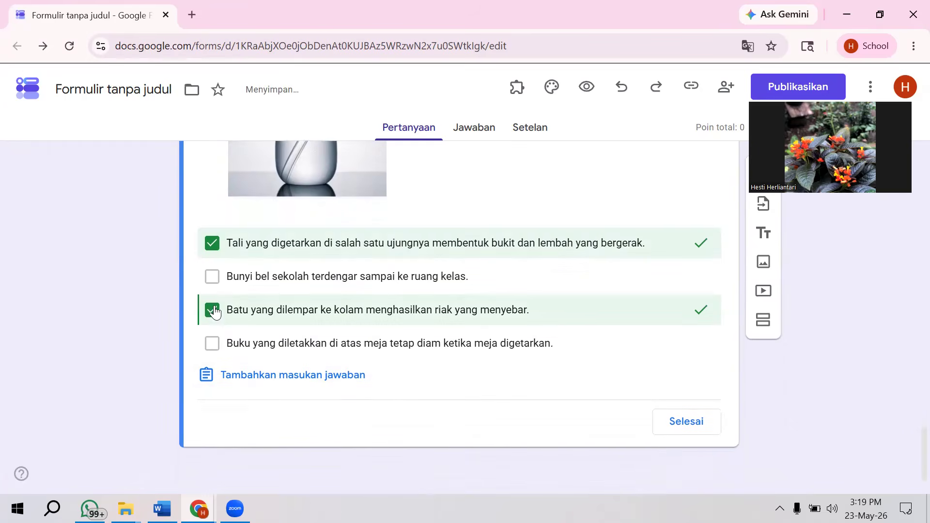
Set question 1's score to 3 points and finish the answer key.
scroll(426, 318, up, 7)
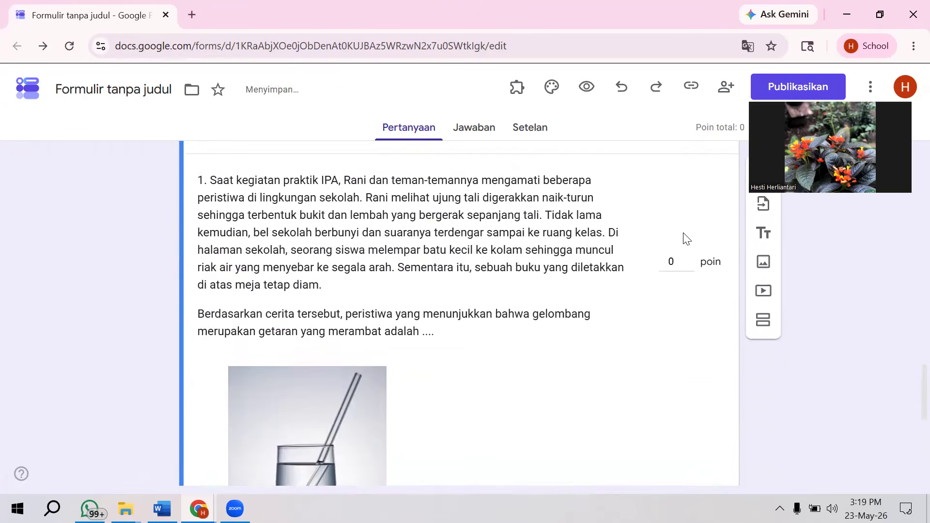
click(688, 257)
click(688, 258)
click(688, 258)
scroll(640, 367, down, 7)
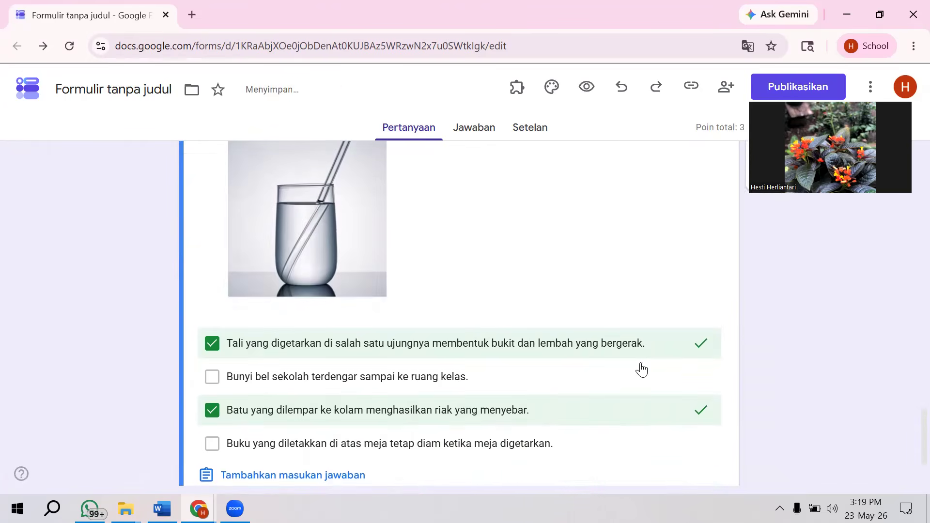
click(673, 422)
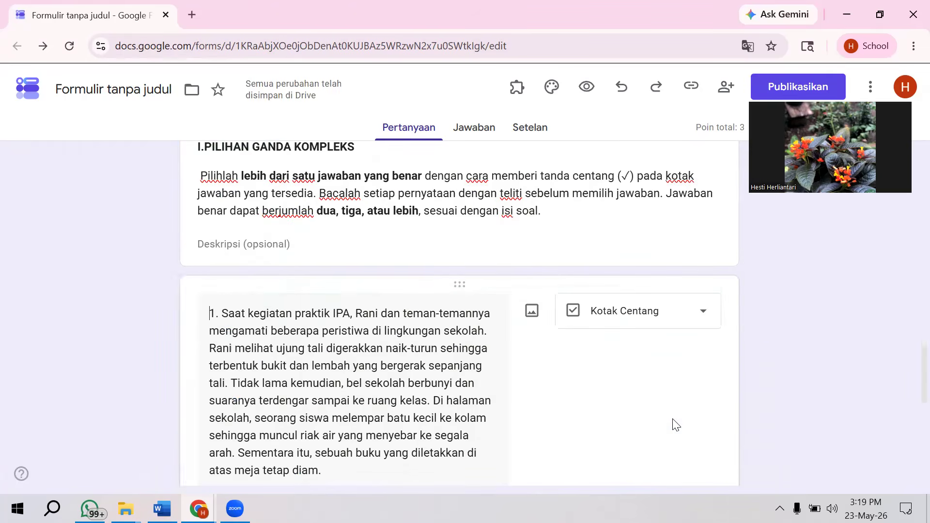
Add a title and description block below question 1.
scroll(673, 422, down, 6)
scroll(672, 420, down, 4)
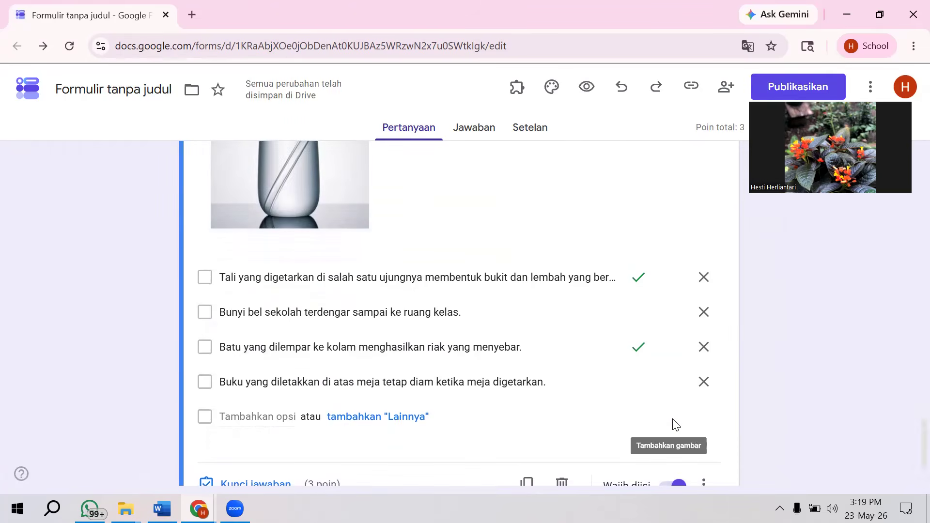
scroll(673, 420, up, 3)
scroll(672, 418, up, 5)
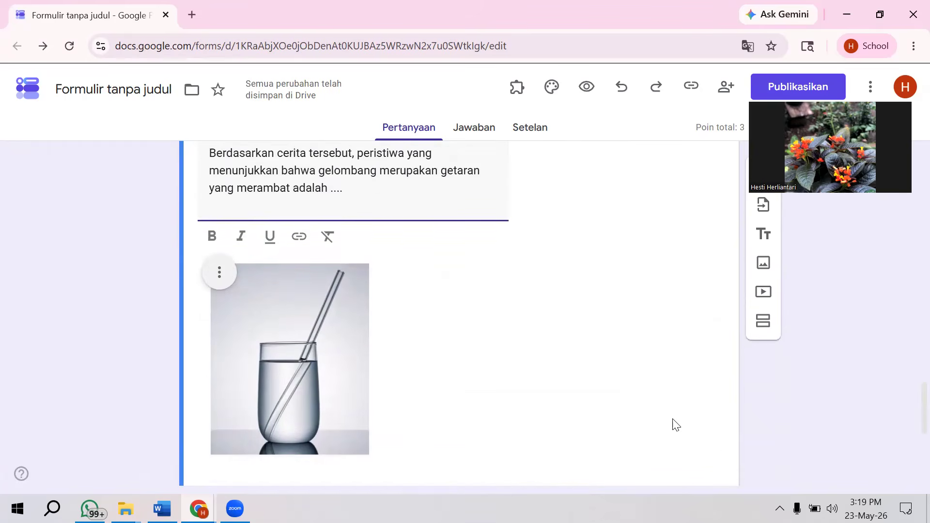
scroll(676, 424, up, 1)
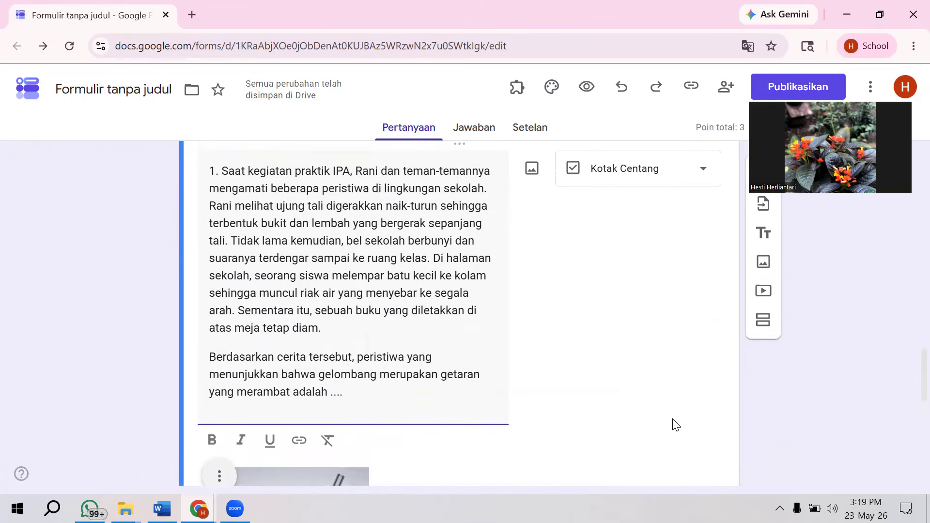
scroll(676, 424, down, 7)
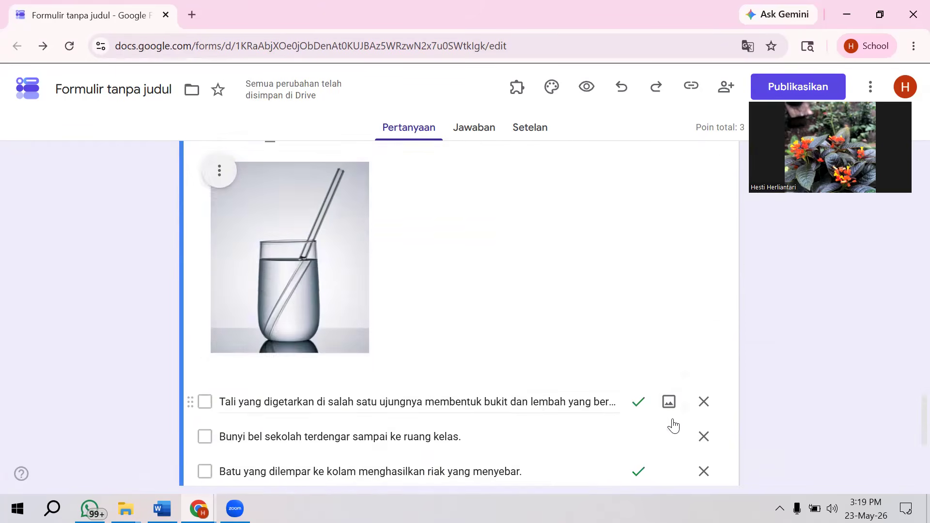
scroll(676, 425, up, 4)
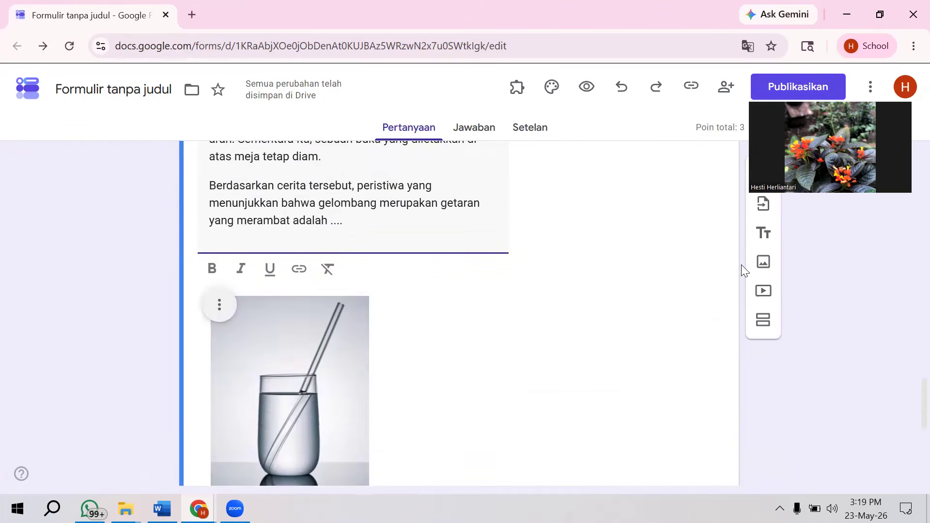
click(758, 240)
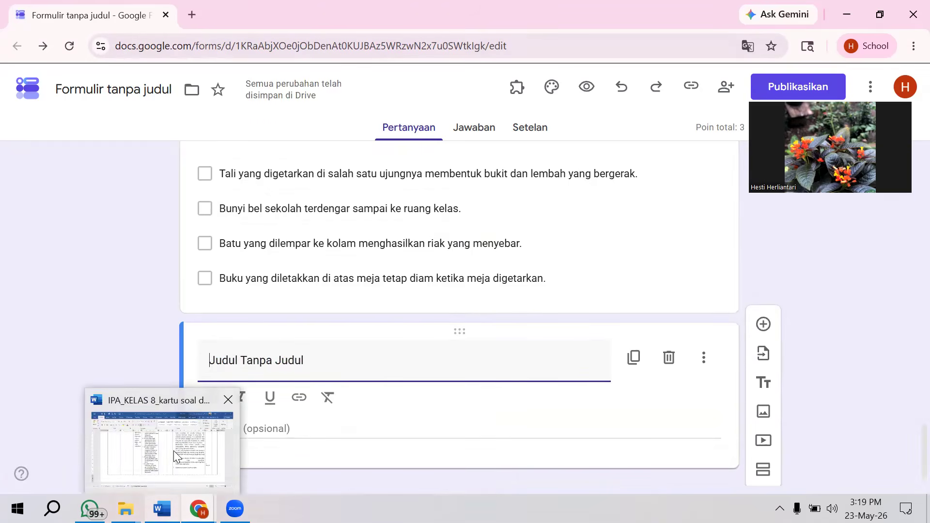
Switch to the Kalimat Pengantar soal document and copy the "II. PILIHAN GANDA" heading with its instruction sentence.
mouse_move(196, 508)
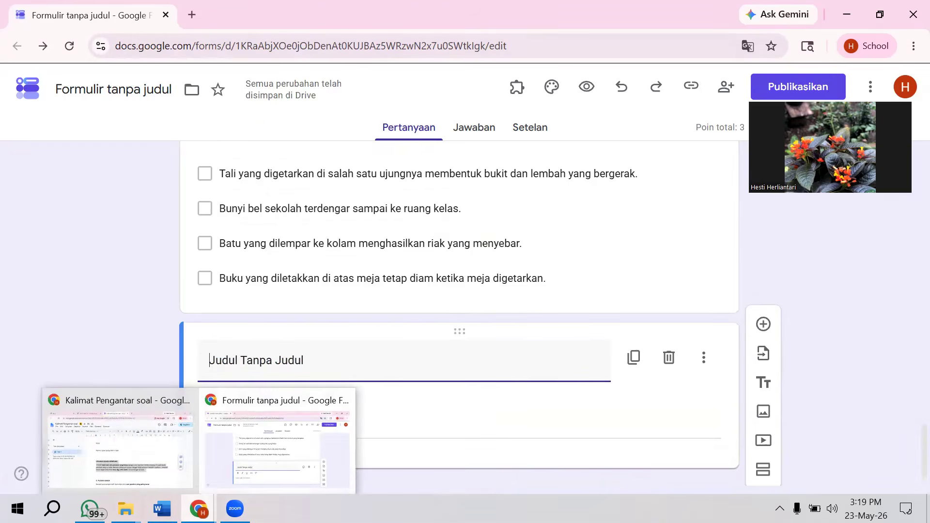
click(180, 467)
scroll(355, 361, down, 4)
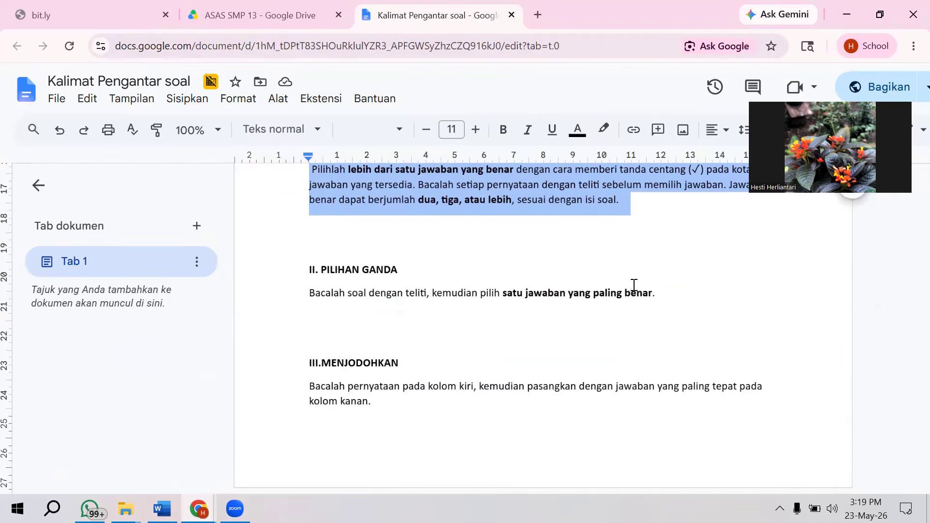
drag(666, 304, 286, 268)
key(ctrl+c)
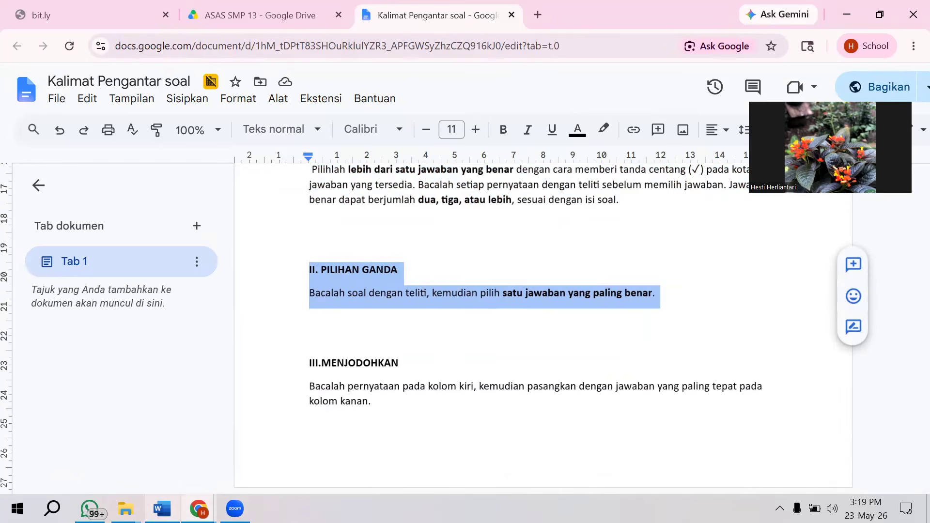
Return to the form and fill the new block's title with the copied "II. PILIHAN GANDA" heading and instruction.
mouse_move(199, 509)
click(280, 445)
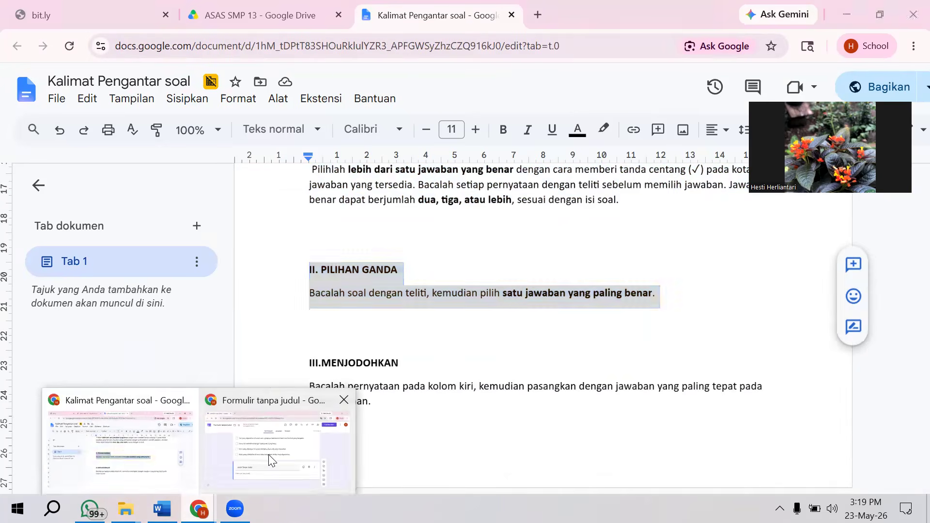
drag(322, 361, 183, 354)
key(BackSpace)
key(ctrl+v)
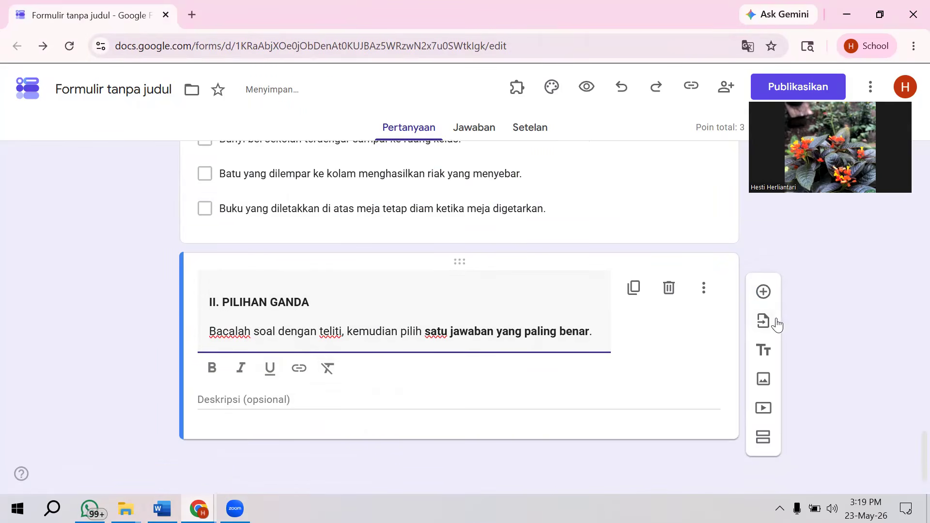
Add a multiple-choice question below the section block with the text "2. macam-macam unsur dibumi..".
click(764, 292)
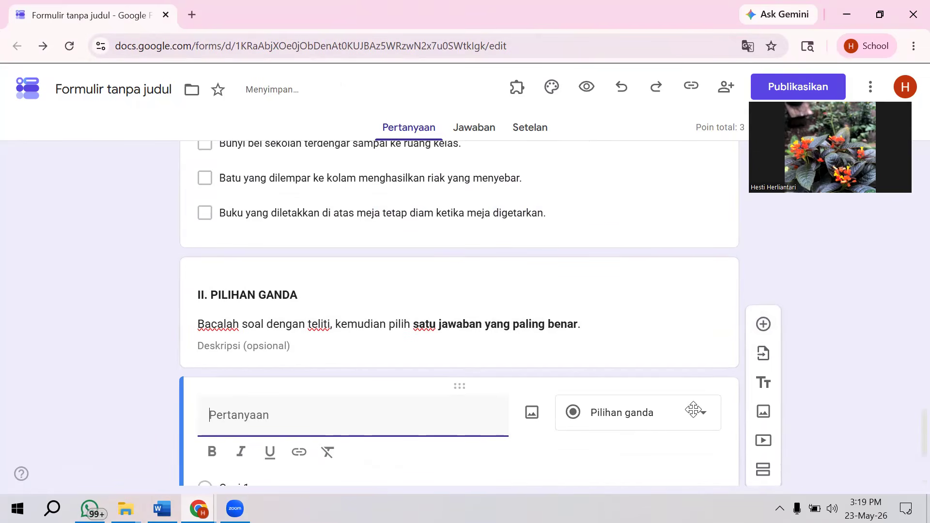
text(2)
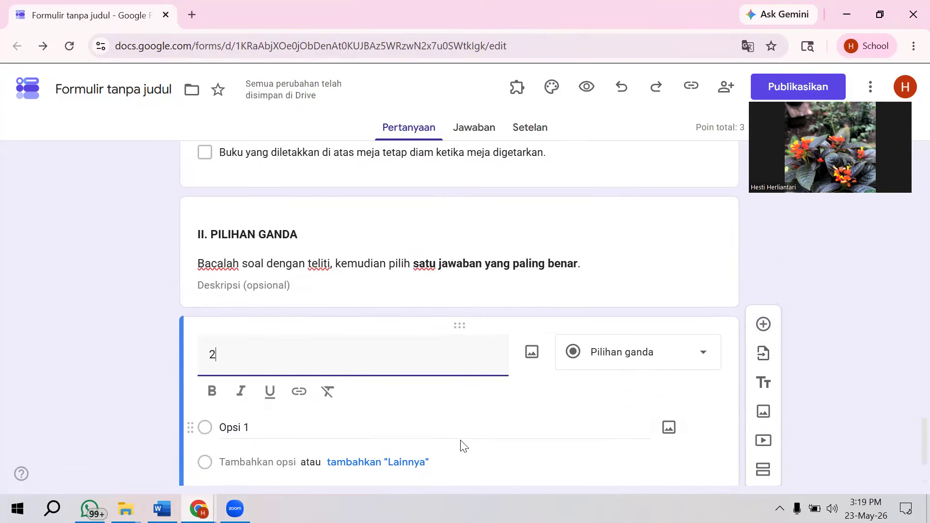
text(. m)
key(BackSpace)
text(m)
key(BackSpace)
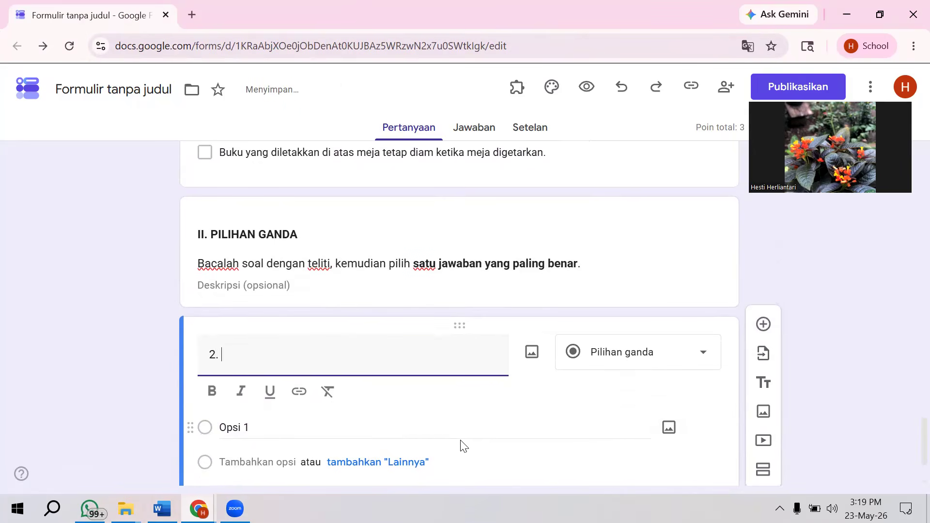
text(macam)
text(0ma)
key(BackSpace)
key(BackSpace)
key(BackSpace)
key(BackSpace)
key(BackSpace)
key(BackSpace)
text(am-macam unsur)
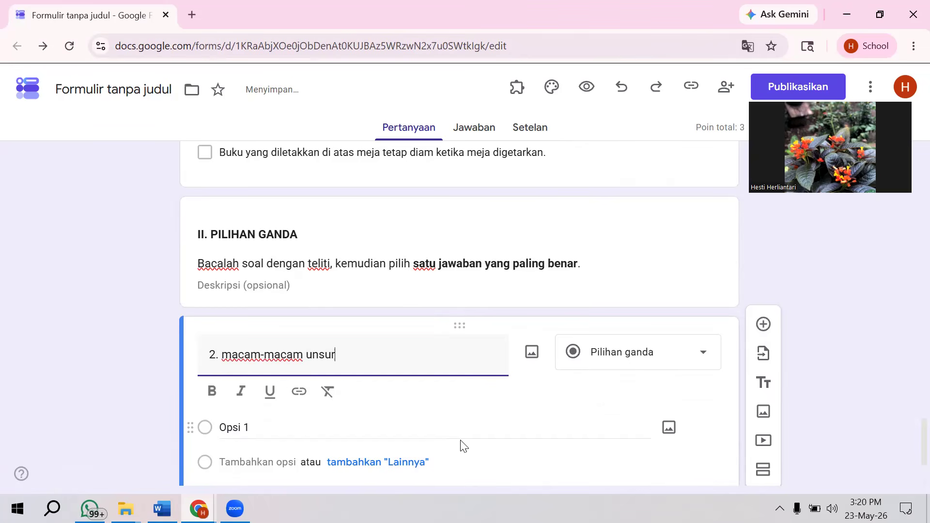
text( dibu)
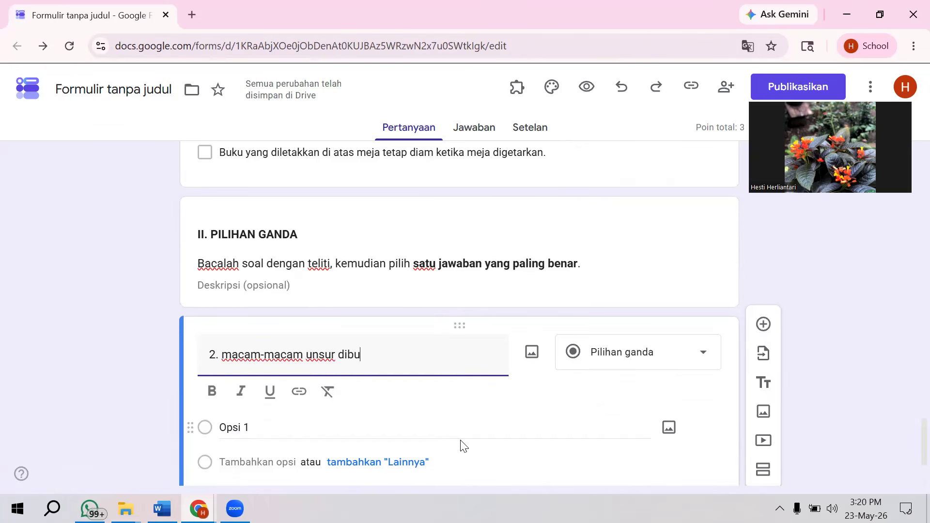
text(mi..)
scroll(462, 444, down, 2)
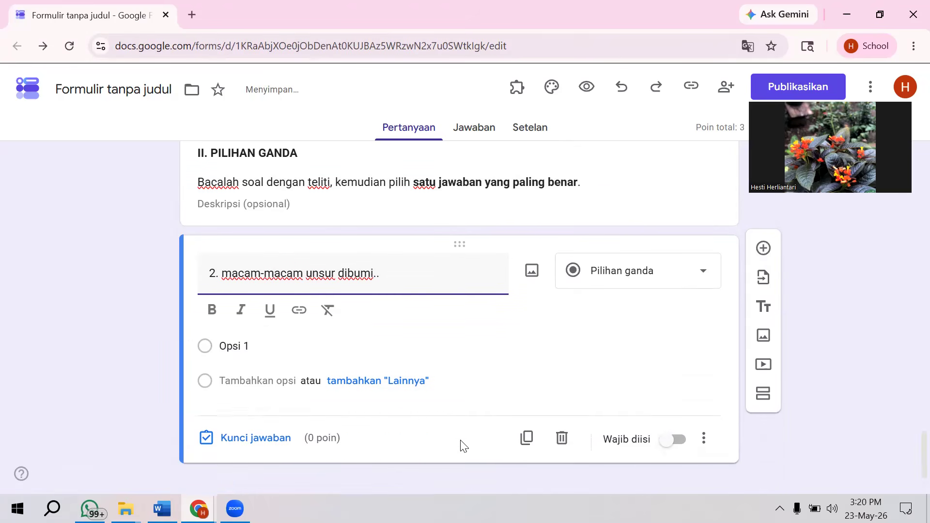
click(278, 342)
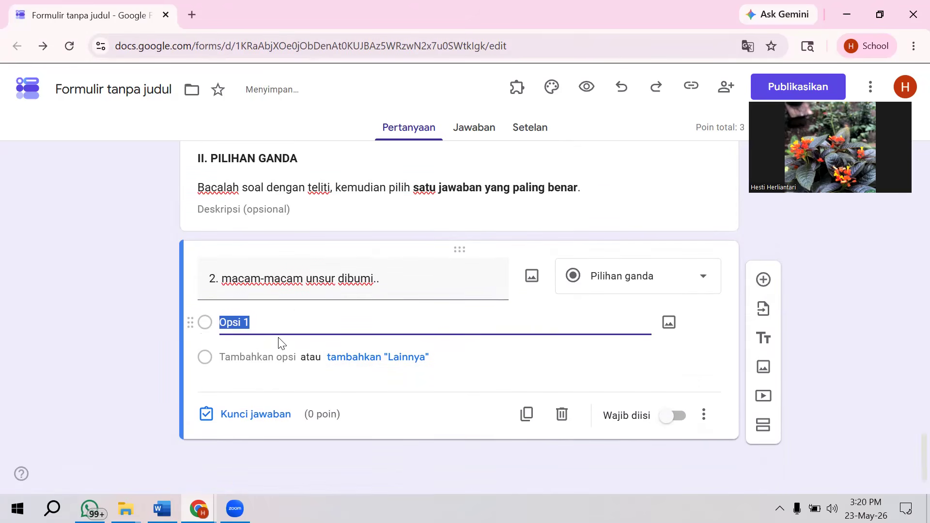
key(BackSpace)
key(ctrl+v)
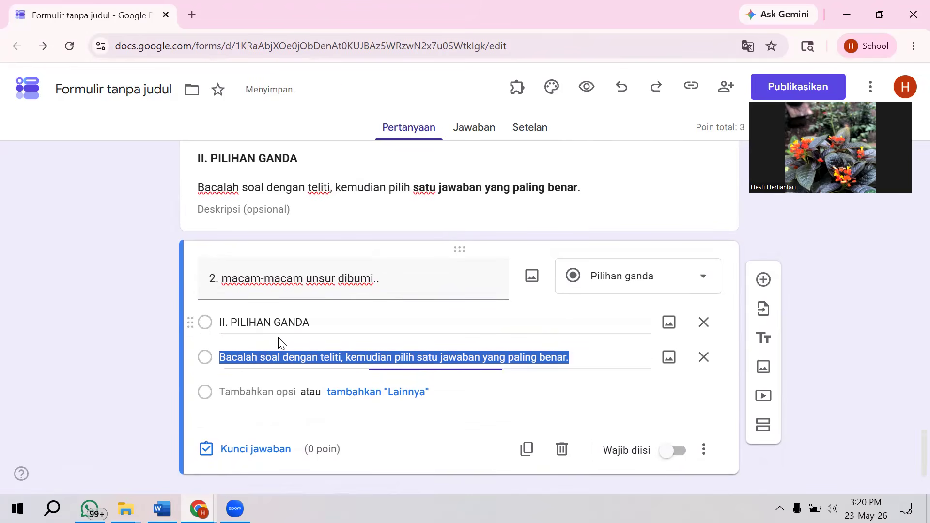
key(BackSpace)
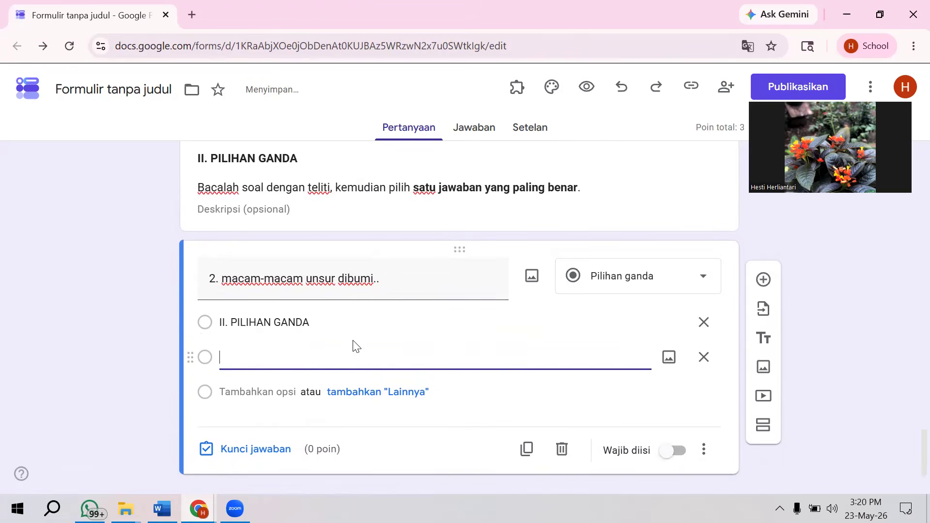
click(341, 328)
key(BackSpace)
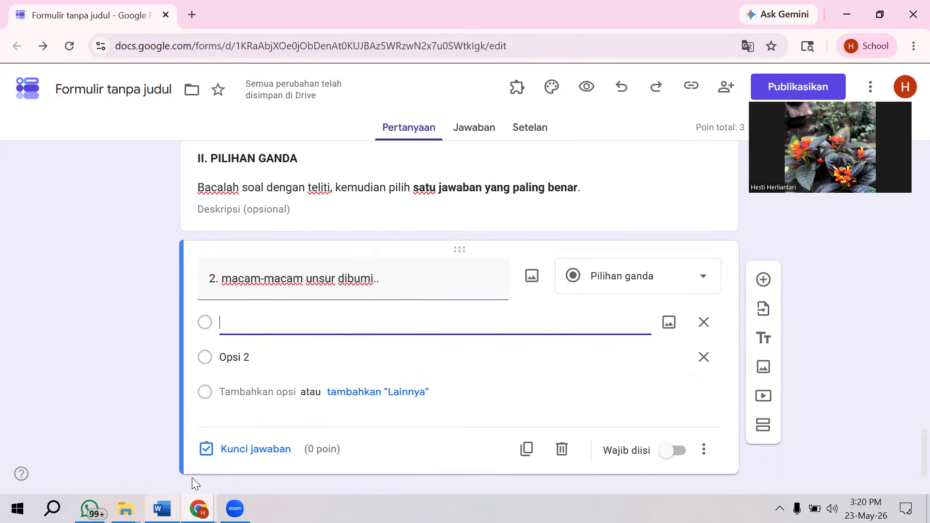
Switch to the Word document IPA_KELAS 8_kartu soal dan kisi-kisi soal and copy answer options A to D of the wave types question.
click(162, 508)
scroll(506, 398, down, 5)
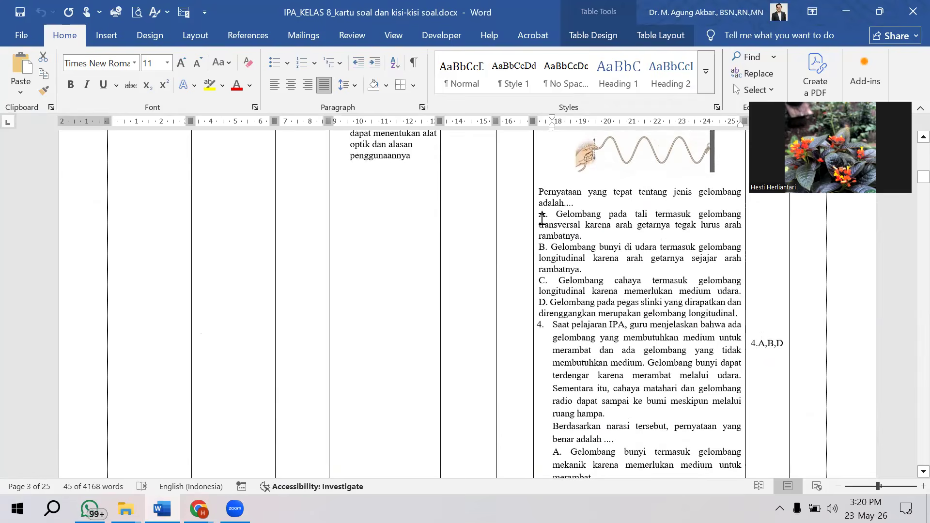
click(536, 219)
click(546, 219)
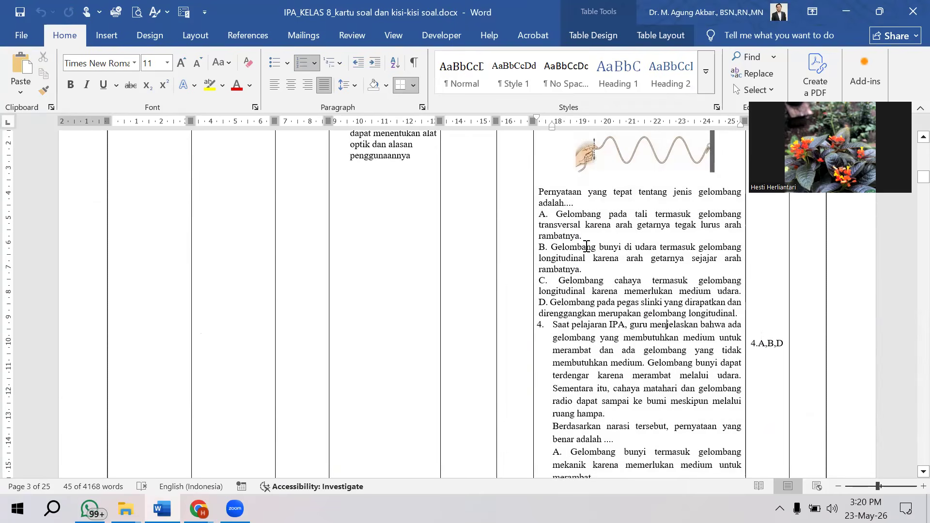
drag(543, 214, 737, 313)
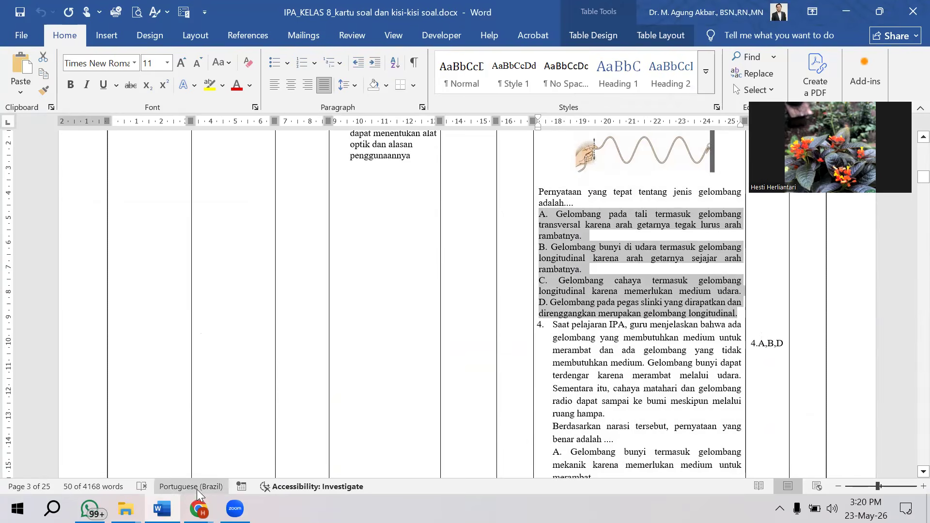
Return to the form and paste the four copied wave statements as question 2's answer options.
mouse_move(198, 509)
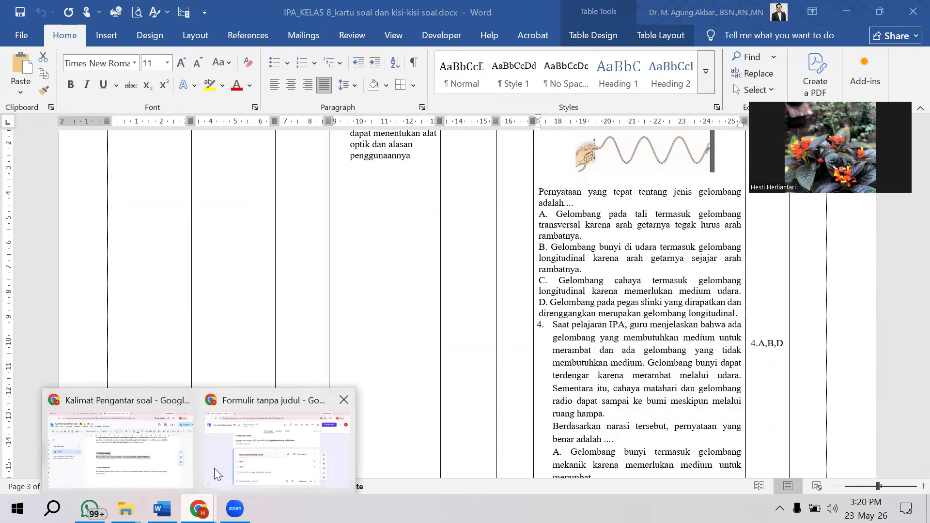
click(236, 450)
key(BackSpace)
key(BackSpace)
key(BackSpace)
key(BackSpace)
key(BackSpace)
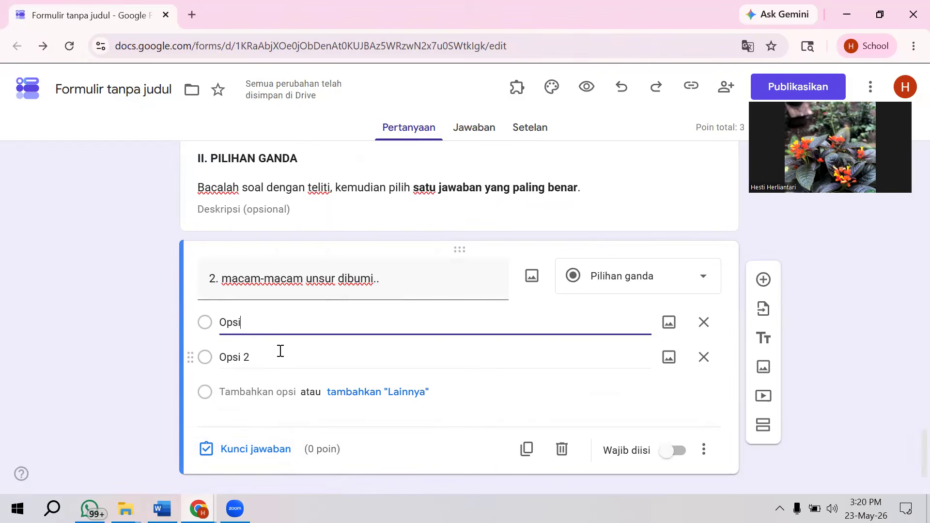
key(ctrl+v)
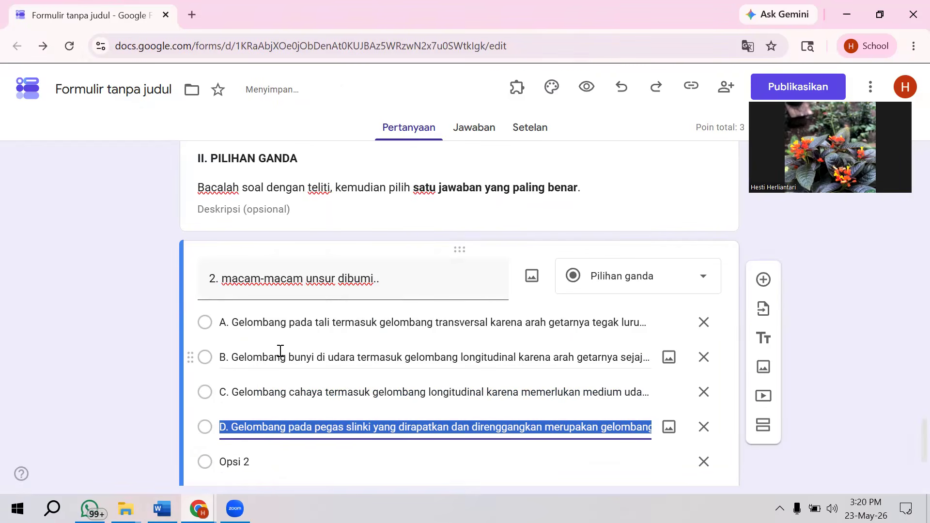
Remove the "A." prefix from question 2's first answer option.
triple_click(234, 323)
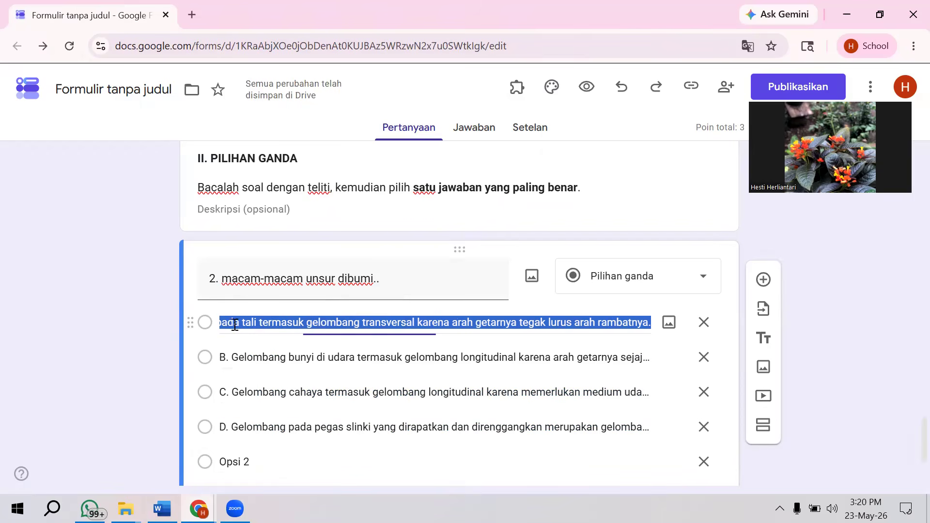
click(234, 324)
key(Left)
key(Left)
key(Left)
key(Left)
key(Left)
key(Left)
key(Left)
key(Left)
key(Left)
key(Left)
key(Left)
key(Left)
key(Left)
key(Left)
key(Left)
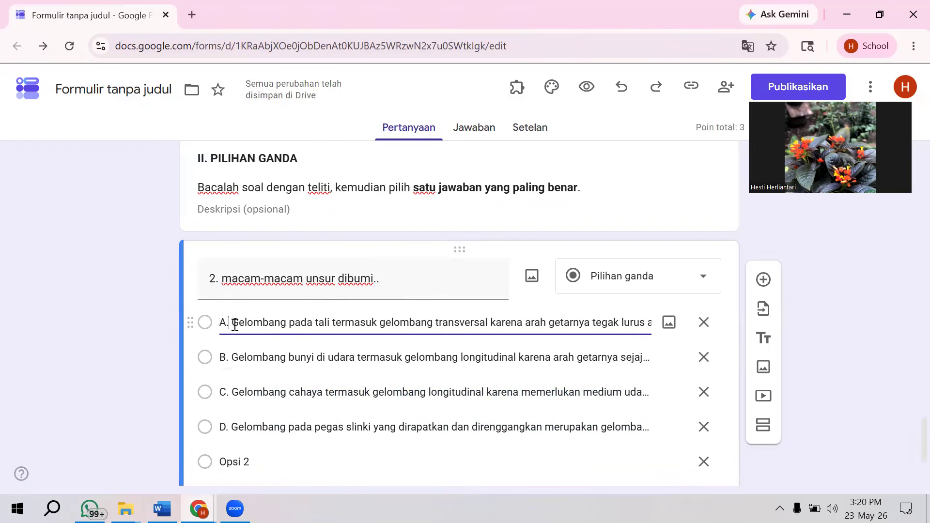
key(BackSpace)
key(BackSpace)
key(BackSpace)
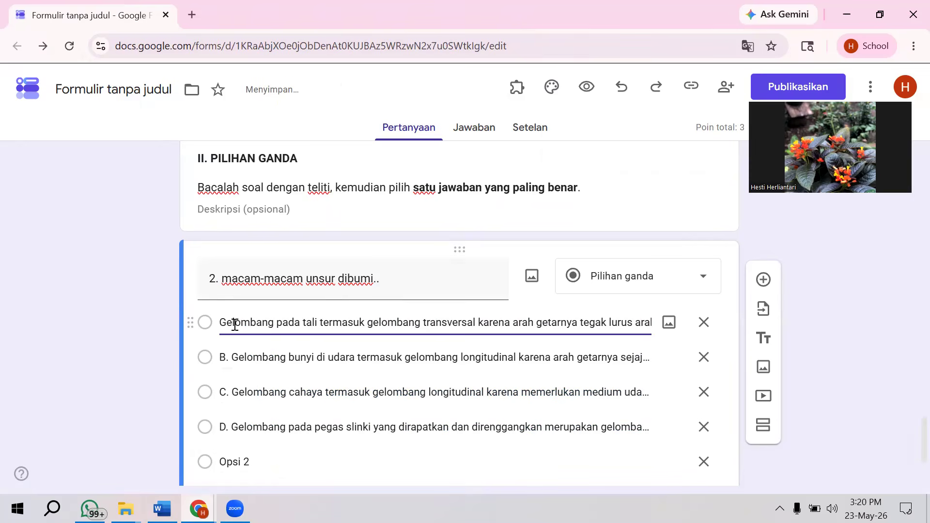
Remove the "B.", "C." and "D." prefixes from question 2's second, third and fourth answer options.
click(231, 357)
click(232, 357)
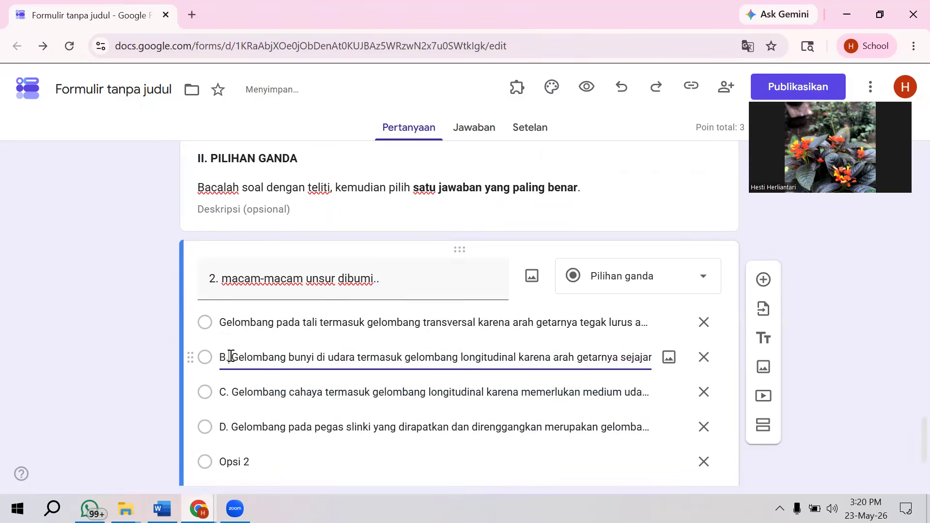
key(BackSpace)
key(BackSpace)
key(Tab)
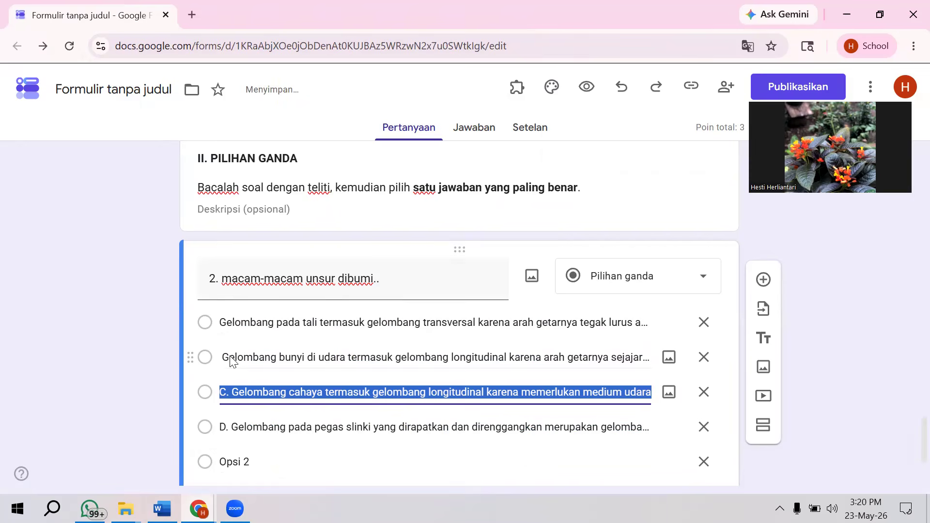
click(229, 392)
key(BackSpace)
key(BackSpace)
click(227, 426)
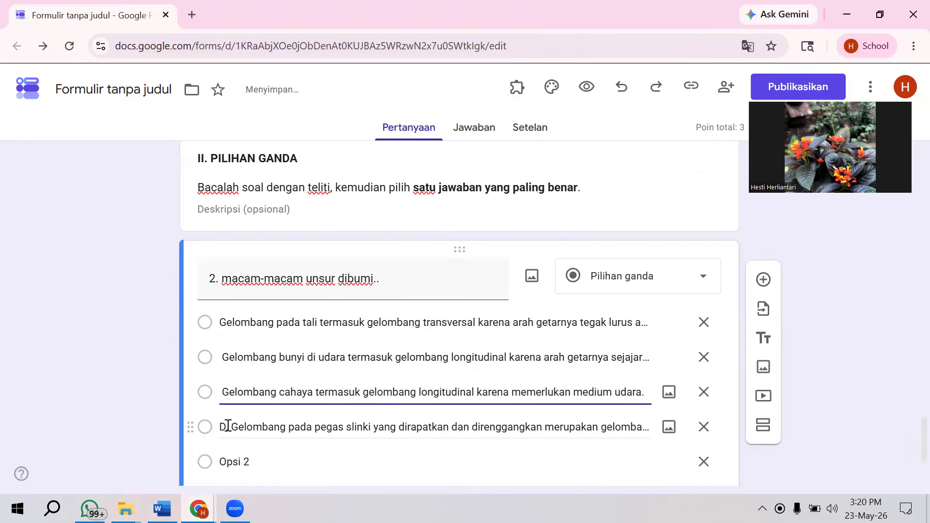
key(Tab)
click(228, 426)
key(BackSpace)
key(BackSpace)
In question 2's answer key, mark the "Gelombang bunyi di udara" option as correct.
scroll(365, 434, down, 3)
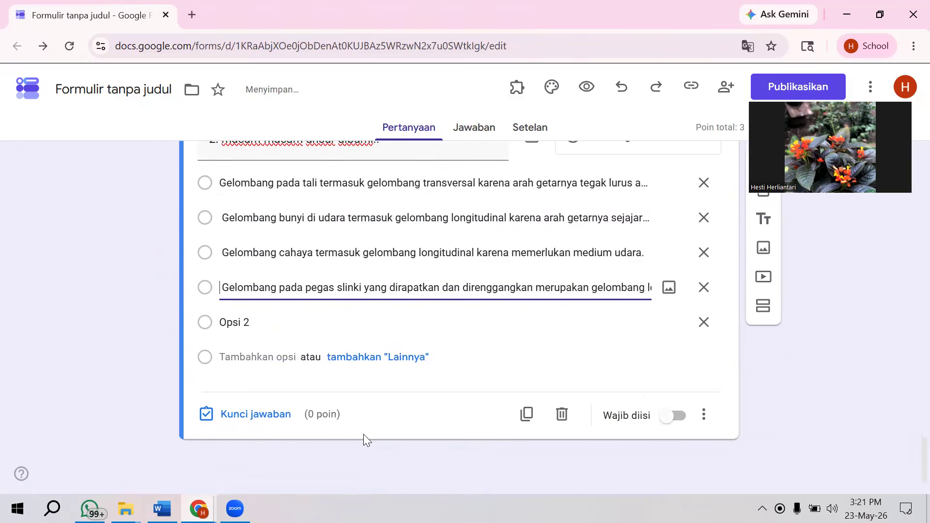
click(275, 415)
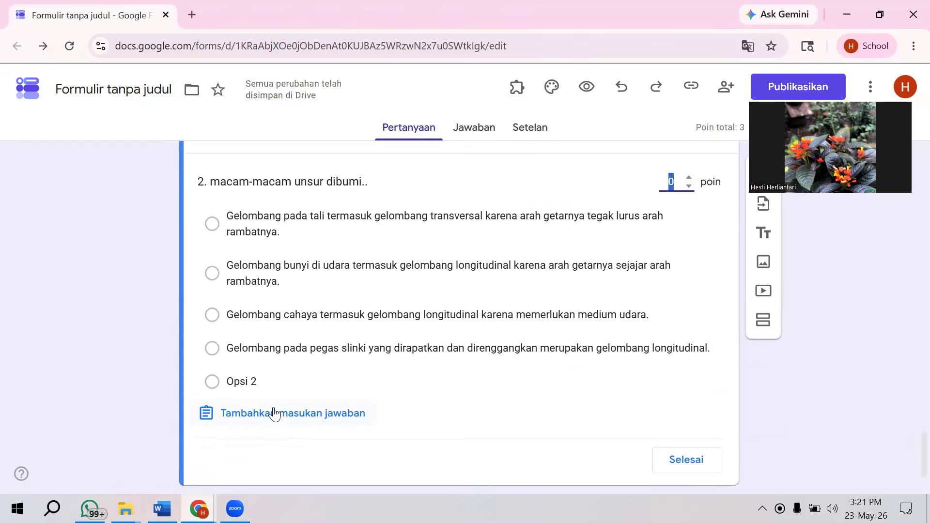
click(211, 273)
Finish question 2's answer key with a score of 3 points and make the question required.
scroll(516, 272, up, 2)
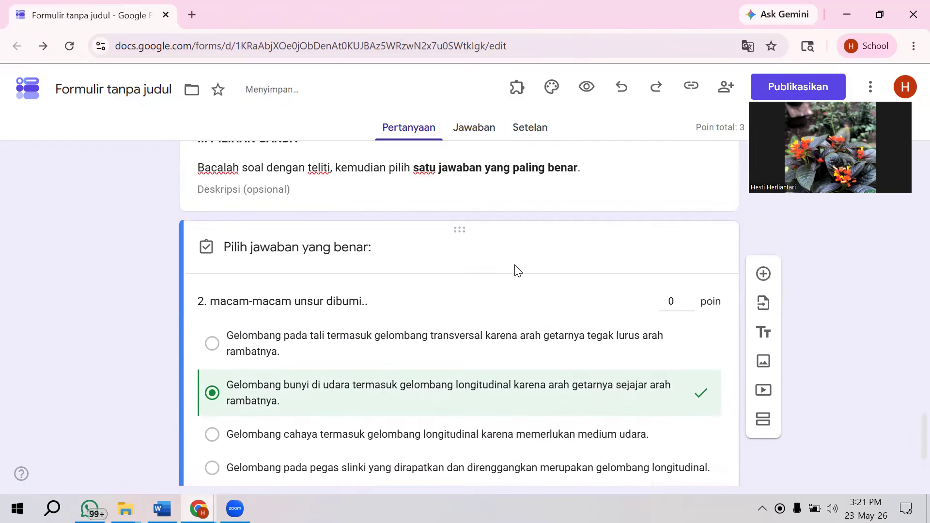
click(689, 297)
click(689, 297)
scroll(682, 342, down, 3)
click(688, 418)
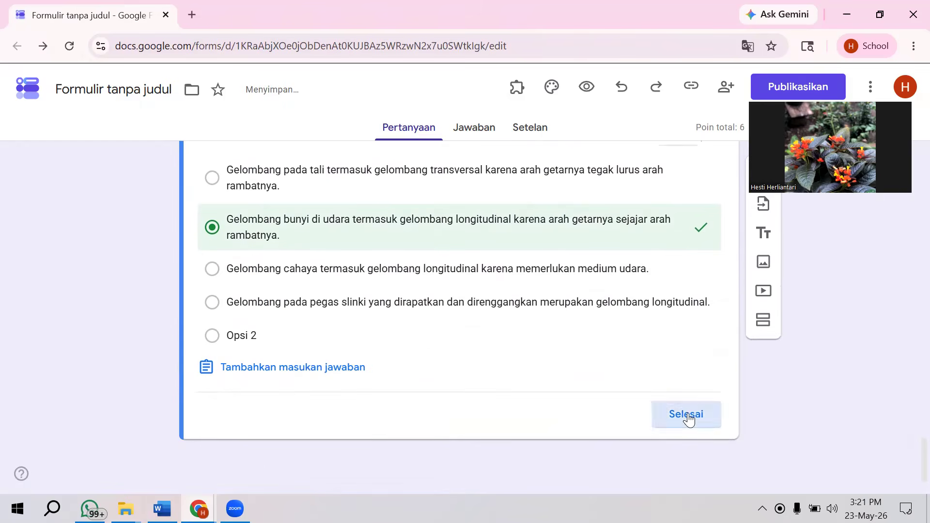
click(688, 419)
click(644, 372)
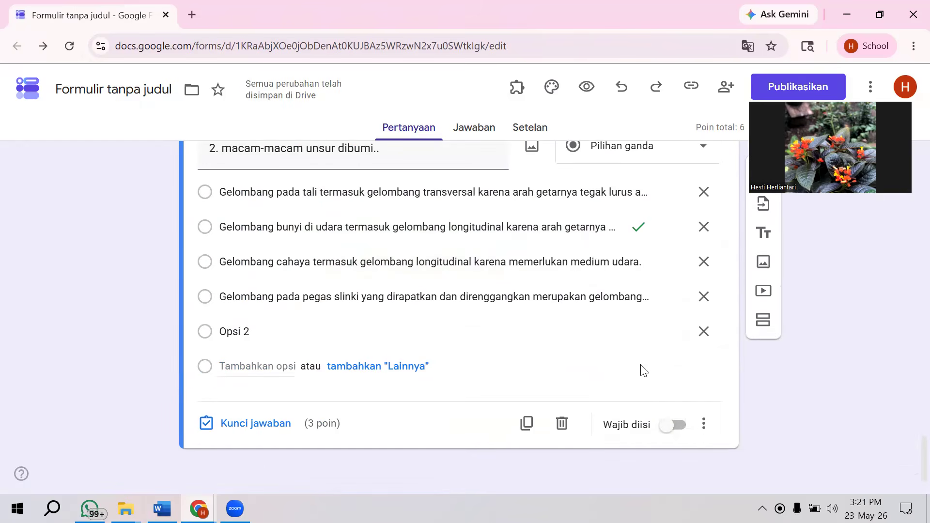
click(676, 426)
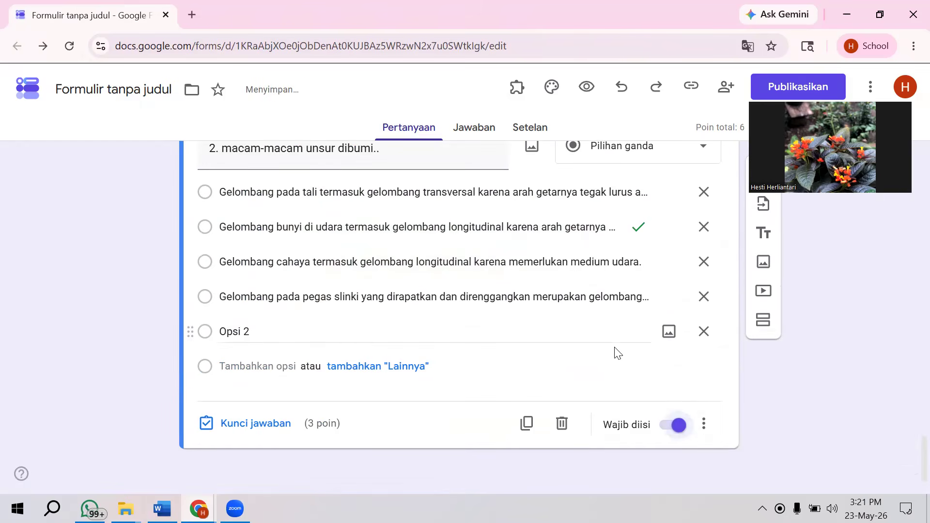
scroll(616, 352, up, 4)
scroll(616, 353, down, 4)
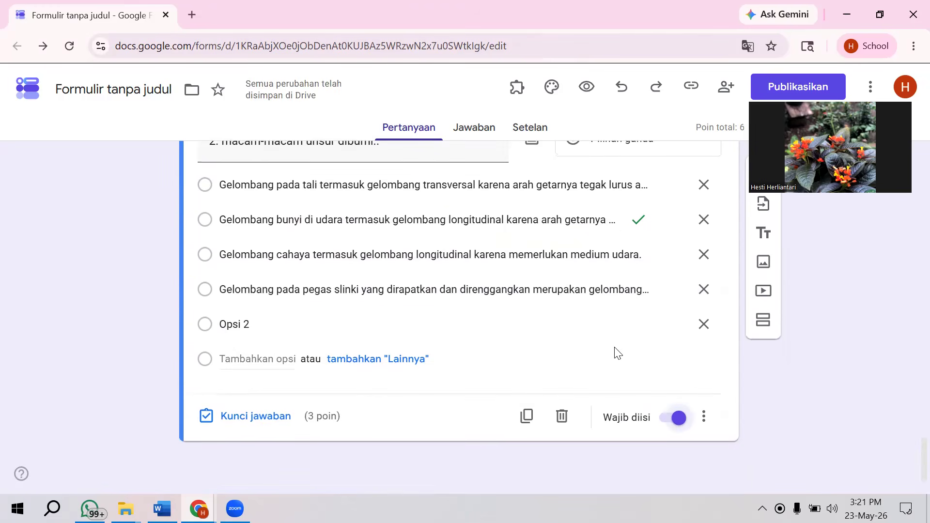
scroll(616, 352, up, 4)
scroll(616, 353, down, 4)
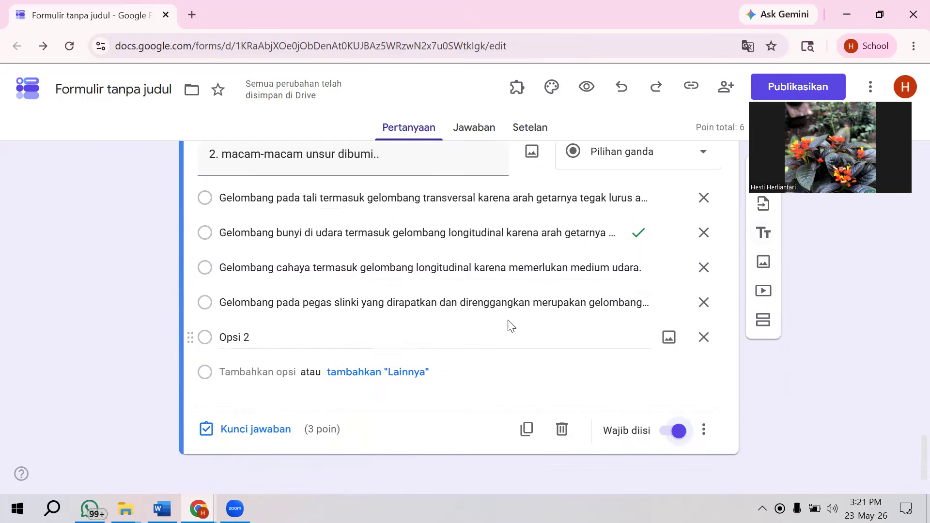
scroll(512, 326, up, 4)
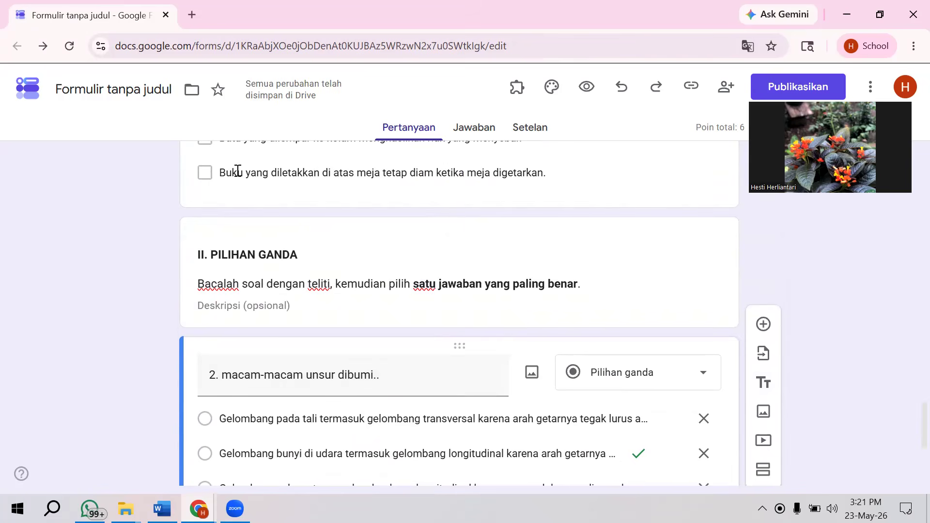
scroll(235, 347, down, 1)
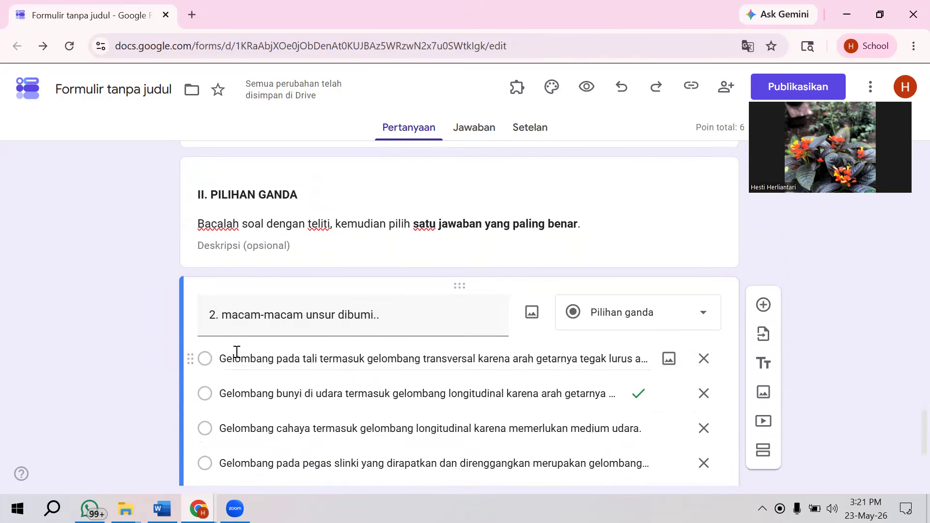
scroll(259, 322, down, 3)
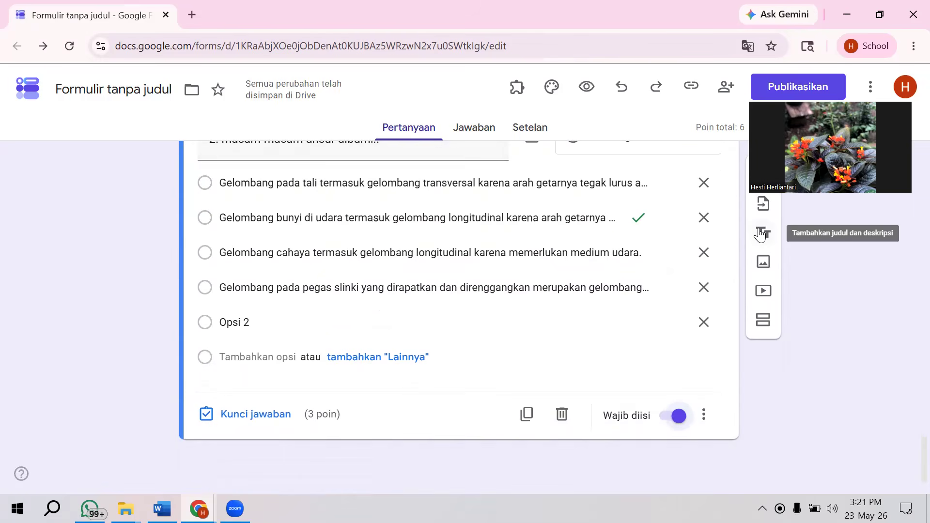
Add a title and description block below question 2 and copy the "III.MENJODOHKAN" heading and instruction from the "Kalimat Pengantar soal" document.
click(762, 234)
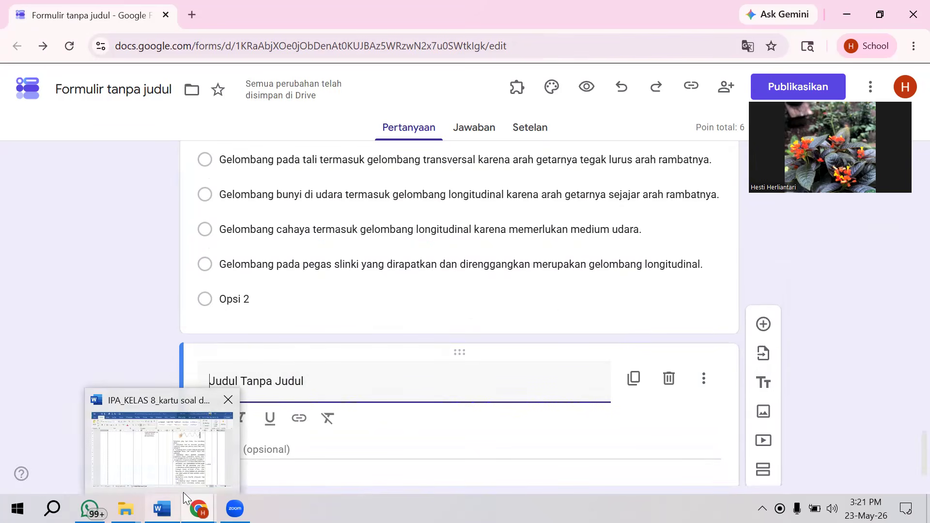
mouse_move(198, 509)
click(159, 470)
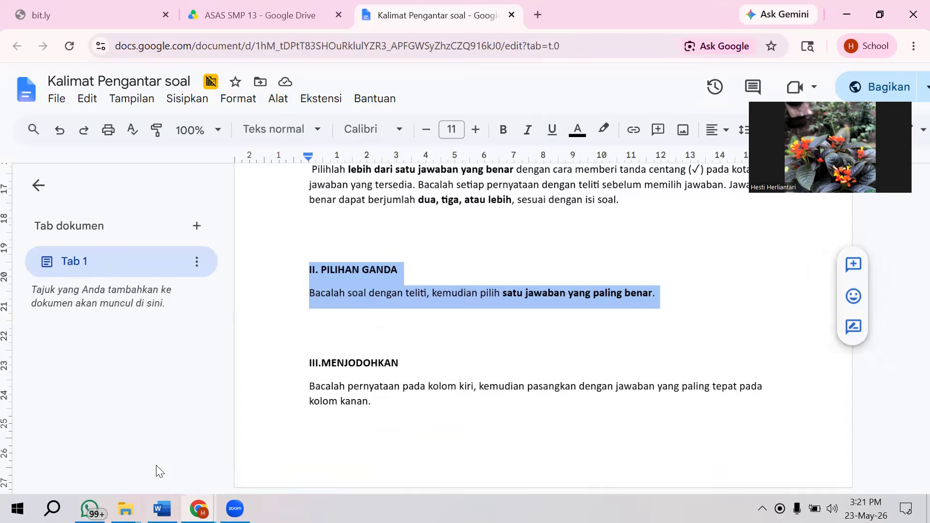
drag(384, 413, 304, 366)
key(ctrl+c)
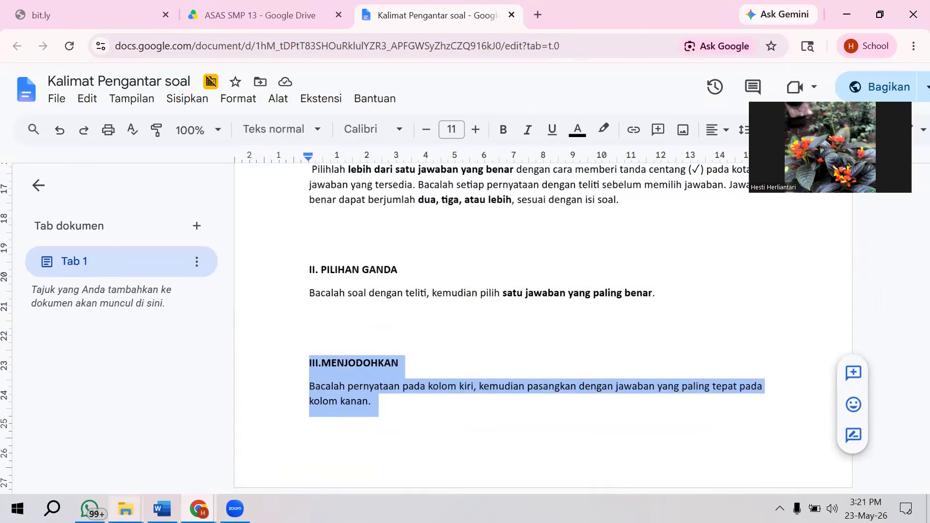
Back in the form, replace the new block's default title with the copied "III.MENJODOHKAN" heading and instruction.
click(198, 509)
click(265, 473)
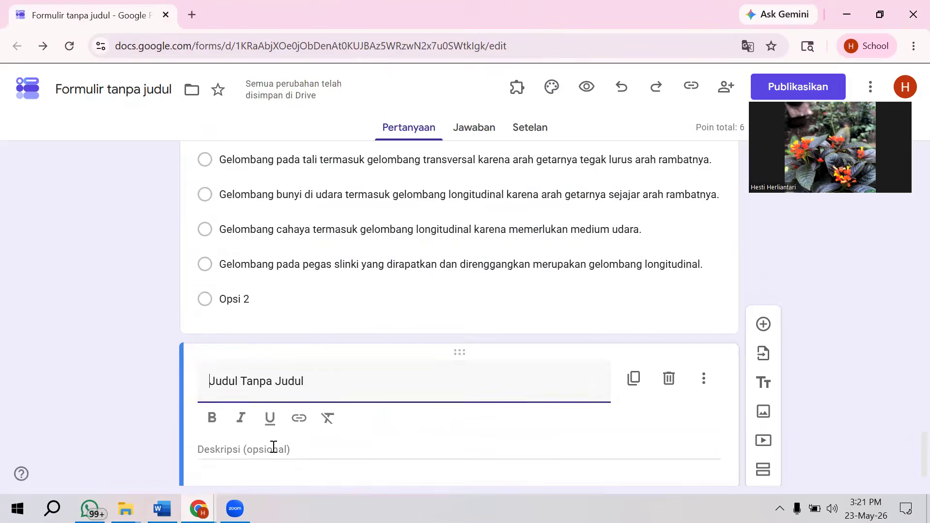
drag(333, 384, 190, 382)
key(BackSpace)
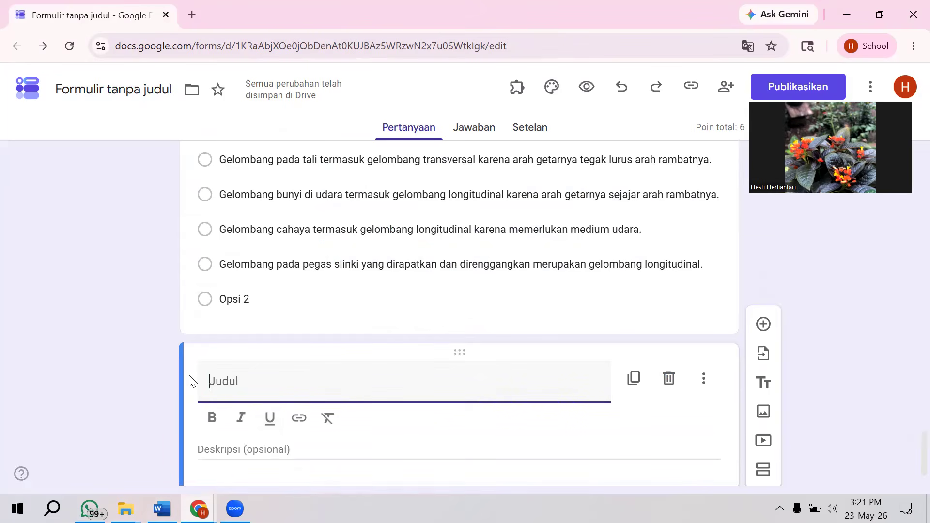
key(ctrl+v)
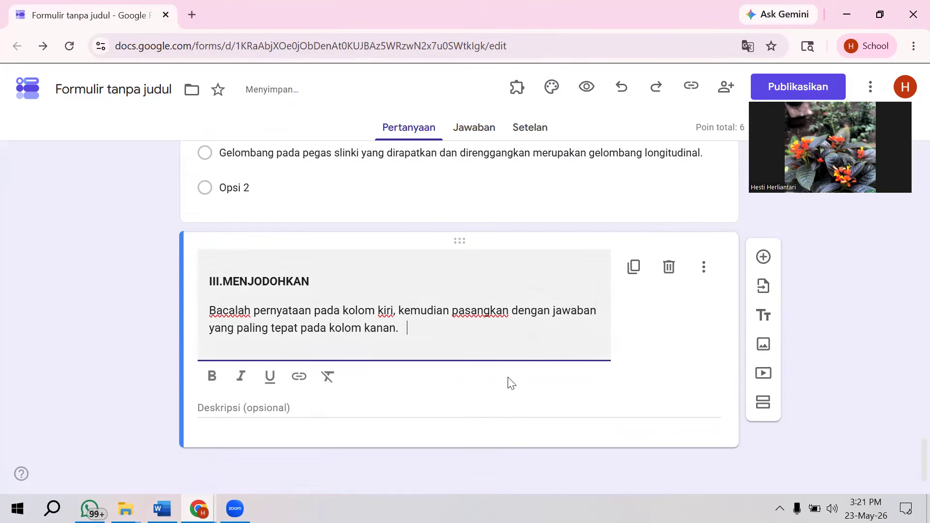
Add a question below the "III.MENJODOHKAN" block and set its type to "Kisi pilihan ganda".
click(763, 257)
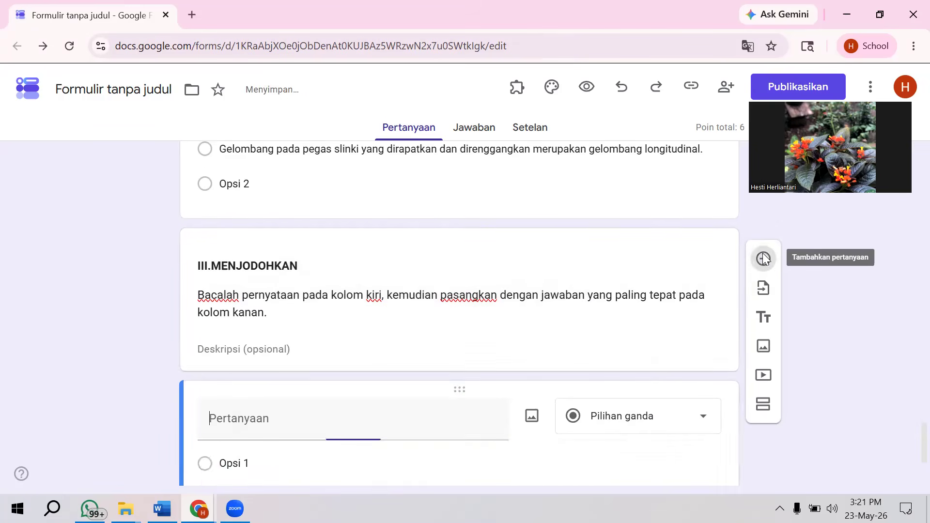
click(646, 417)
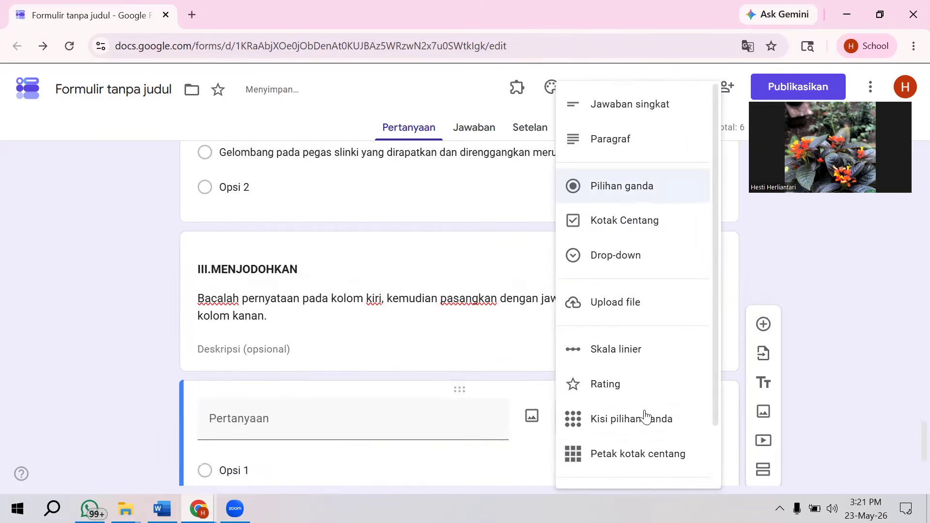
click(619, 432)
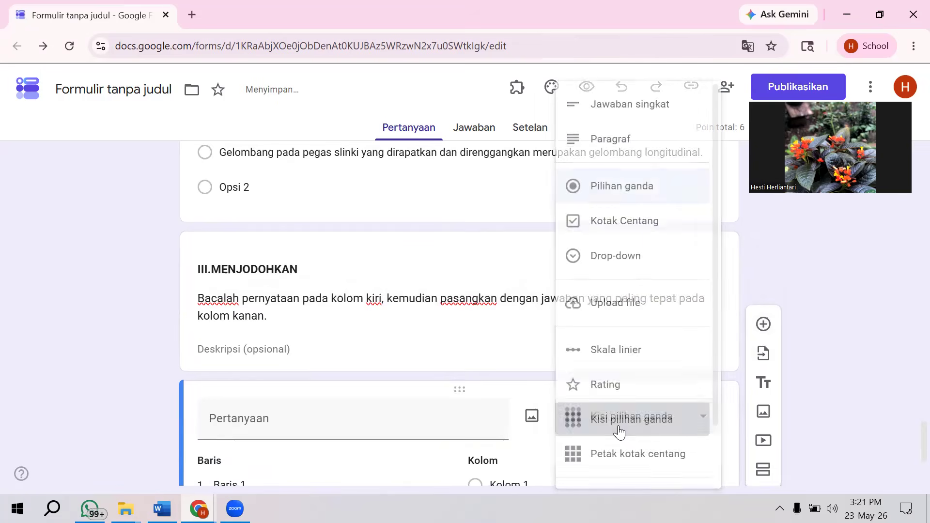
Enter "jodohkan pernyataan dikolom kanan dengan kolom kiri" as the grid question's text.
click(286, 418)
text(j)
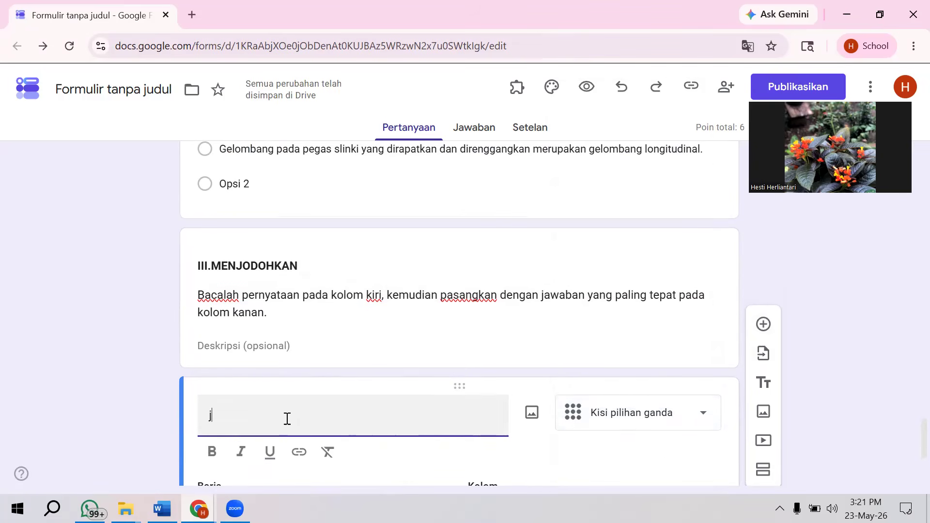
text(odohkan )
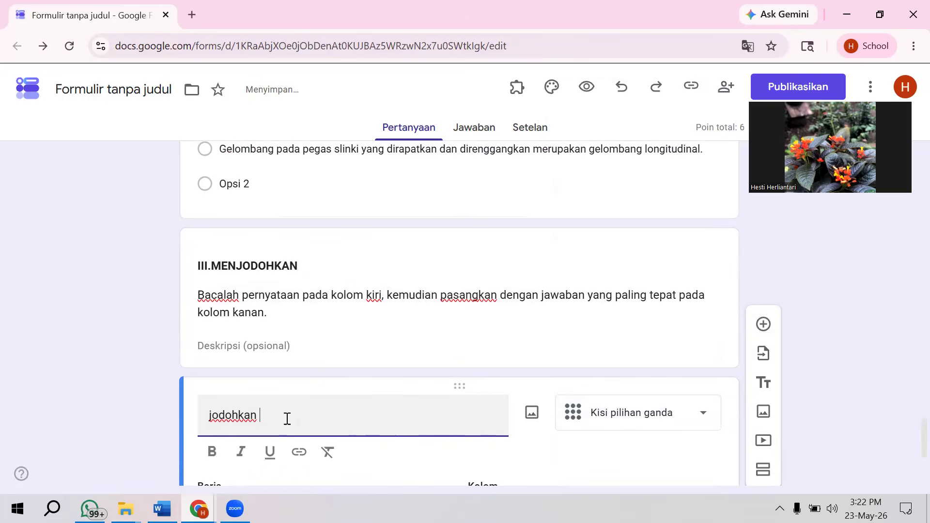
text(pernyataan dikolom)
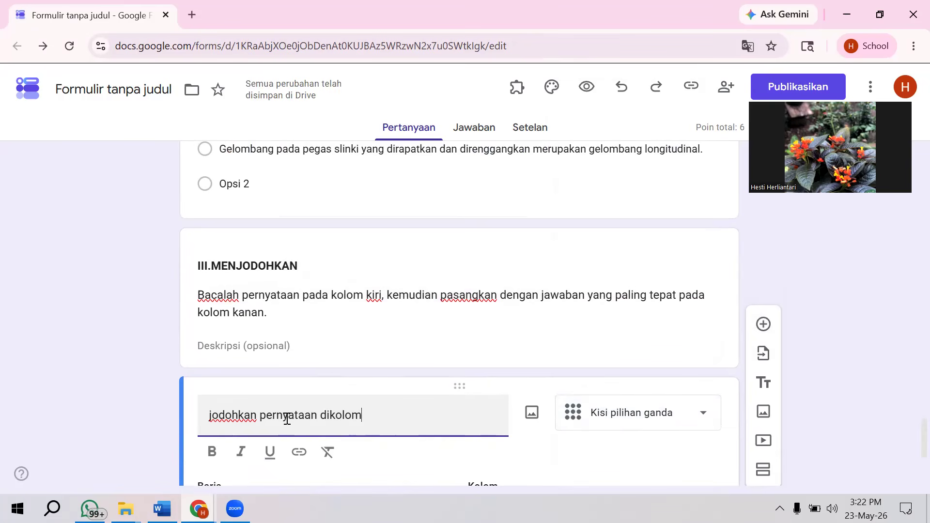
text( kanan dengan)
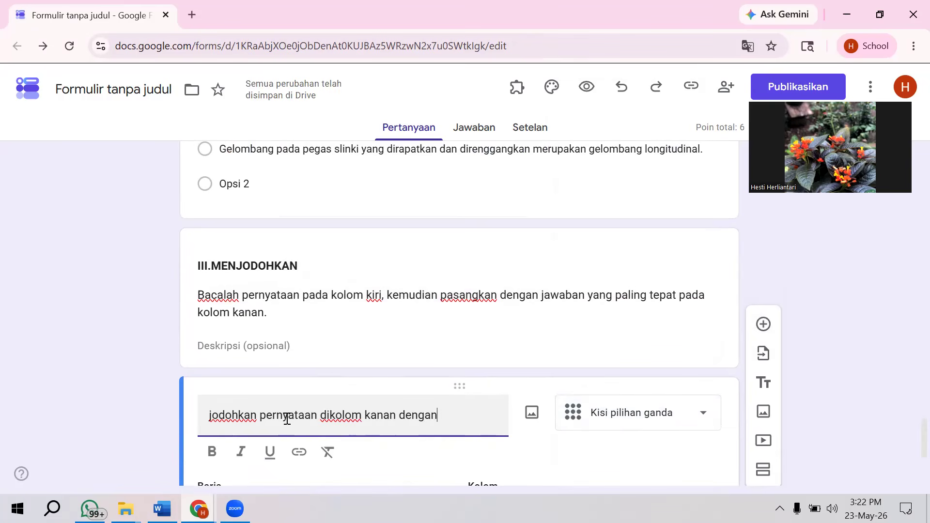
text( kolom)
Name the grid's first row "3. unsur" and add a second row named "4.senyawa".
scroll(287, 419, down, 3)
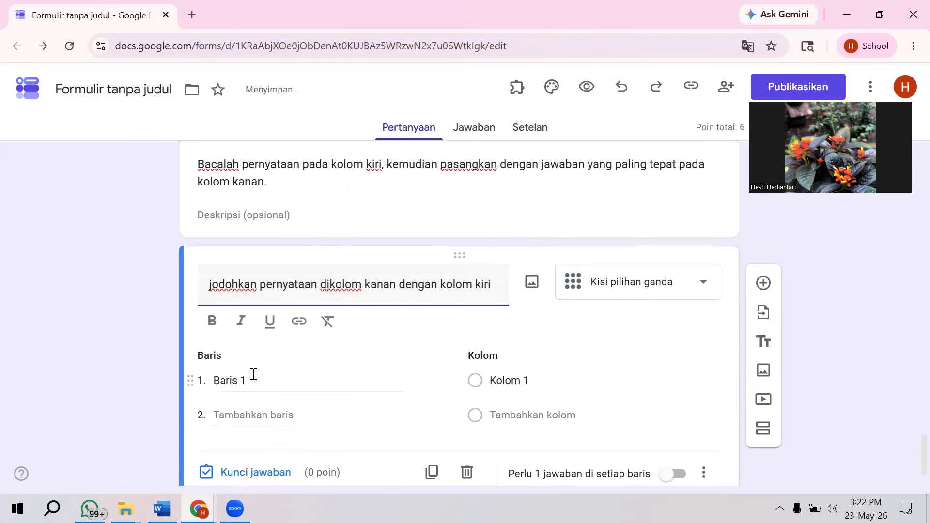
click(253, 382)
key(BackSpace)
text(3)
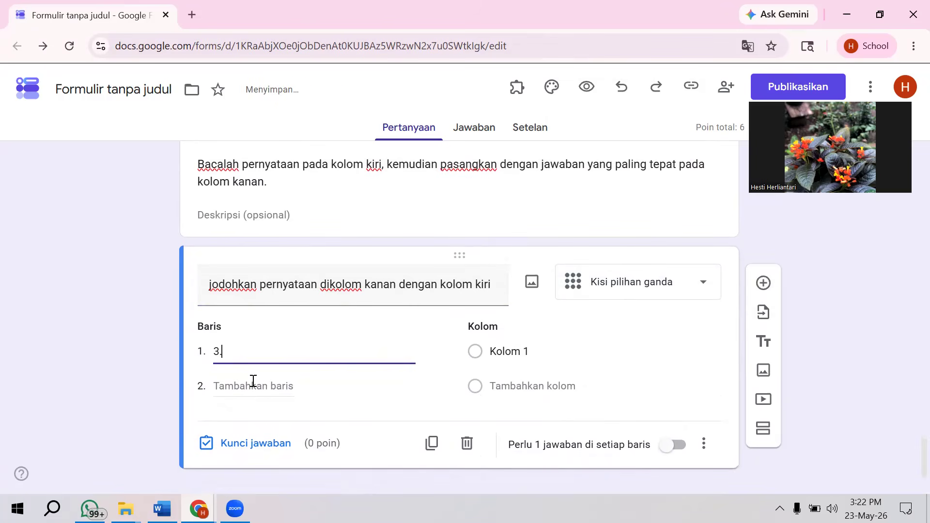
text(. uns)
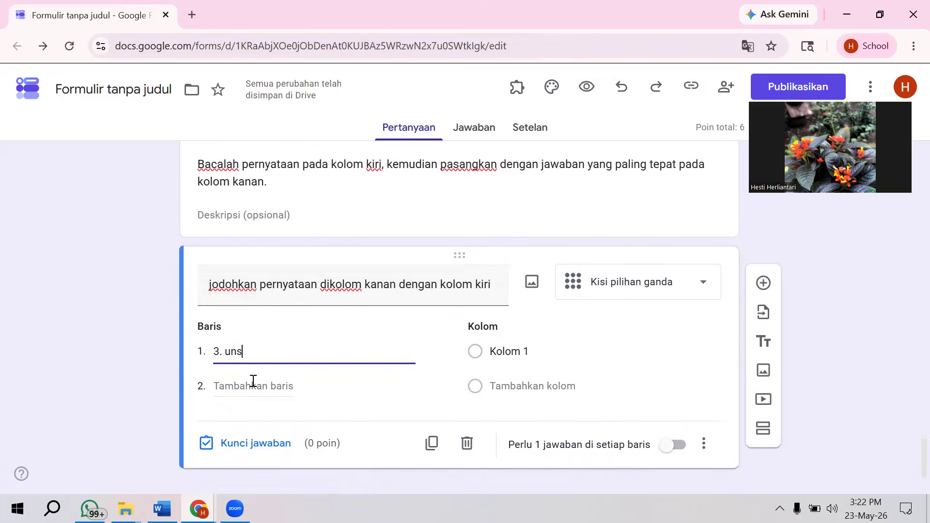
text(ur)
click(253, 380)
key(BackSpace)
text(4.senyawa)
Add a third row named "5.campuran" and a fourth row named "6.atom" to the grid.
key(Return)
text(5.campuran)
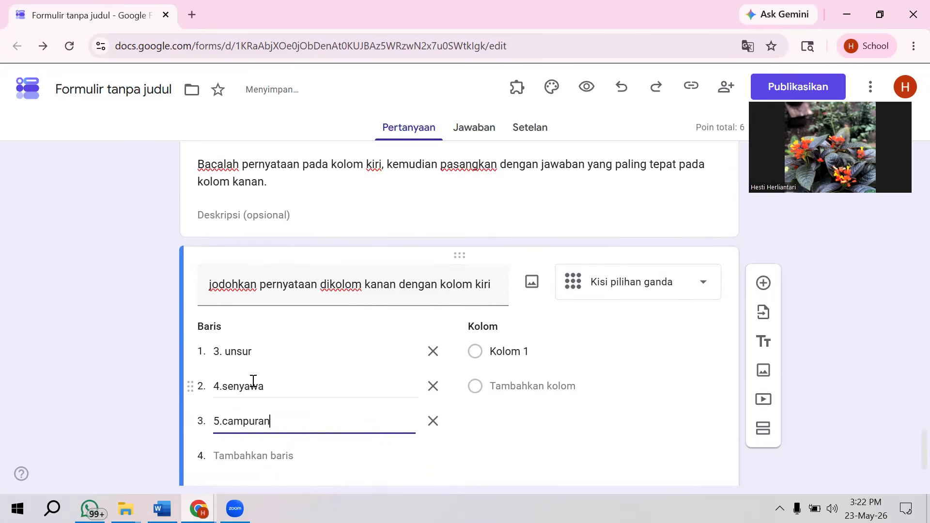
key(Return)
text(6.ayom)
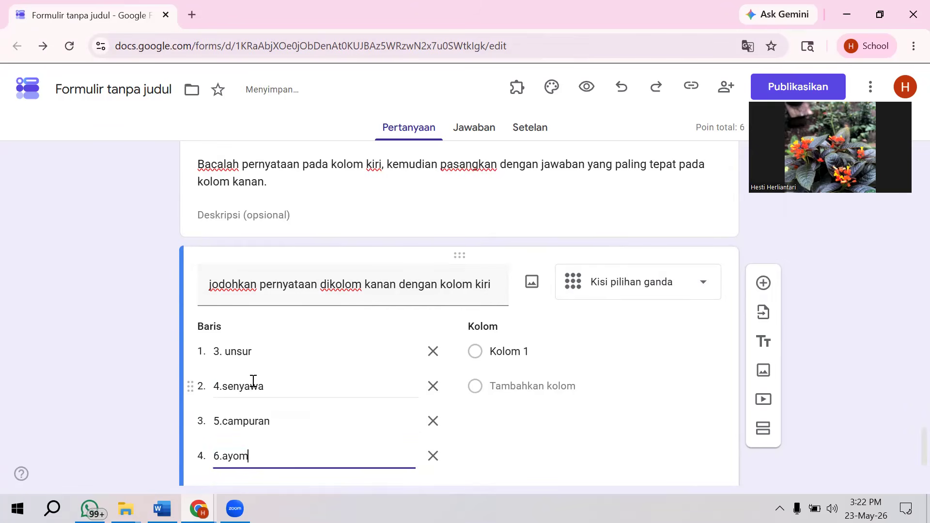
key(BackSpace)
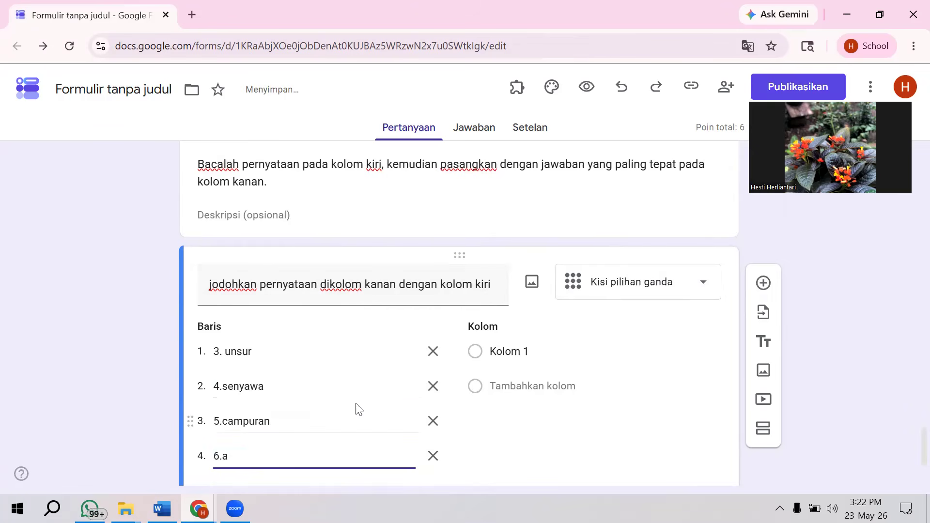
text(m)
Fill in the grid's four columns as "emas", "timah", "kopi" and "air".
click(559, 355)
key(BackSpace)
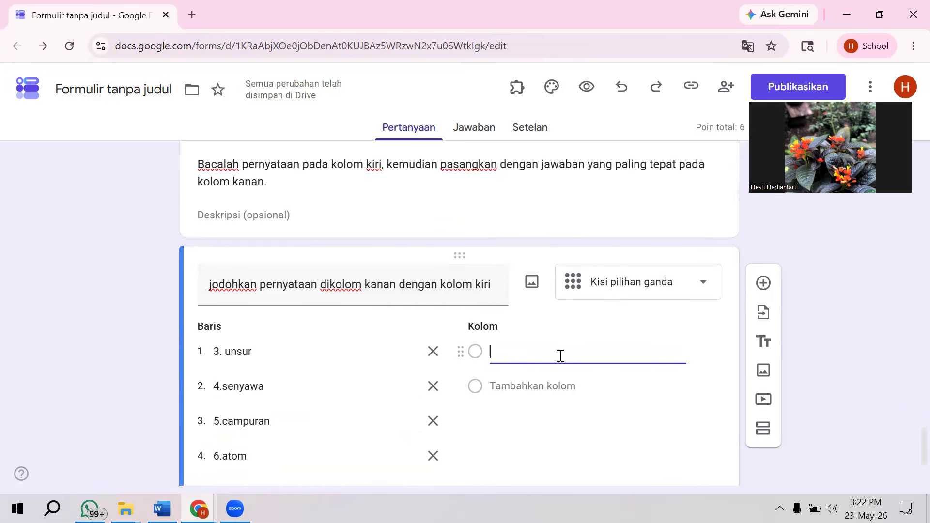
text(emas)
click(552, 388)
text(timah)
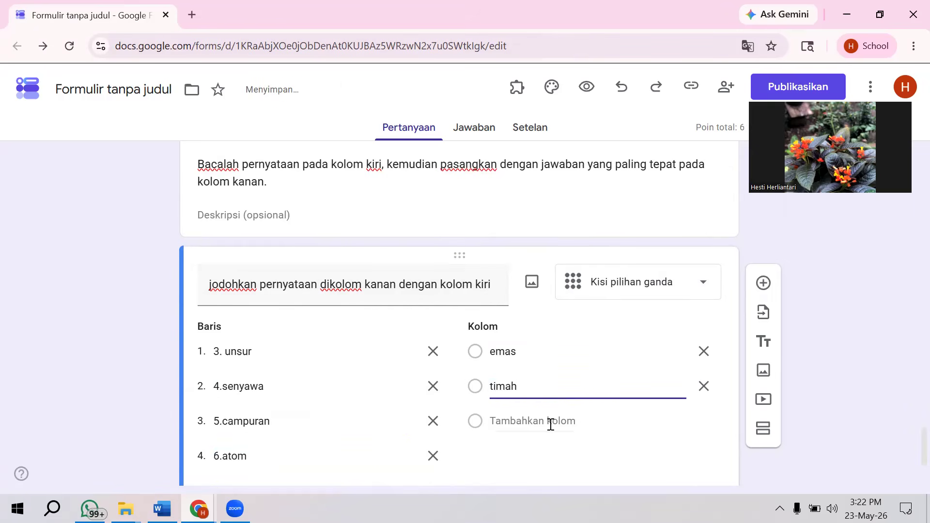
click(550, 421)
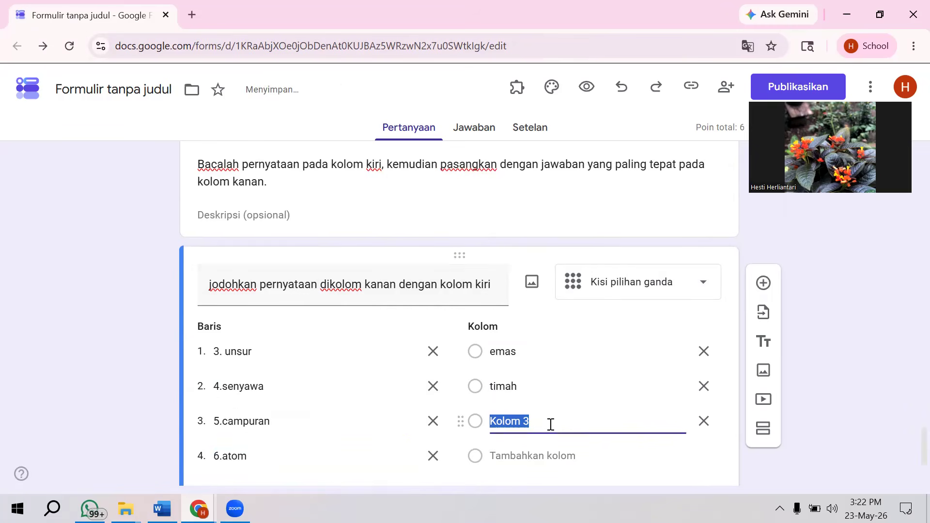
text(kopi)
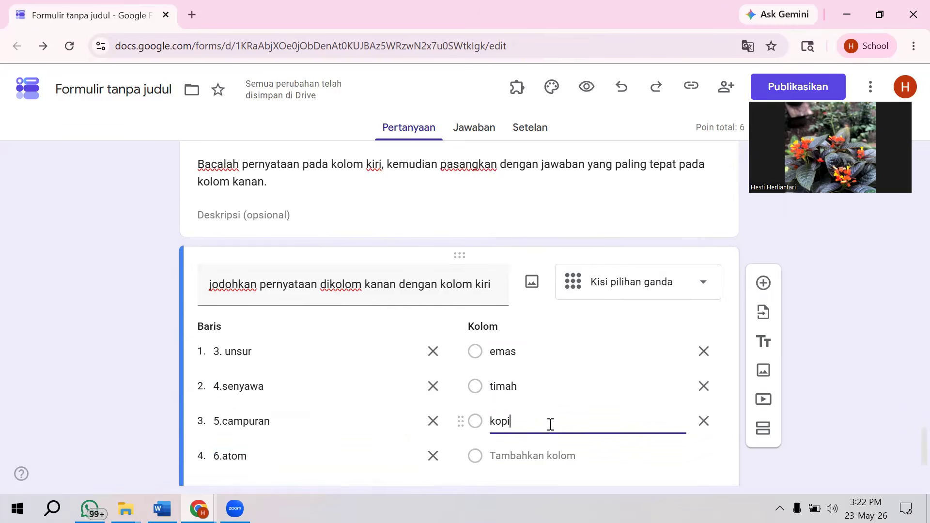
click(537, 455)
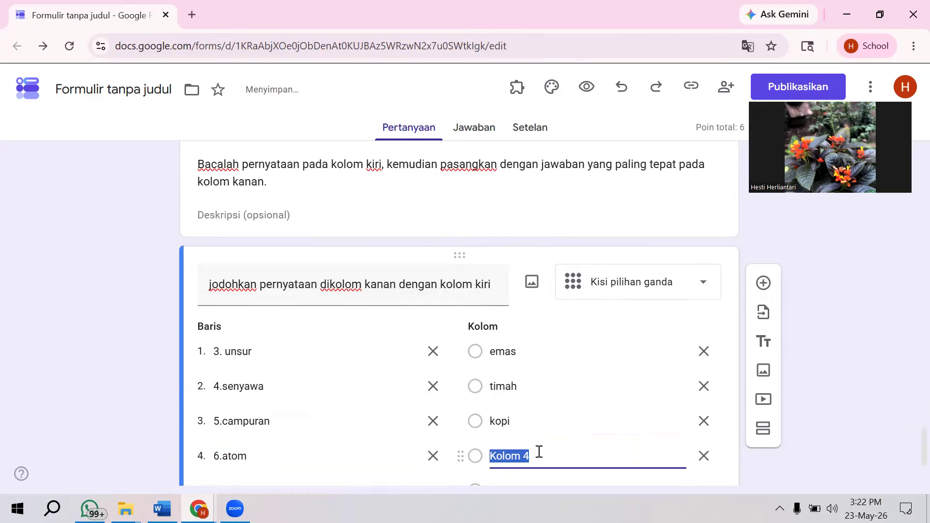
key(BackSpace)
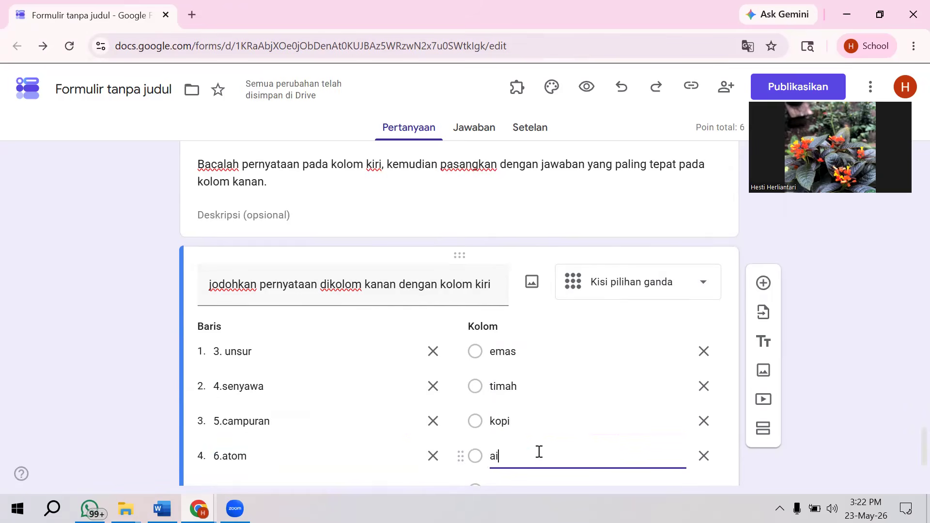
In the grid's answer key, match unsur with timah, senyawa with emas, campuran with kopi and atom with air.
scroll(539, 451, down, 3)
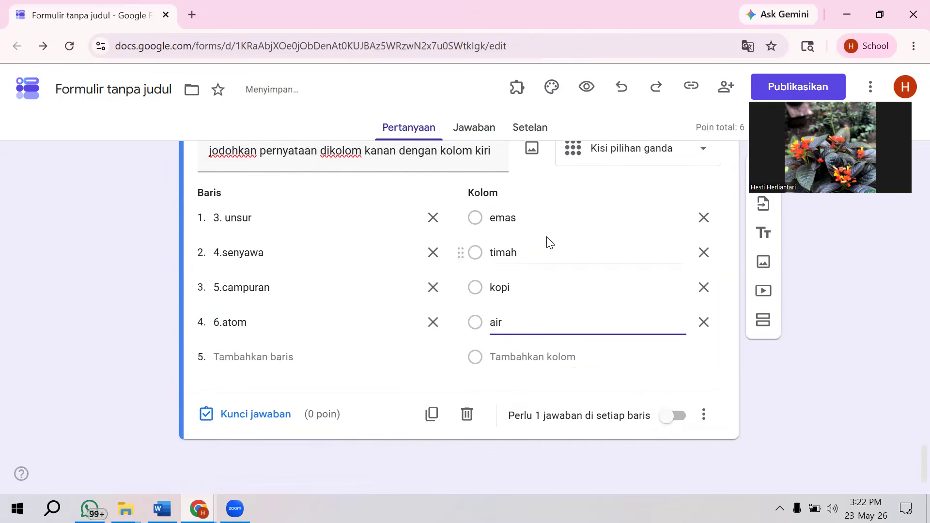
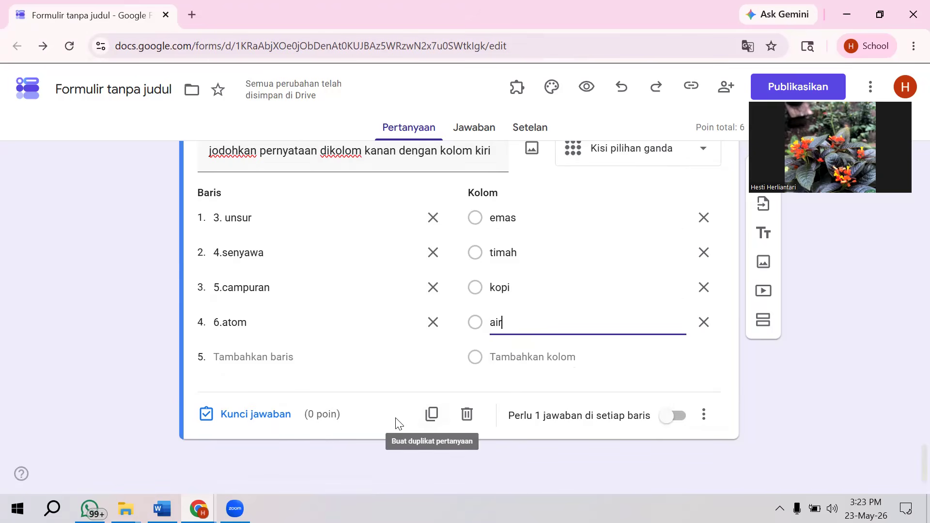
click(282, 417)
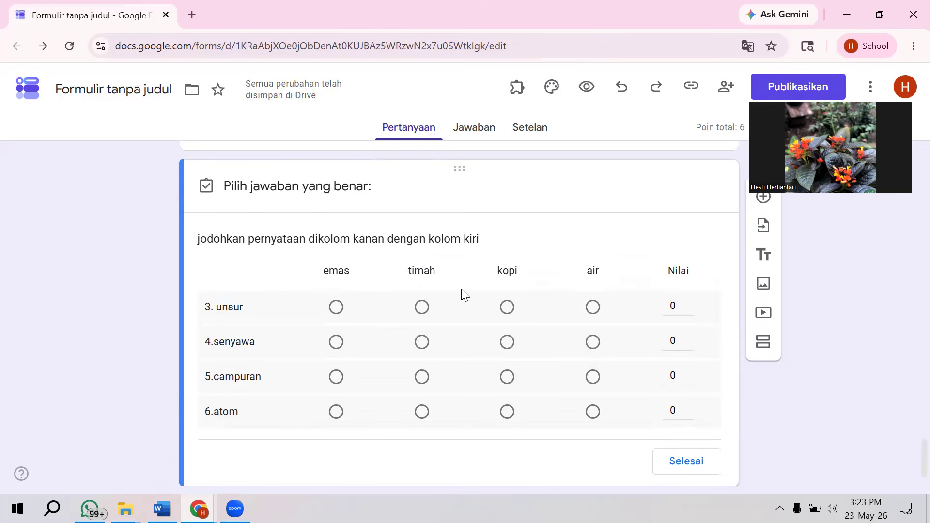
click(424, 307)
click(336, 343)
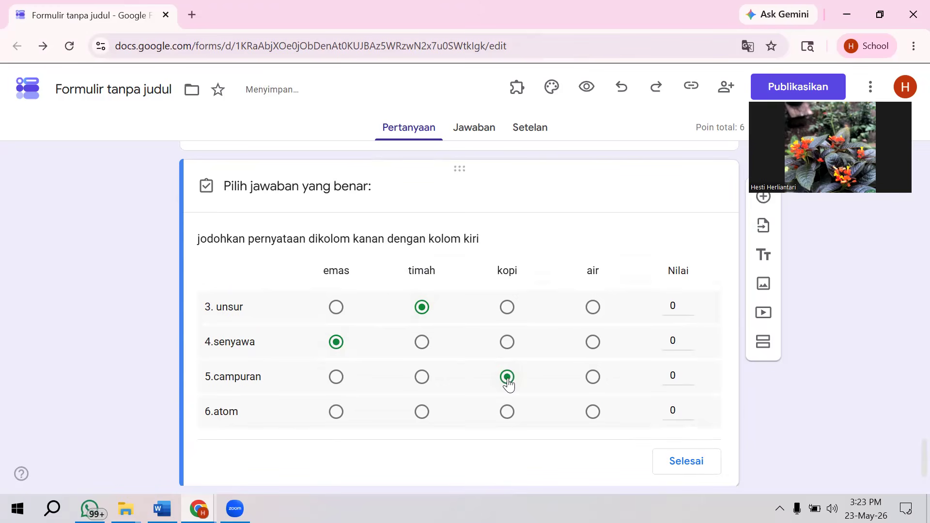
click(593, 412)
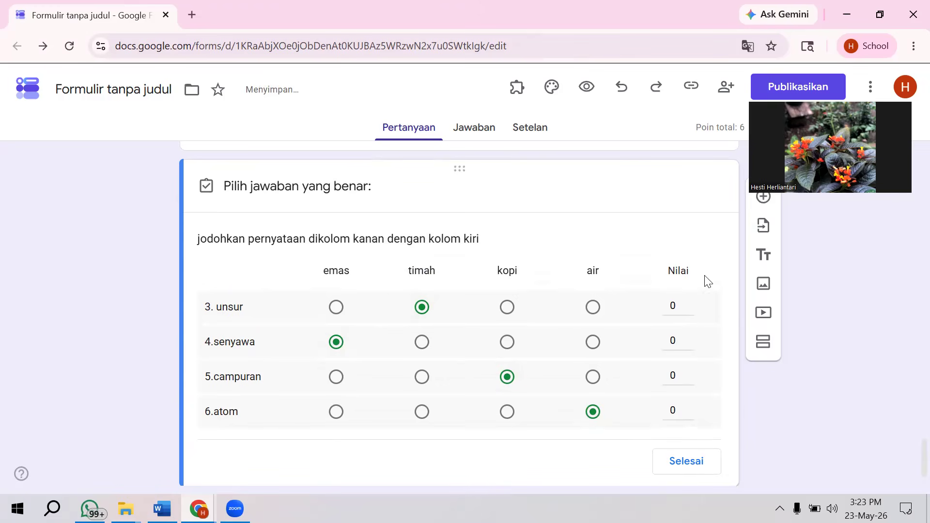
Give each of the four rows in the answer key a score of 3 points and finish the key.
click(691, 301)
click(691, 300)
click(690, 300)
click(688, 371)
click(689, 370)
click(688, 370)
click(681, 401)
click(687, 405)
click(690, 464)
click(687, 462)
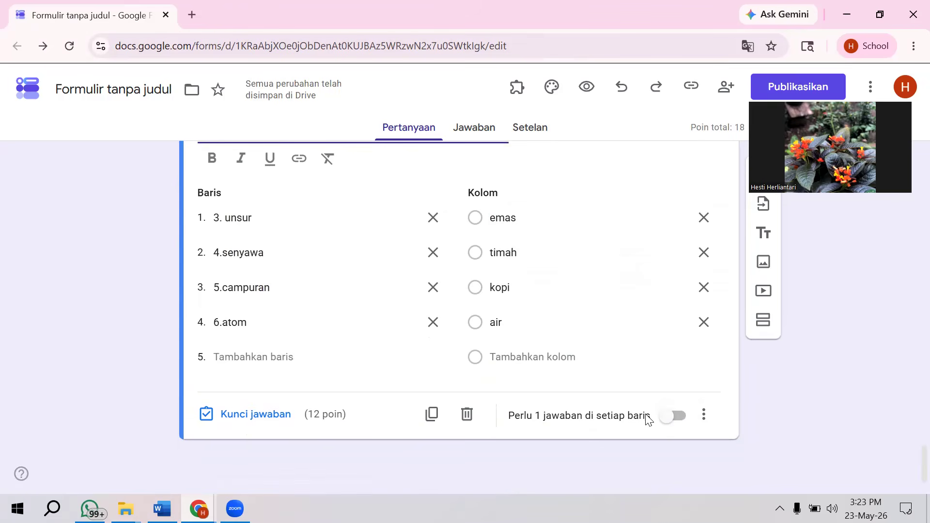
Require one answer in every row of the matching grid question.
click(703, 414)
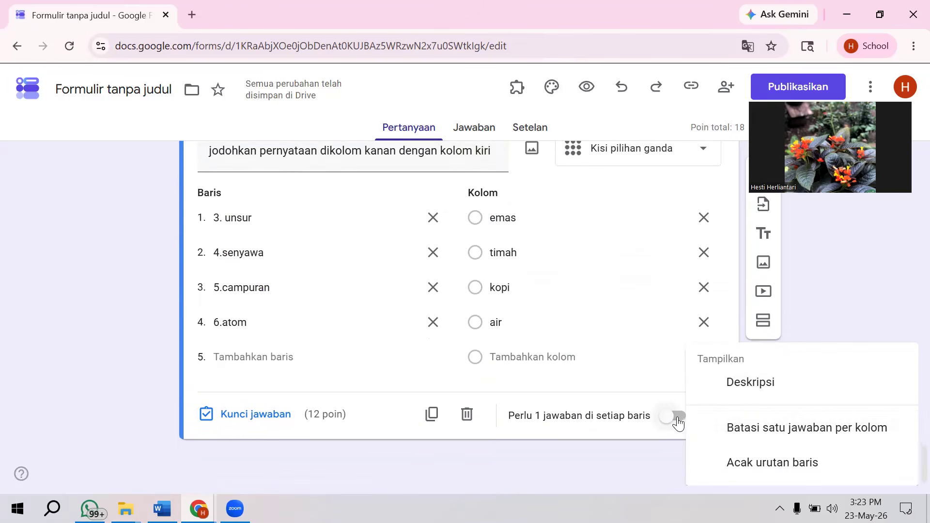
click(677, 423)
click(677, 422)
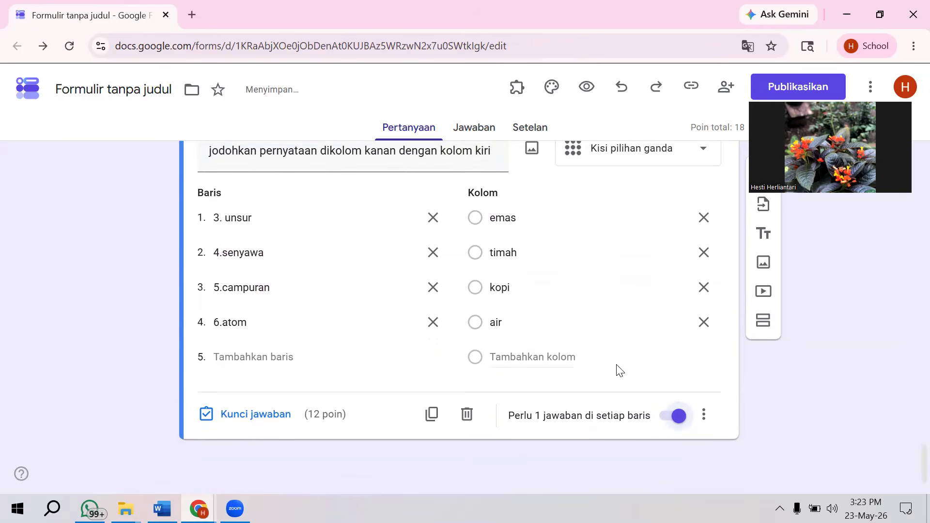
scroll(620, 370, up, 3)
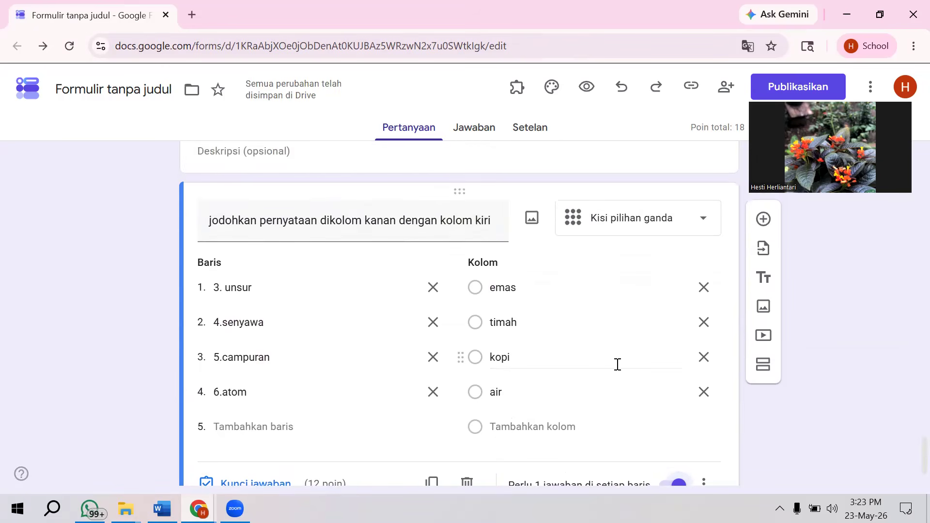
scroll(616, 364, up, 2)
scroll(615, 368, down, 2)
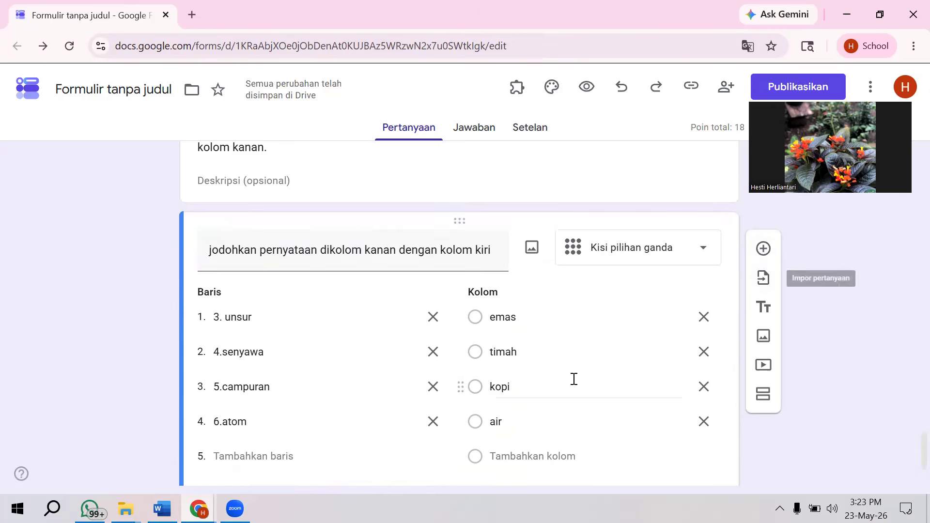
Add a title and description block directly below the matching grid question.
scroll(573, 379, down, 1)
scroll(576, 384, up, 1)
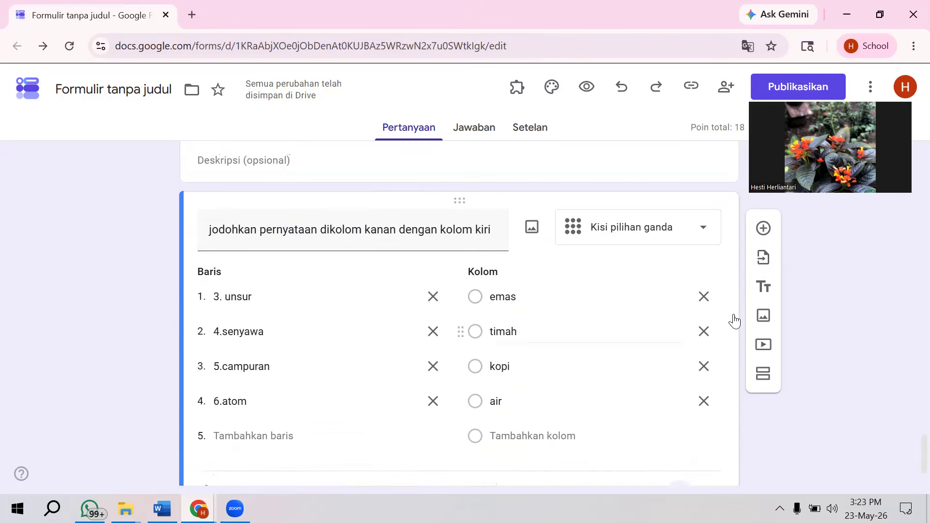
click(762, 291)
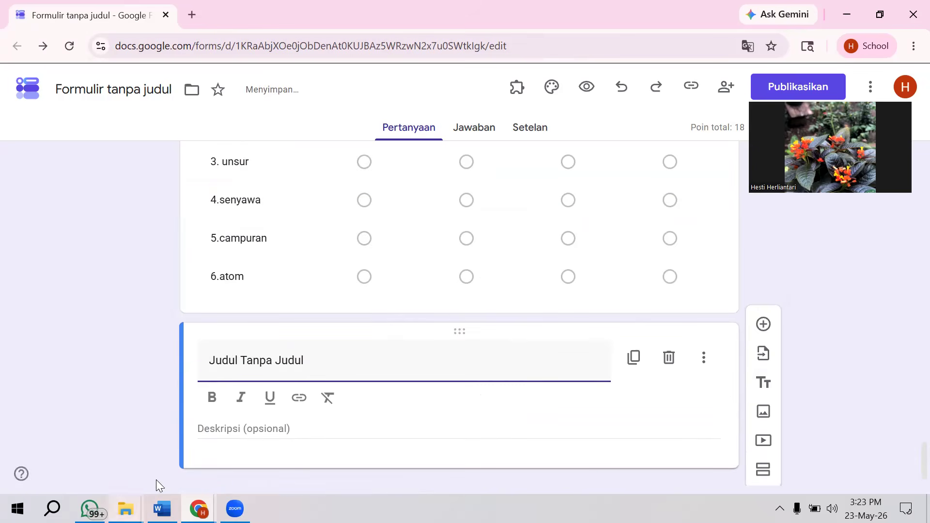
Switch to the Google Docs document "Kalimat Pengantar soal" and copy the "IV. URAIAN" heading with its two instruction lines.
click(163, 509)
scroll(254, 390, down, 10)
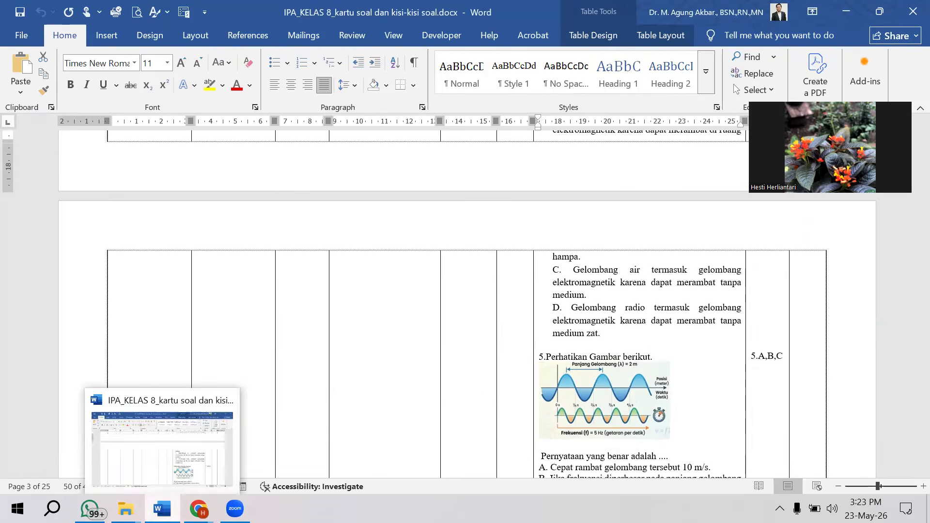
mouse_move(199, 509)
click(156, 464)
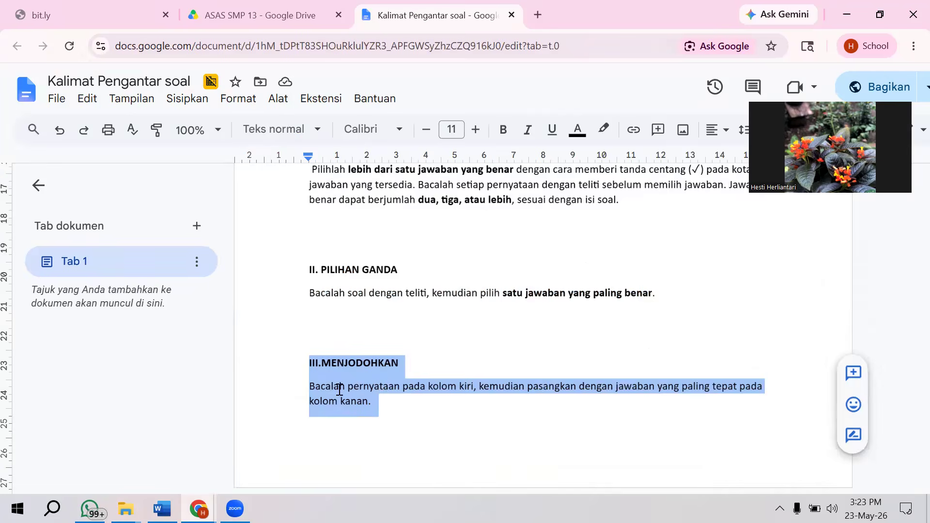
scroll(339, 389, down, 5)
drag(314, 345, 673, 397)
key(ctrl+c)
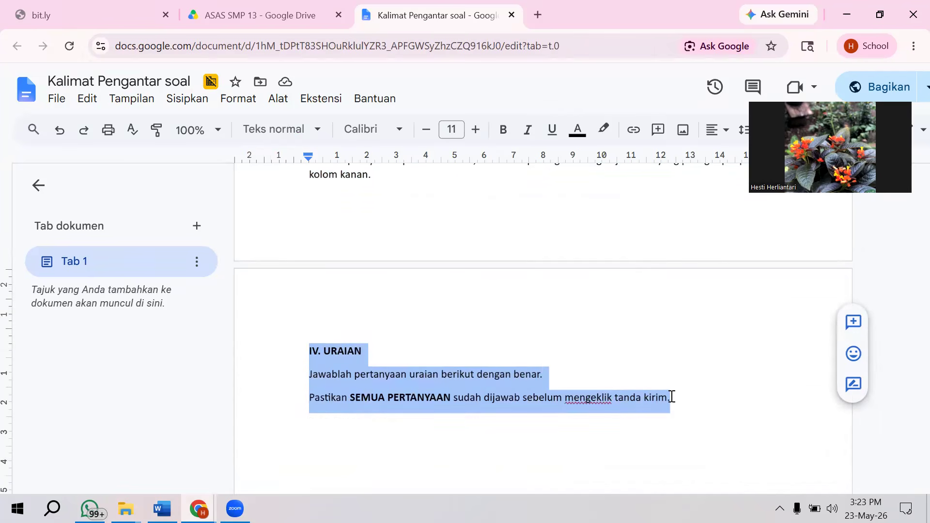
right_click(646, 393)
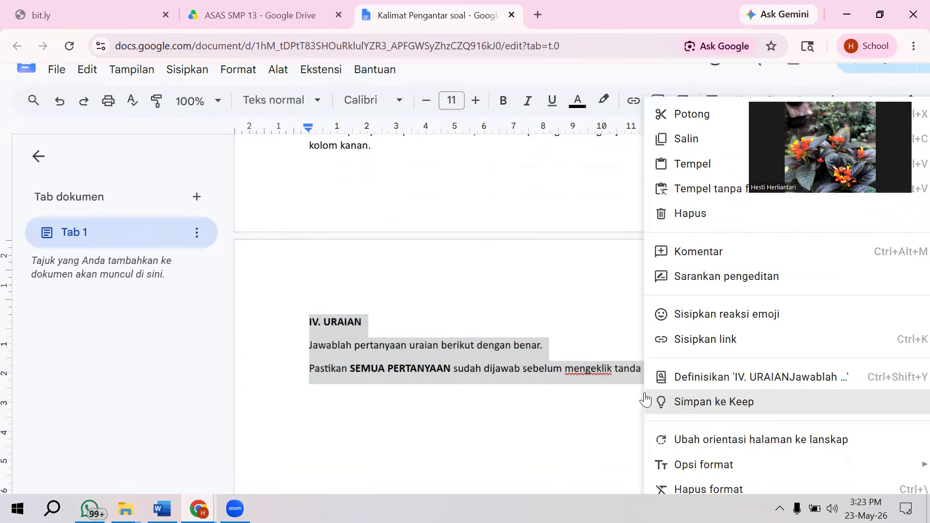
click(686, 139)
Back in Google Forms, replace the new block's title with the copied "IV. URAIAN" text and join its two instruction sentences into one paragraph.
click(162, 509)
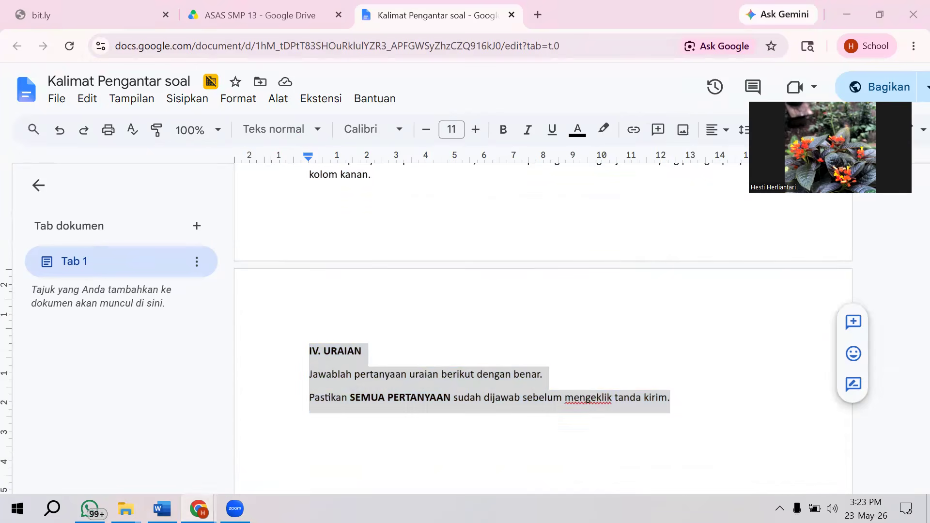
mouse_move(199, 509)
click(258, 461)
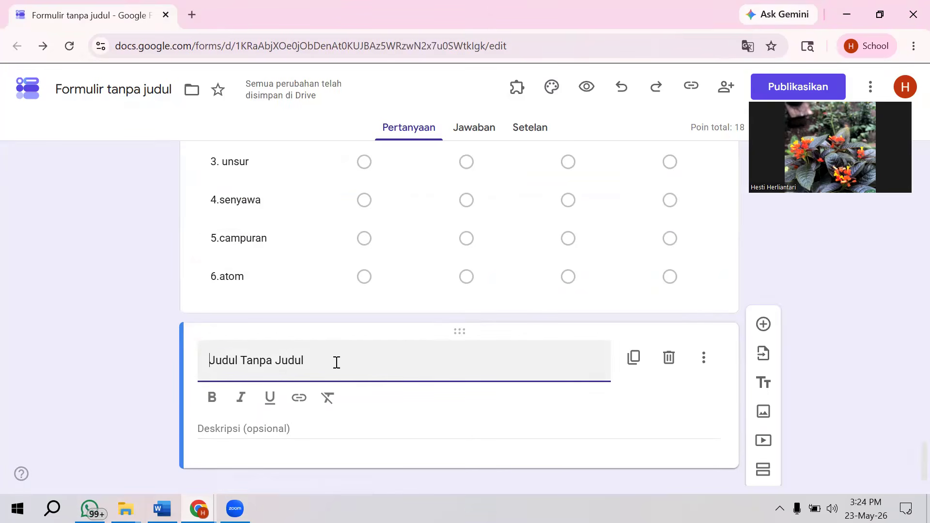
drag(337, 362, 187, 365)
key(BackSpace)
key(ctrl+v)
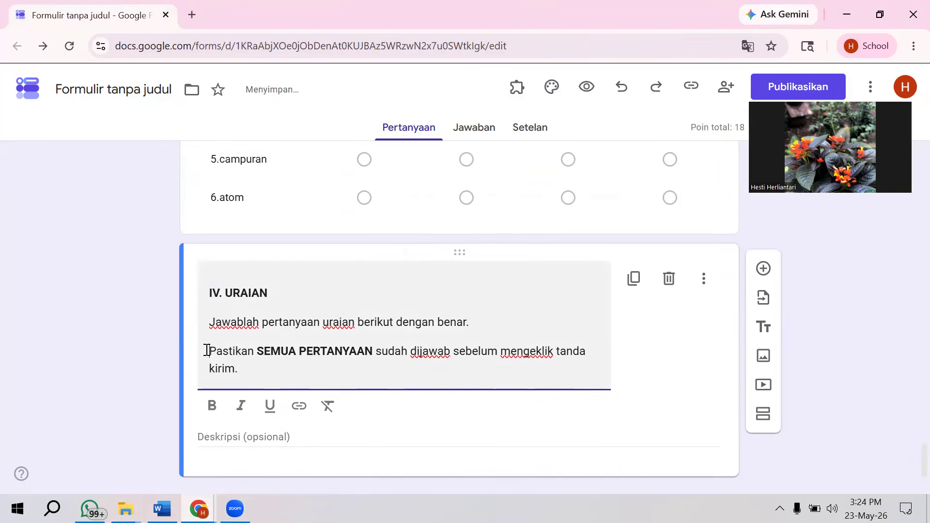
click(206, 349)
key(BackSpace)
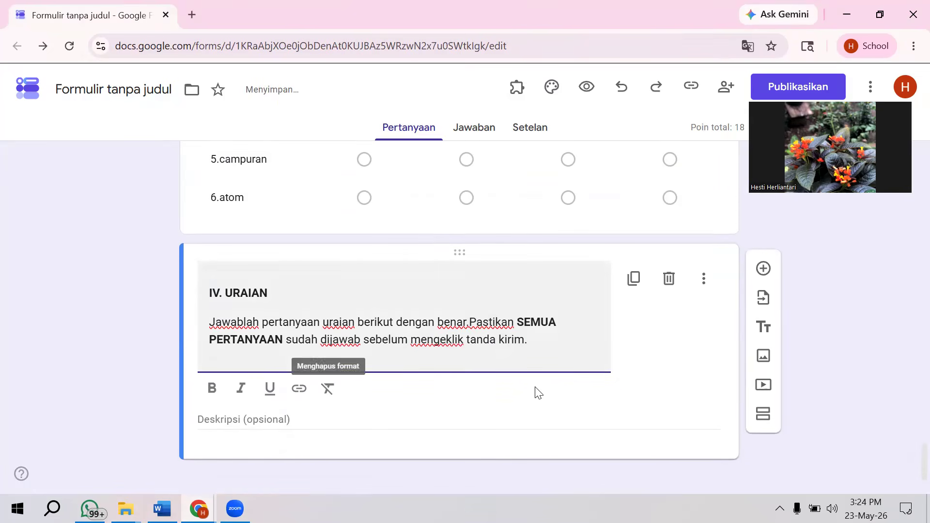
click(513, 414)
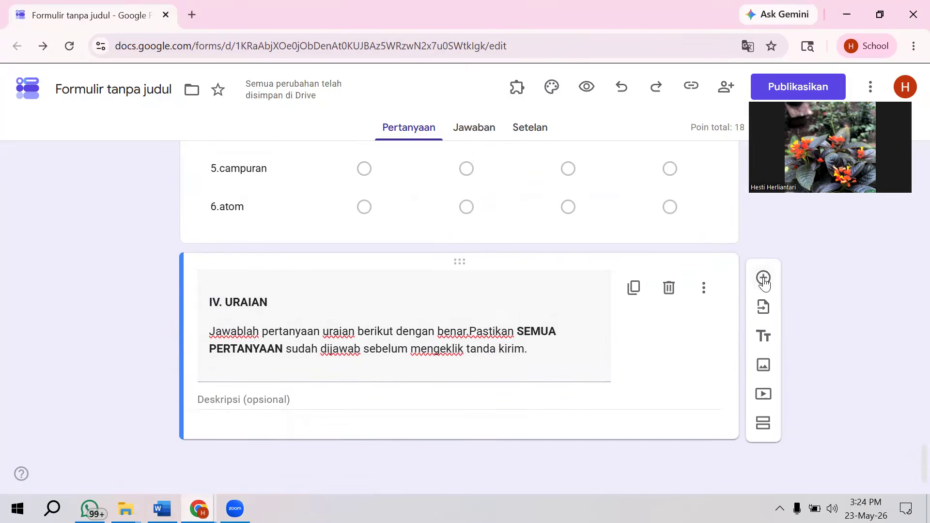
Add a required Paragraf question reading "7.tuliskan 2 contoh senyawa" below the IV. URAIAN instructions.
click(764, 280)
click(643, 422)
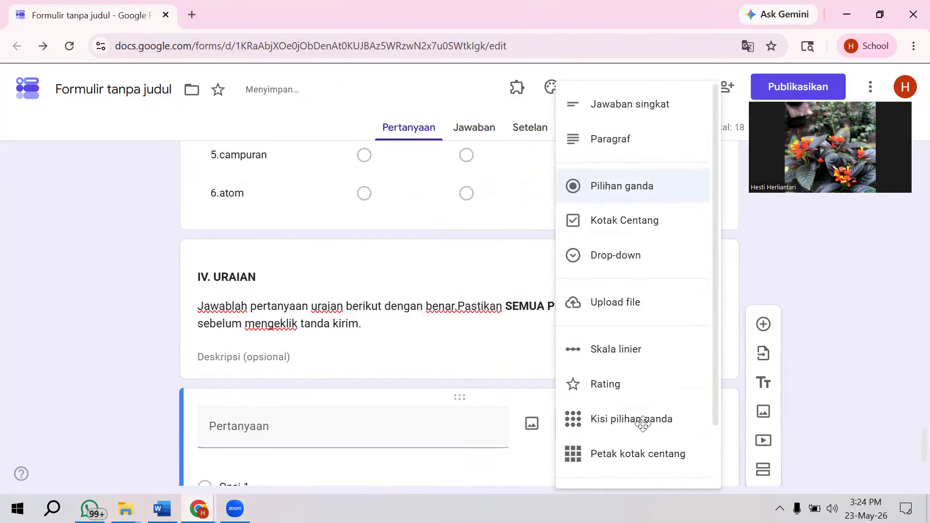
click(609, 138)
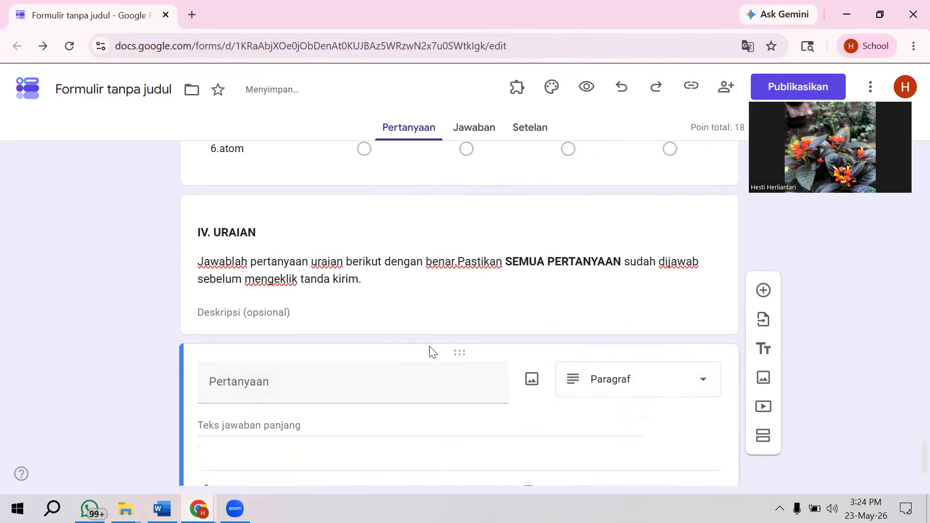
click(294, 390)
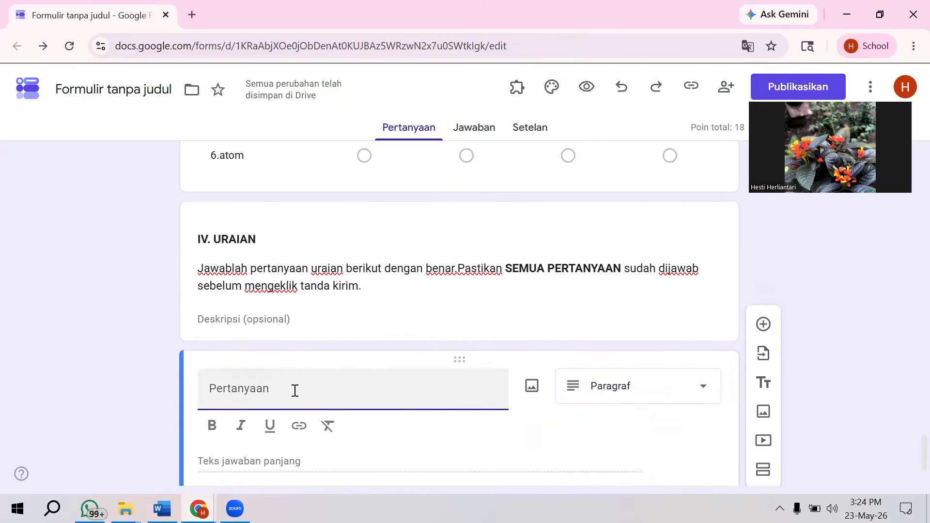
text(7.tuli)
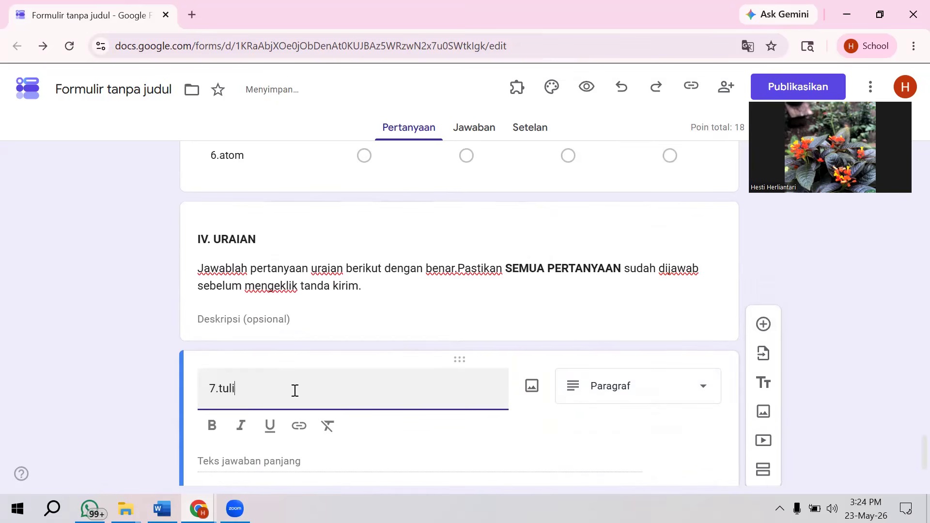
text(skan 2 contoh senyawa)
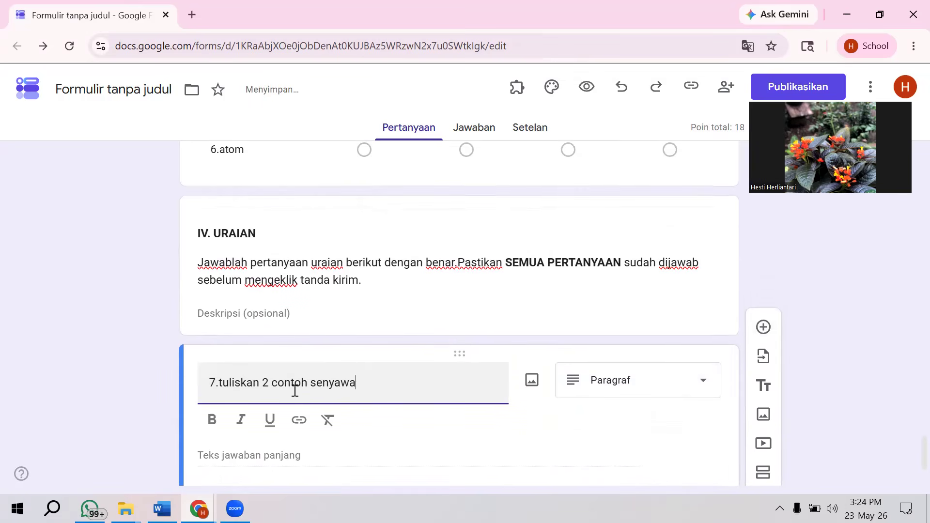
scroll(422, 425, down, 3)
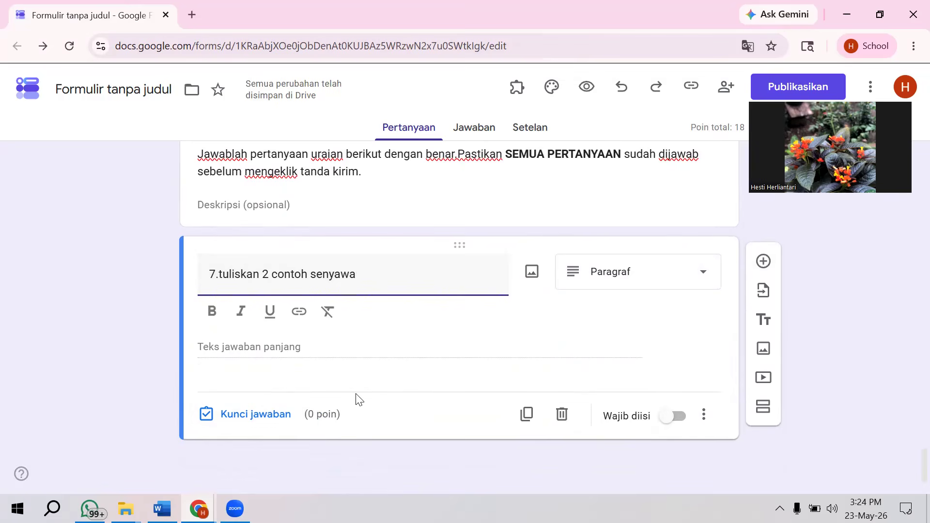
click(678, 417)
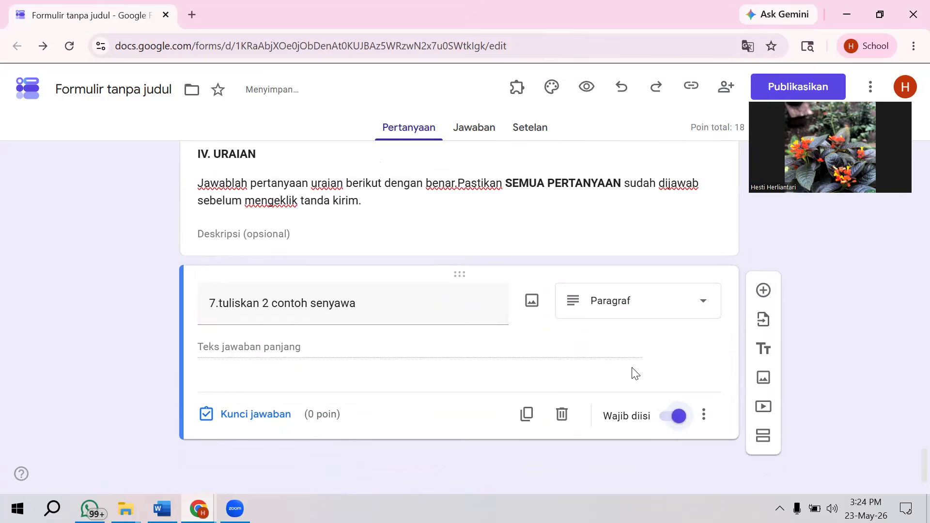
Publish the form with respondent access set to "Siapa saja yang memiliki link".
scroll(632, 370, up, 2)
scroll(632, 368, up, 3)
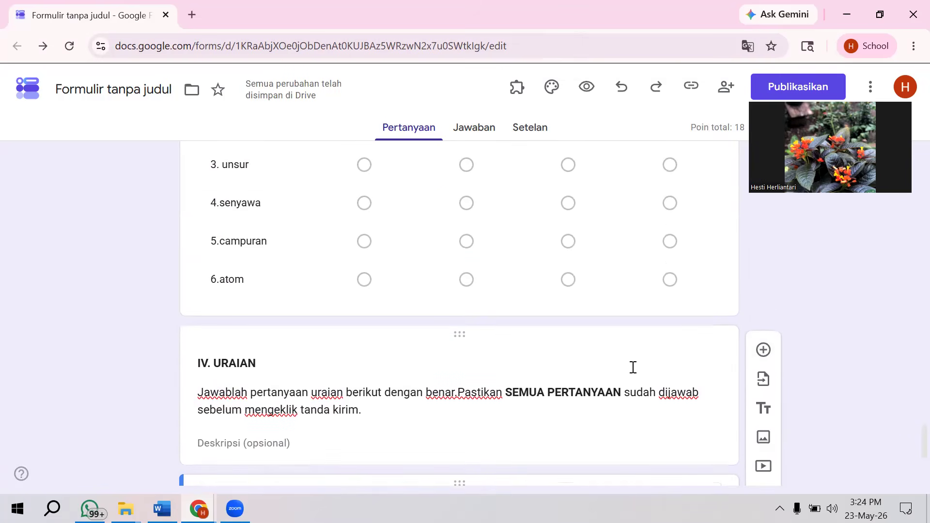
scroll(633, 371, down, 3)
scroll(633, 373, up, 10)
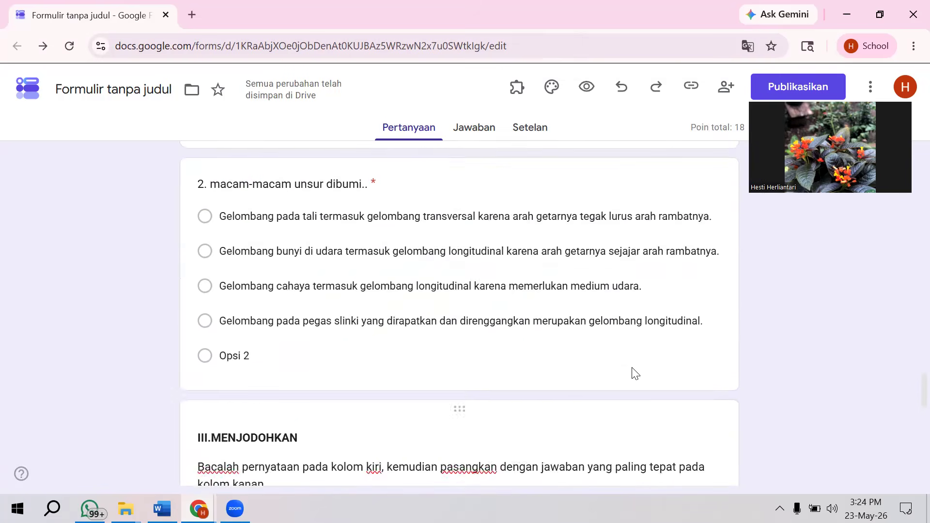
scroll(635, 373, up, 15)
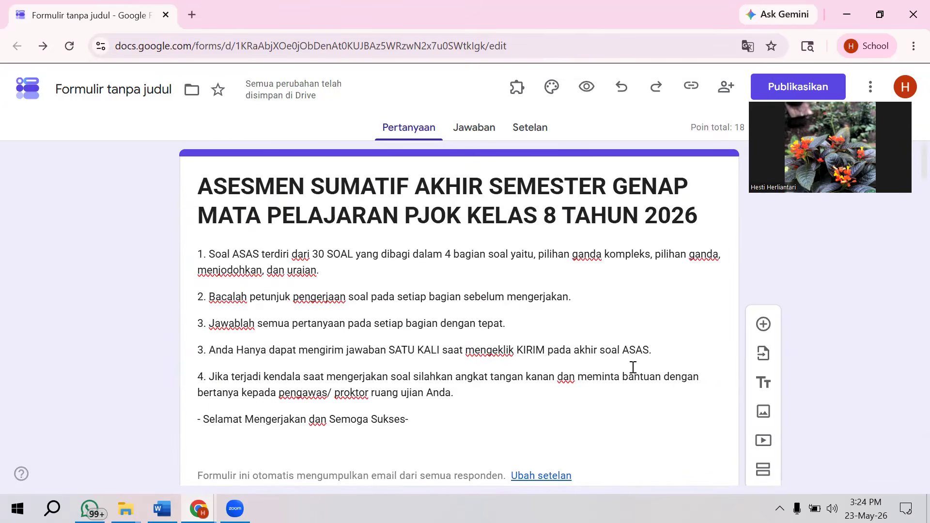
click(780, 89)
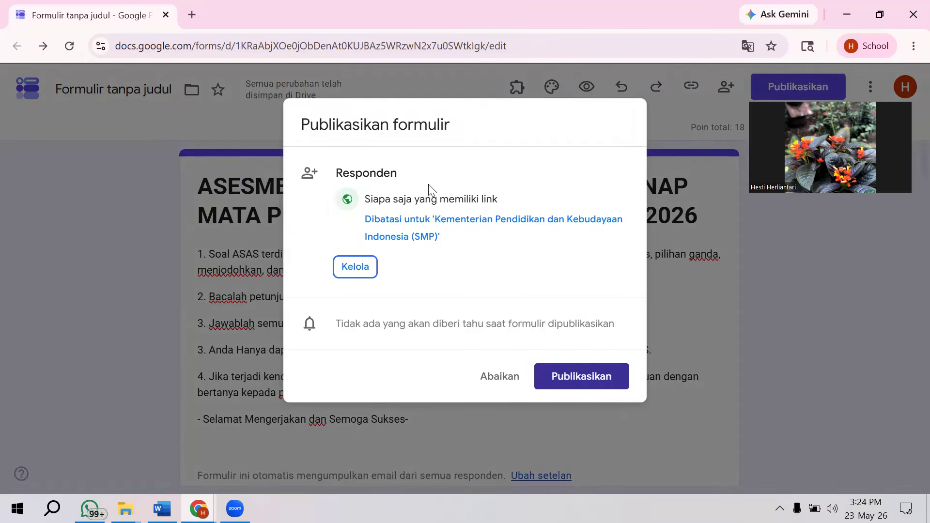
click(362, 272)
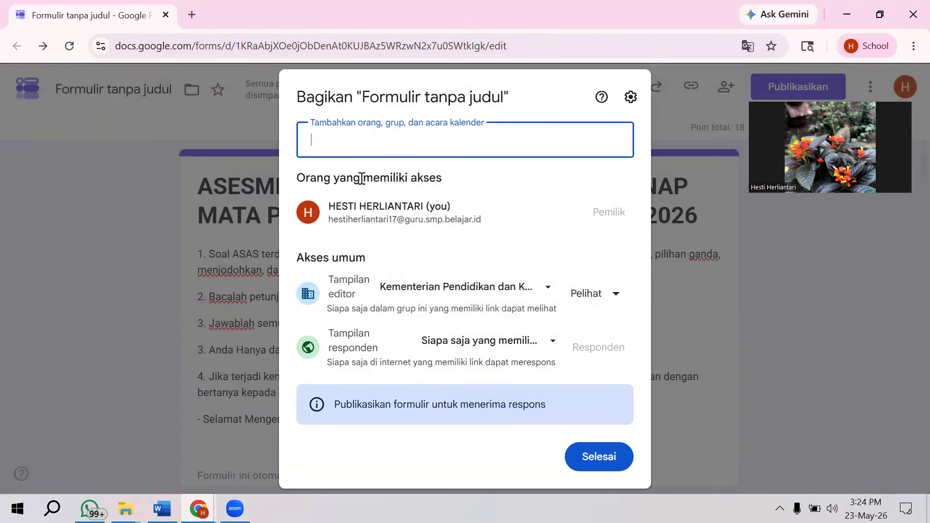
click(547, 342)
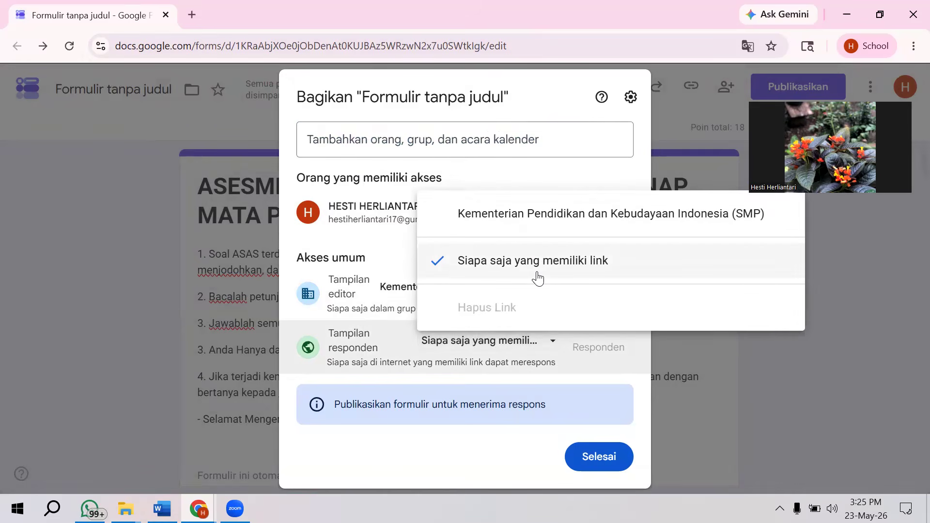
click(508, 263)
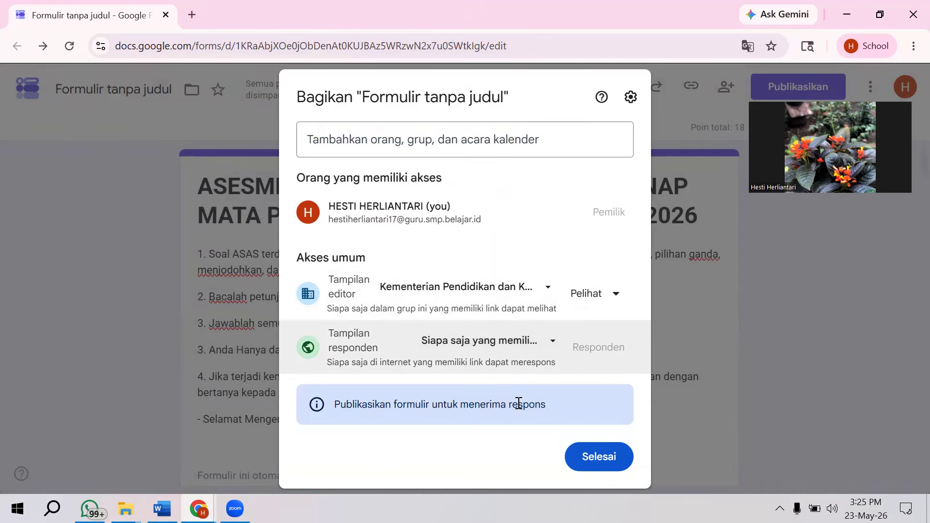
click(609, 461)
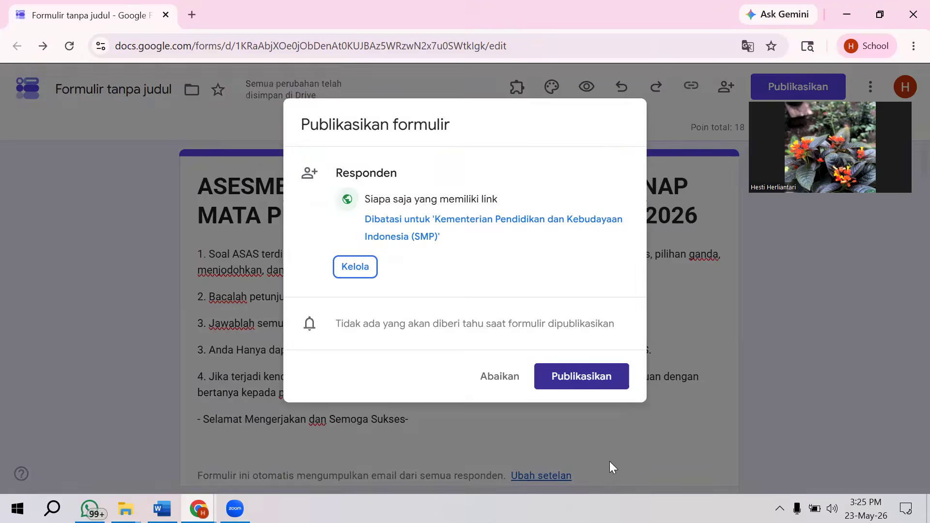
click(586, 381)
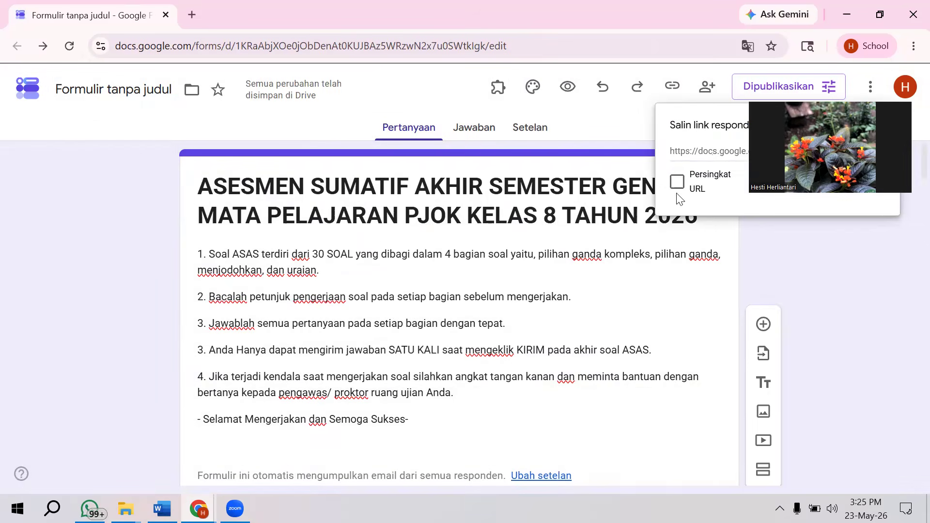
Shorten the respondent link's URL and copy it.
drag(806, 129, 609, 388)
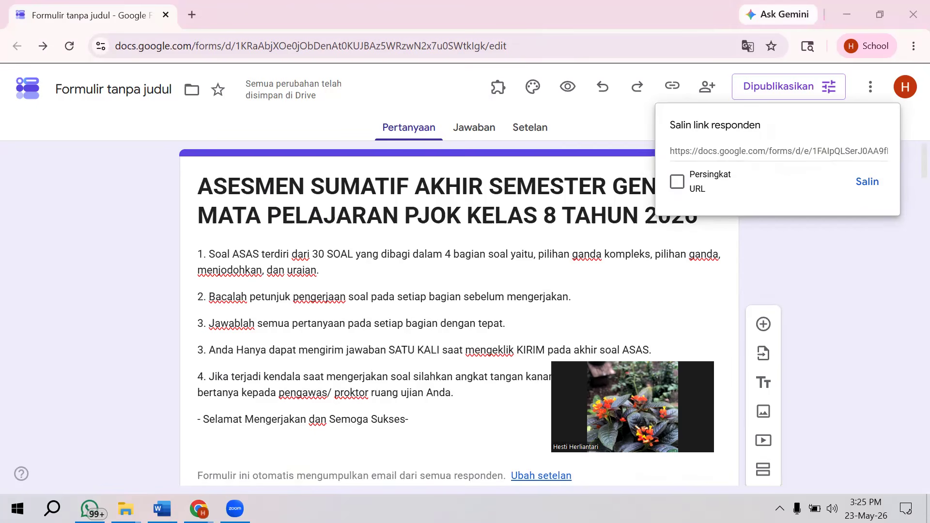
click(677, 182)
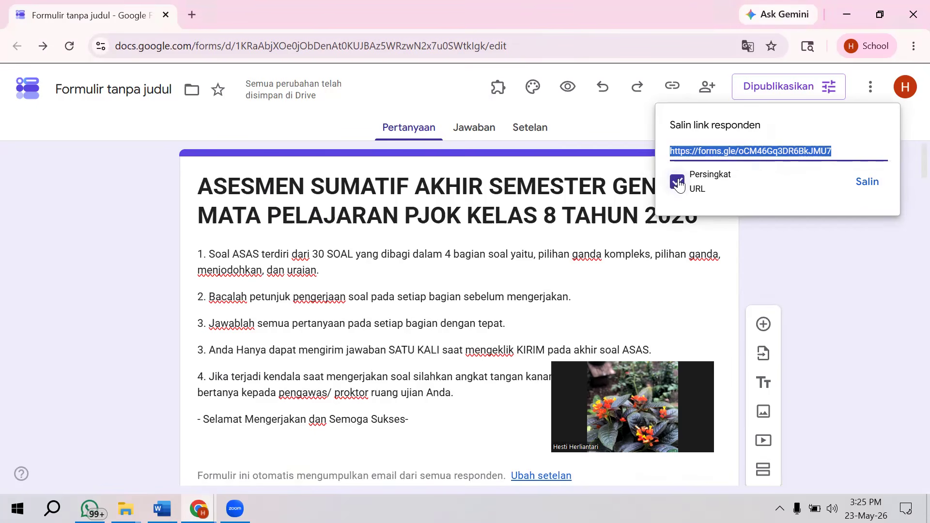
click(868, 182)
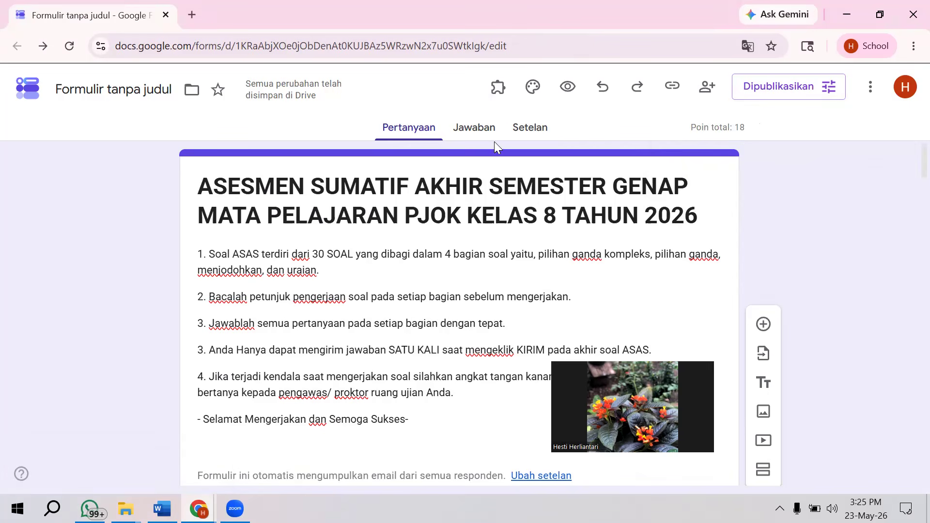
Set "WhatsApp Image 2026-05-08 at 15.55.58.jpeg" from Downloads as the form's header image and close the theme settings.
click(533, 96)
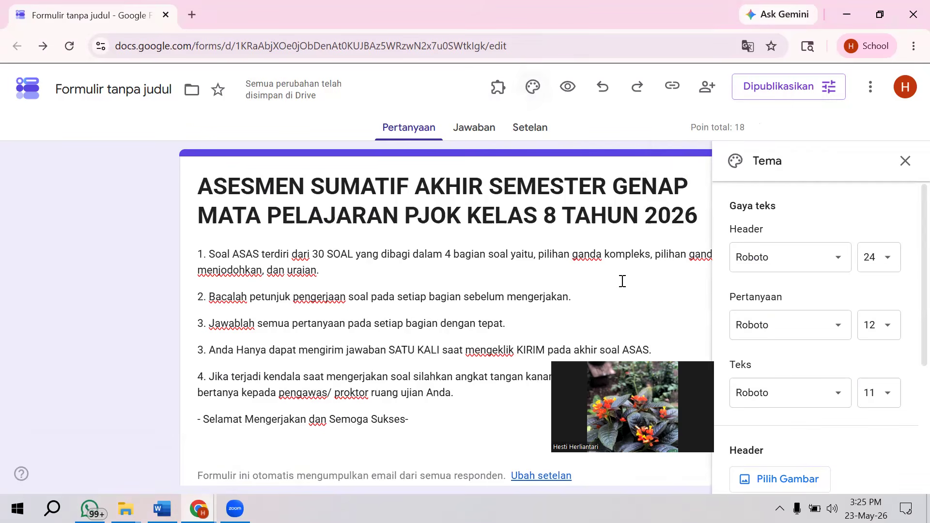
scroll(781, 355, down, 4)
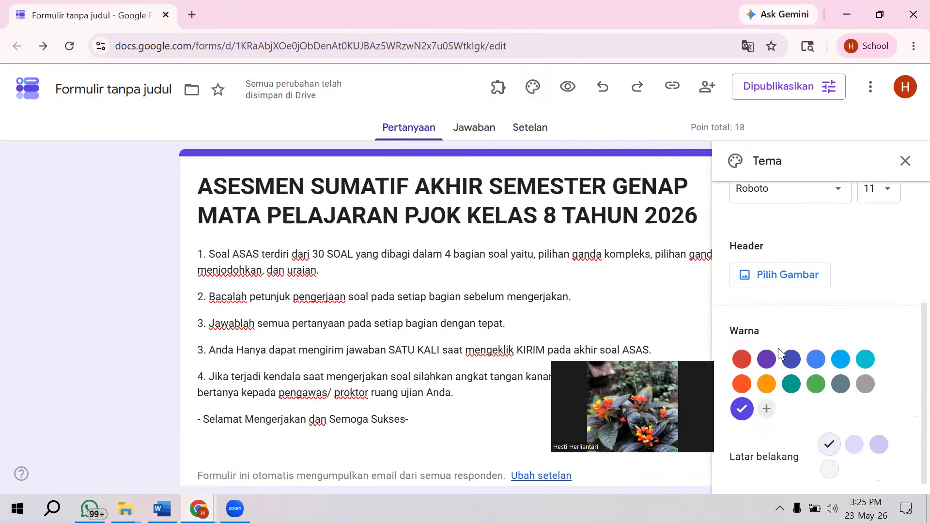
click(767, 271)
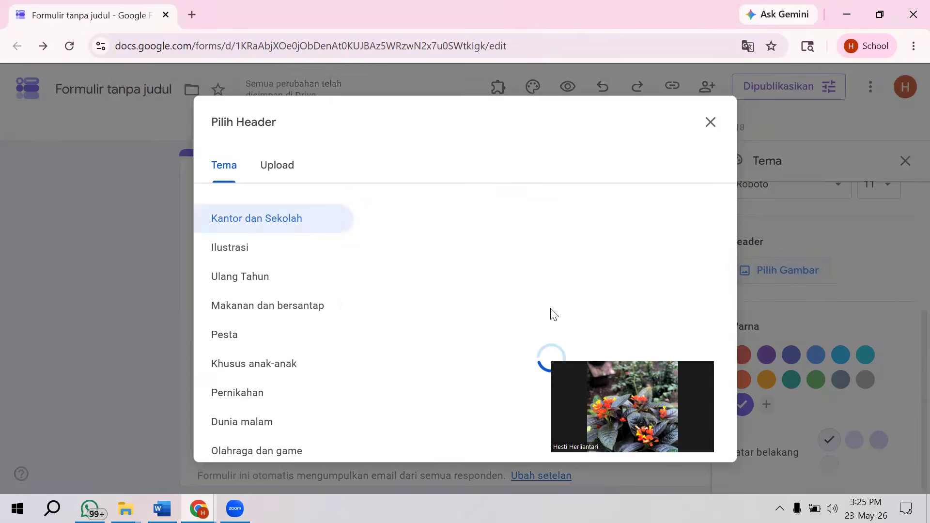
click(285, 170)
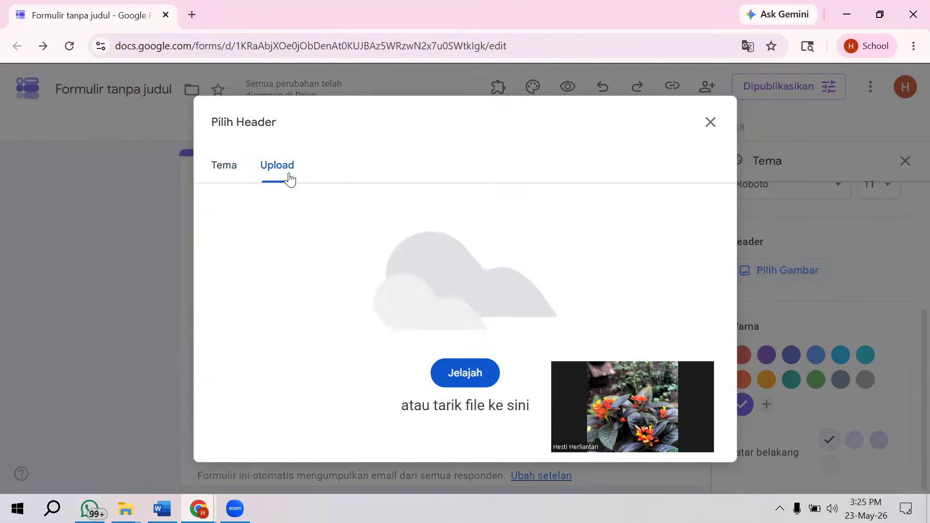
click(452, 372)
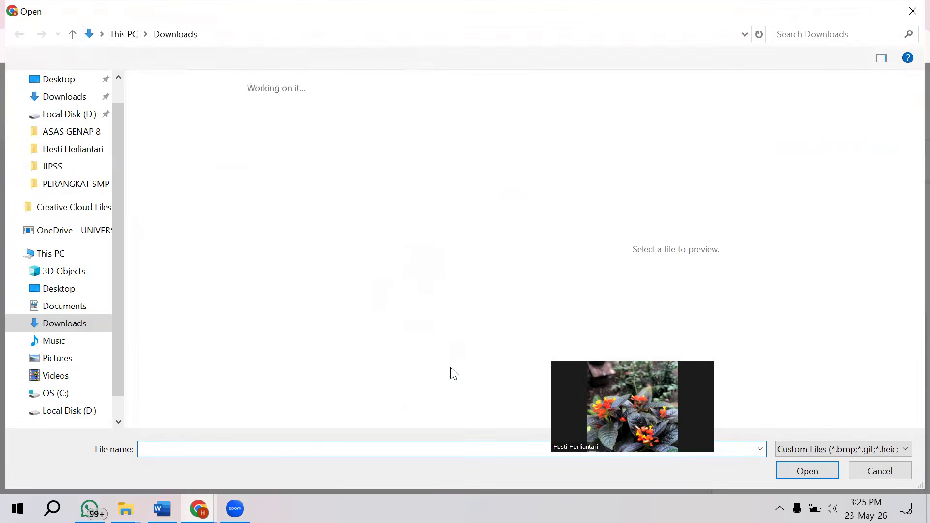
scroll(340, 366, down, 10)
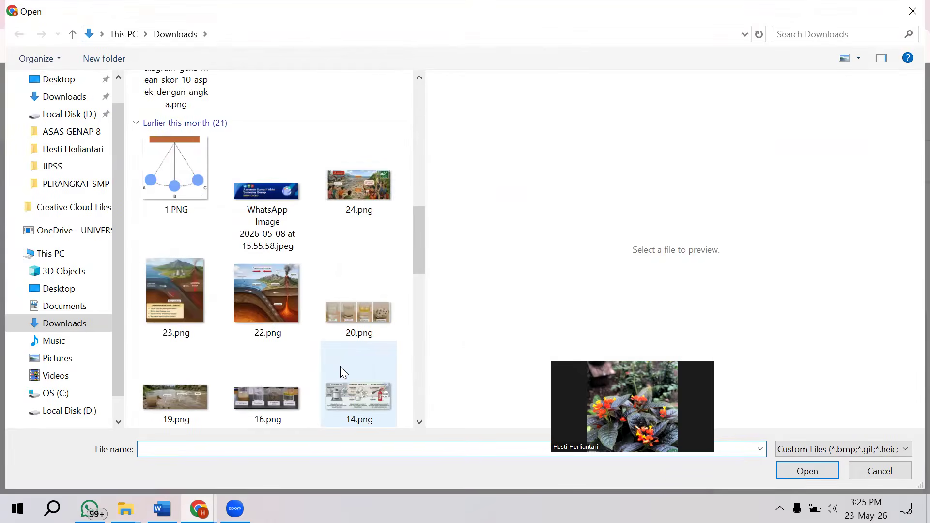
double_click(274, 215)
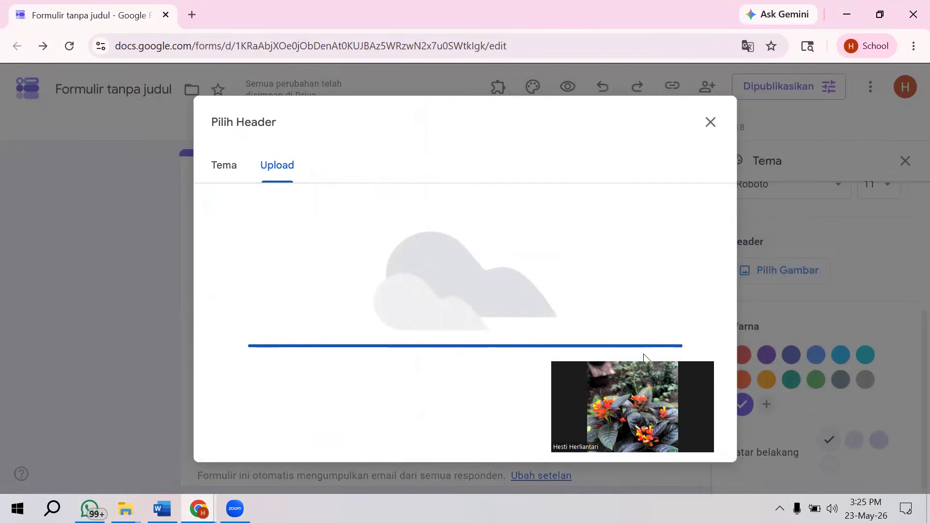
drag(643, 359, 92, 385)
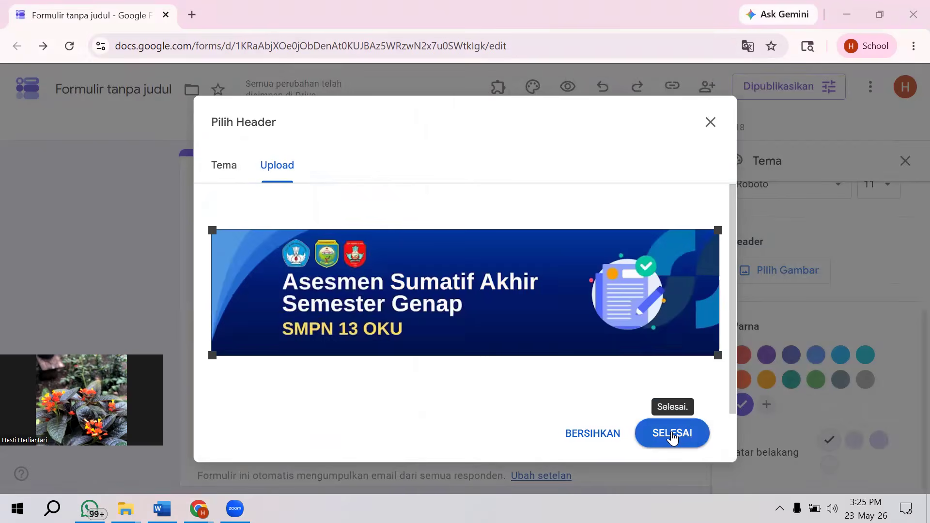
click(671, 431)
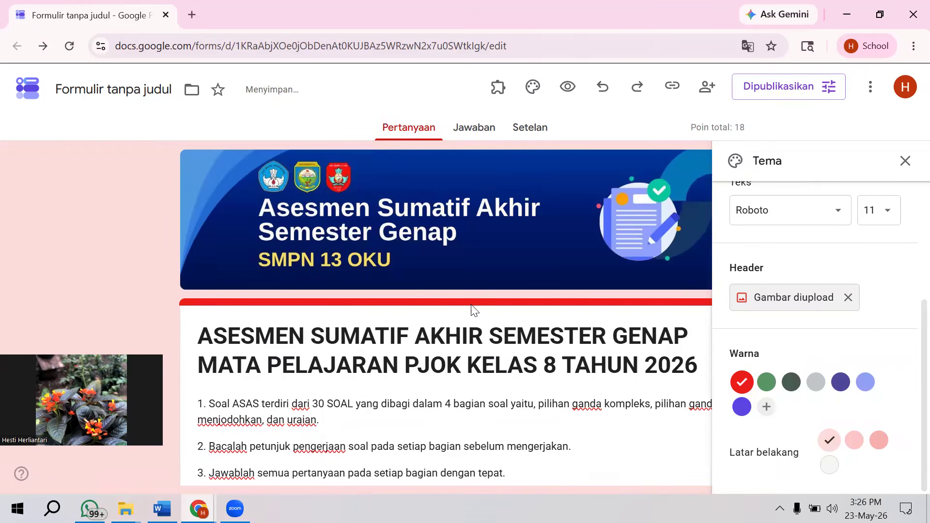
click(904, 161)
Preview the form and check its instructions, the email and name fields, and the class options offered under Kelas.
scroll(688, 314, down, 1)
scroll(689, 315, up, 1)
scroll(689, 318, down, 6)
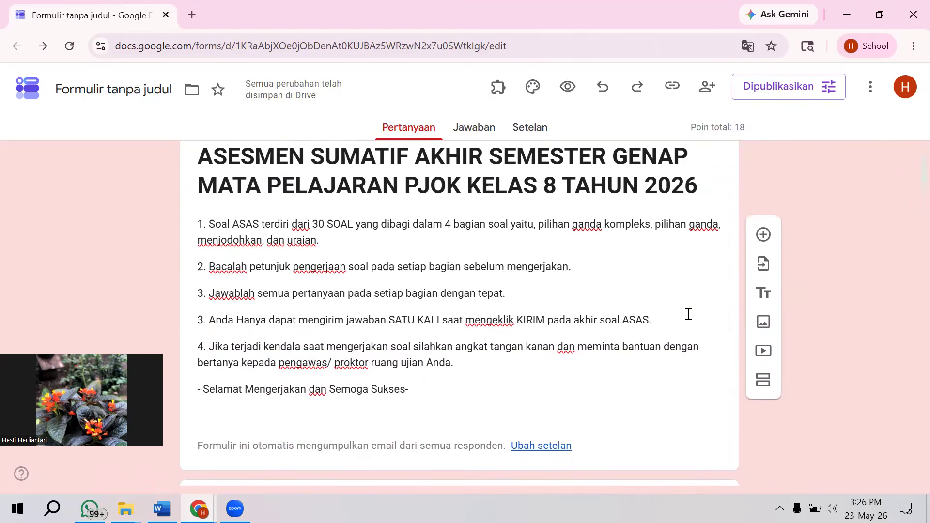
scroll(688, 319, down, 4)
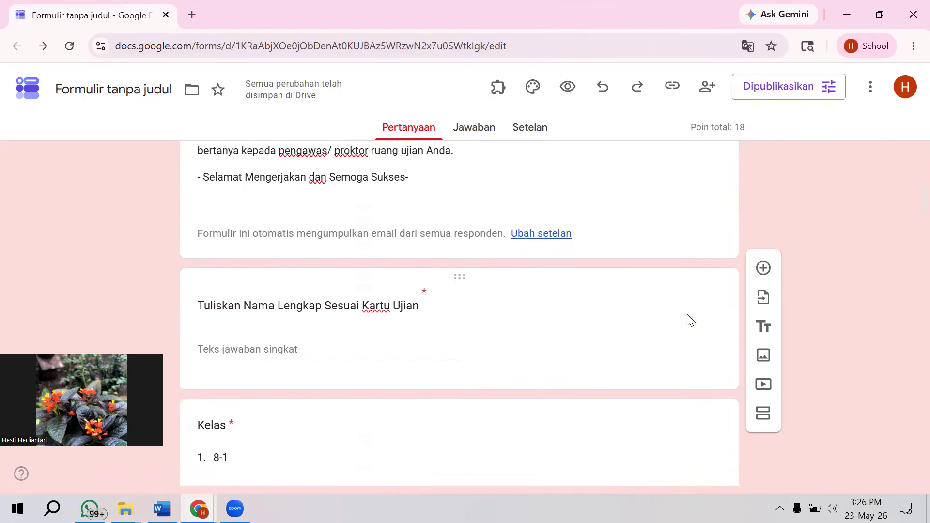
click(565, 88)
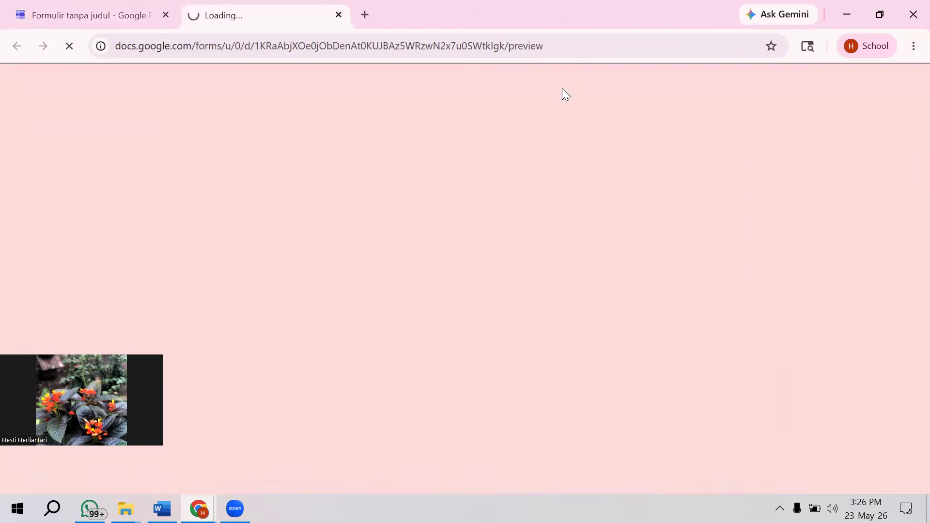
scroll(456, 332, down, 3)
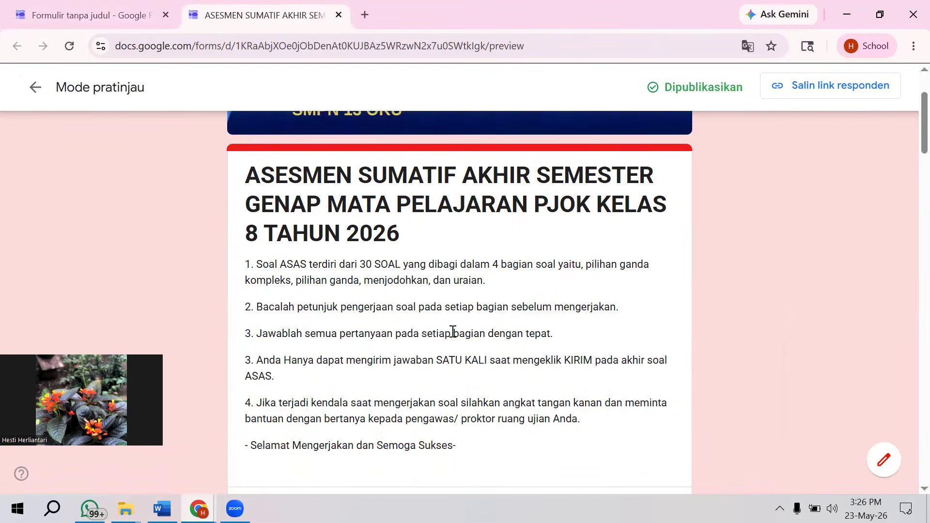
scroll(452, 332, down, 5)
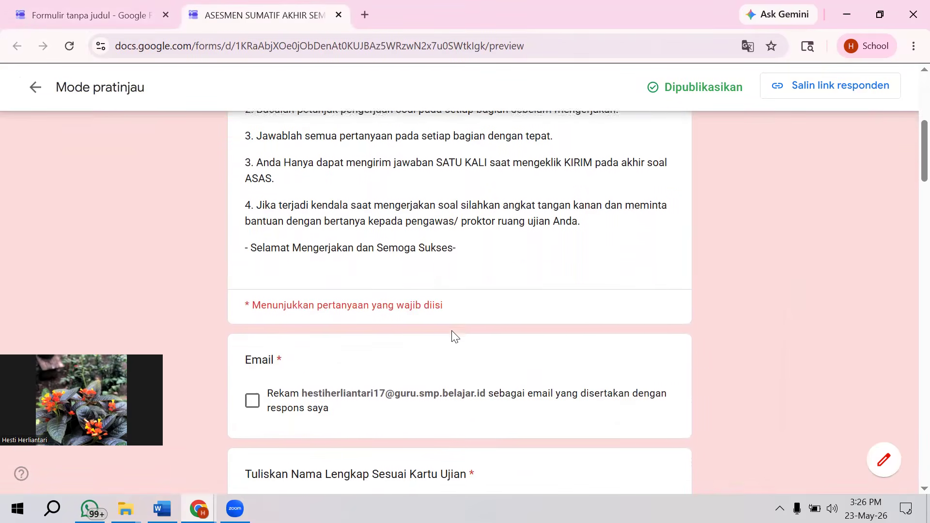
scroll(452, 332, down, 4)
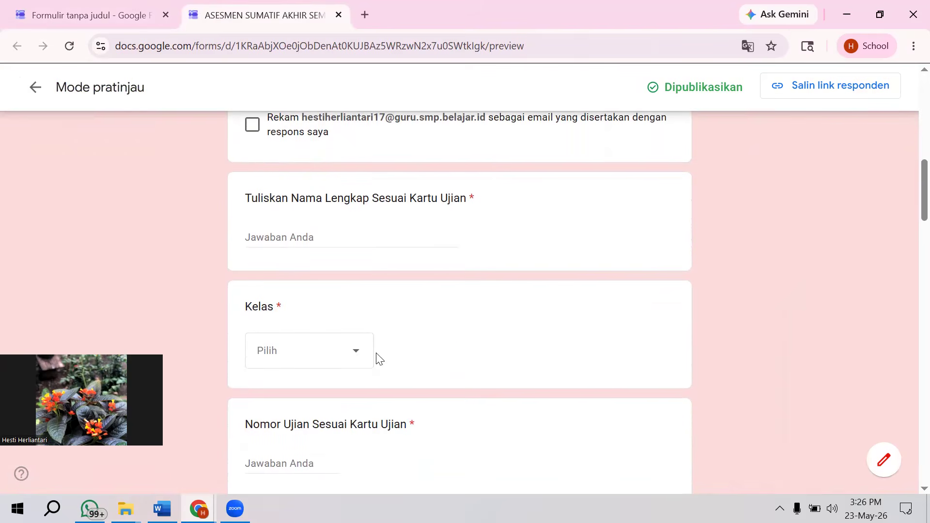
click(350, 362)
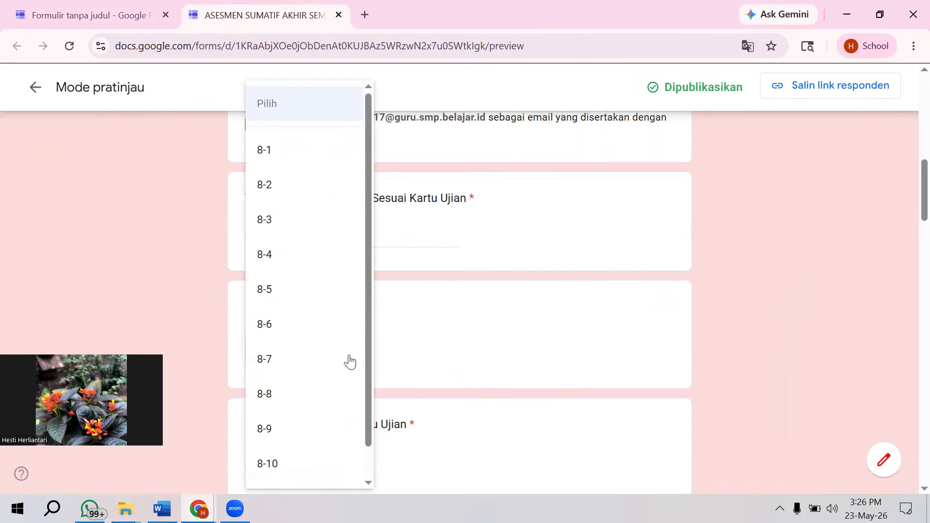
click(420, 337)
Review the previewed question sections through to the IV. URAIAN essay question and return to the form's header.
scroll(416, 334, down, 5)
scroll(415, 330, down, 5)
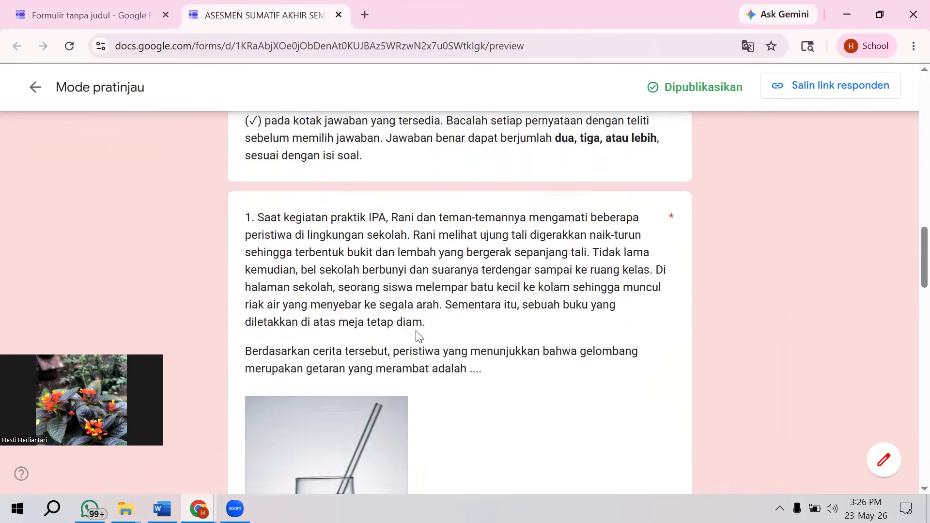
scroll(420, 336, down, 12)
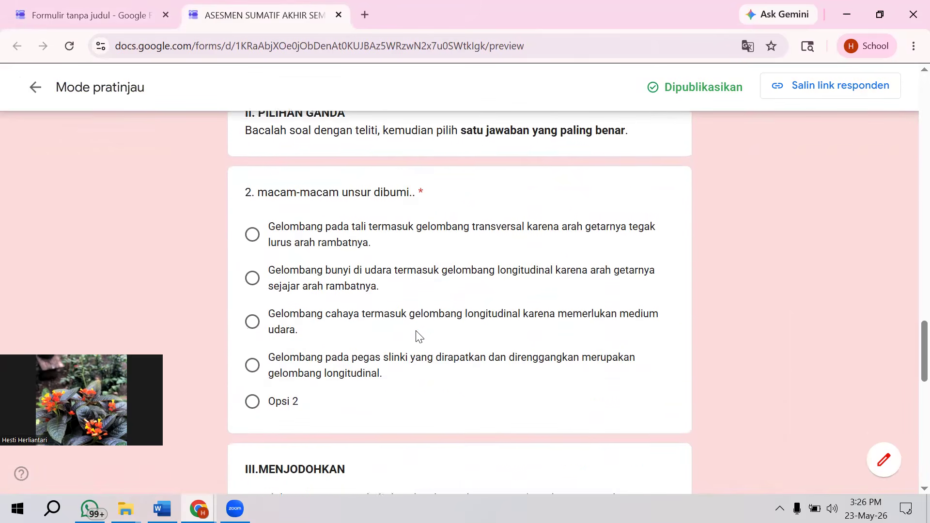
scroll(415, 331, down, 12)
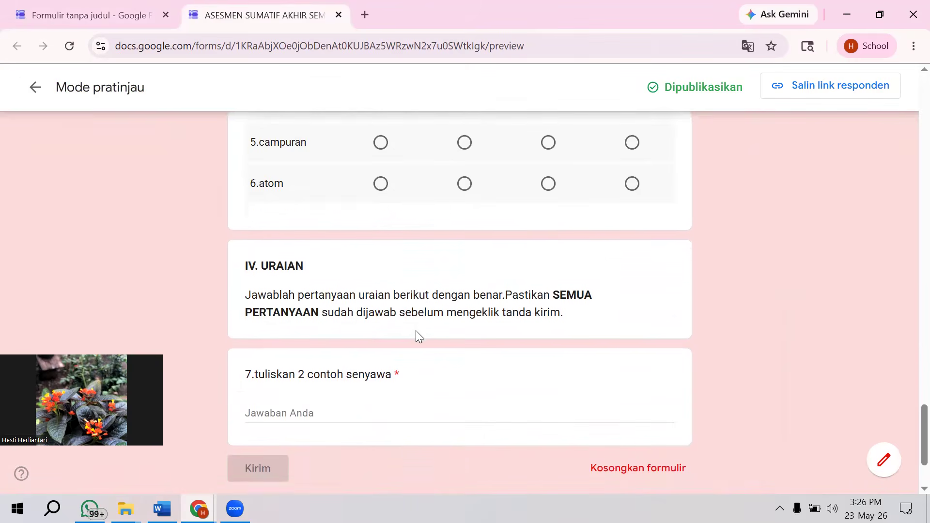
scroll(415, 331, down, 2)
scroll(358, 340, up, 20)
scroll(358, 341, up, 10)
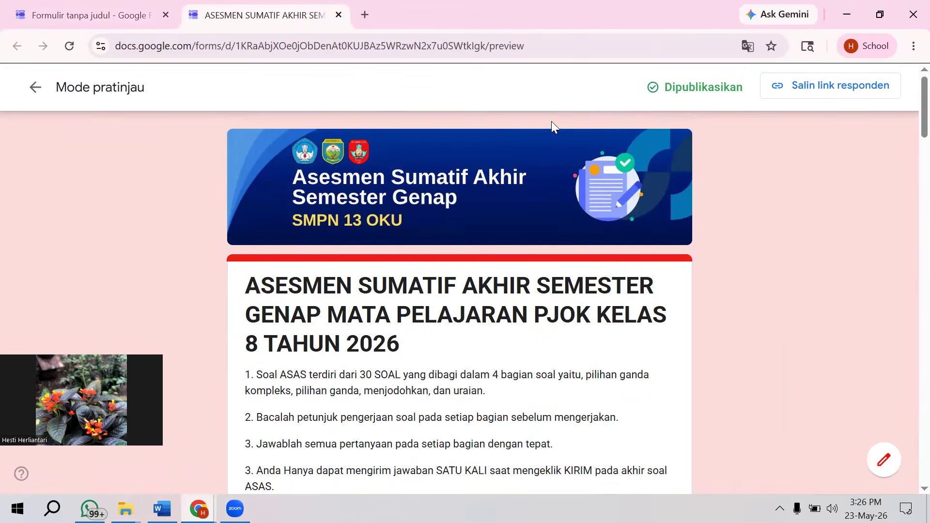